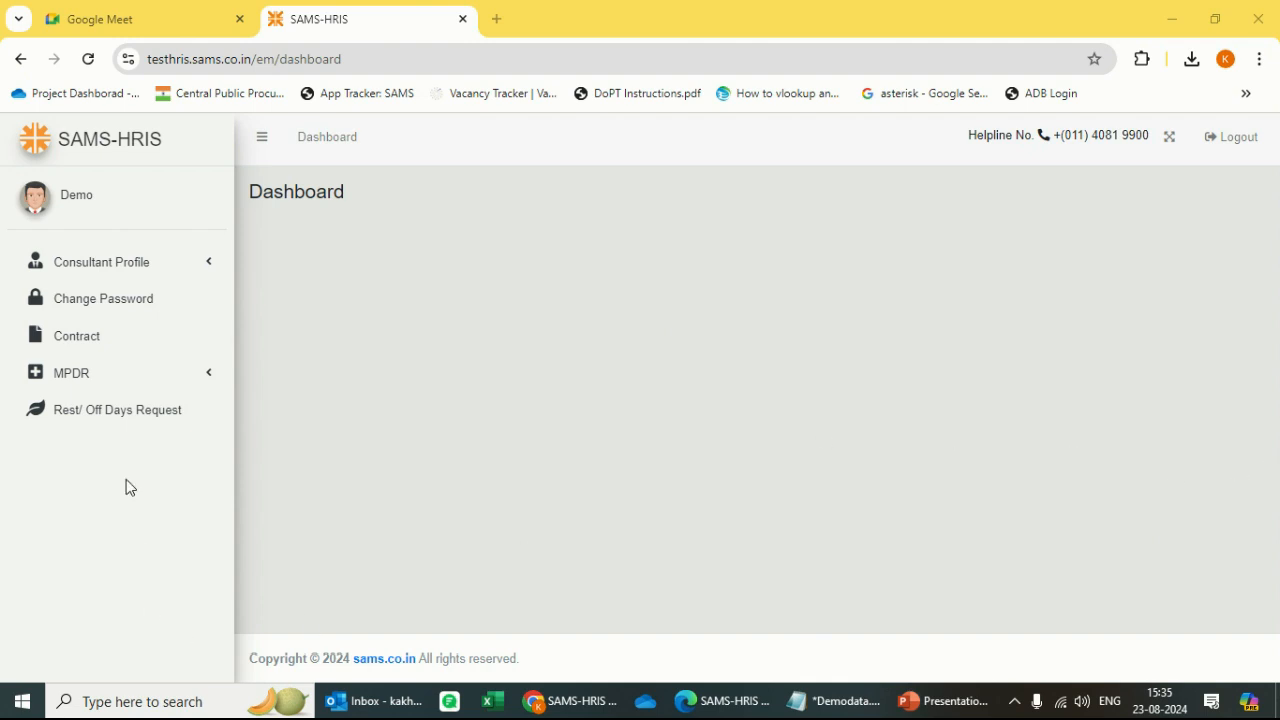
# - Open the Fill MPDR page and start a new daily MPDR entry
pyautogui.click(107, 386)
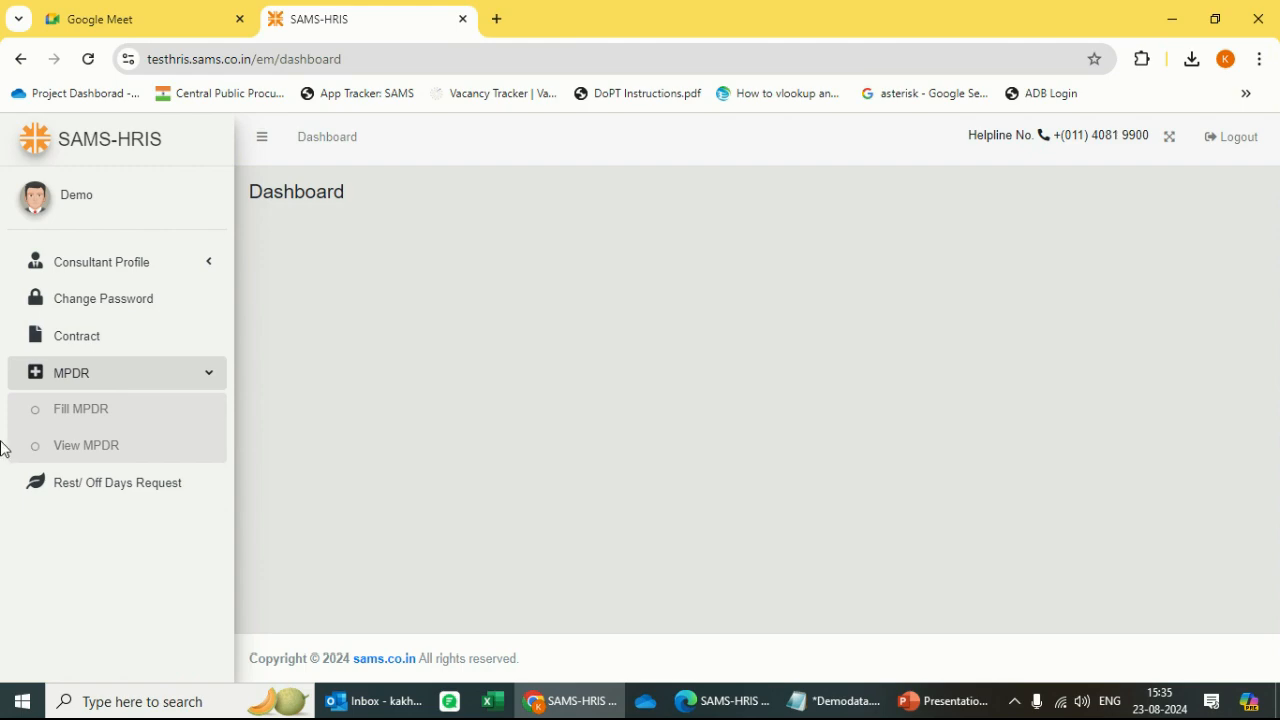
pyautogui.click(99, 425)
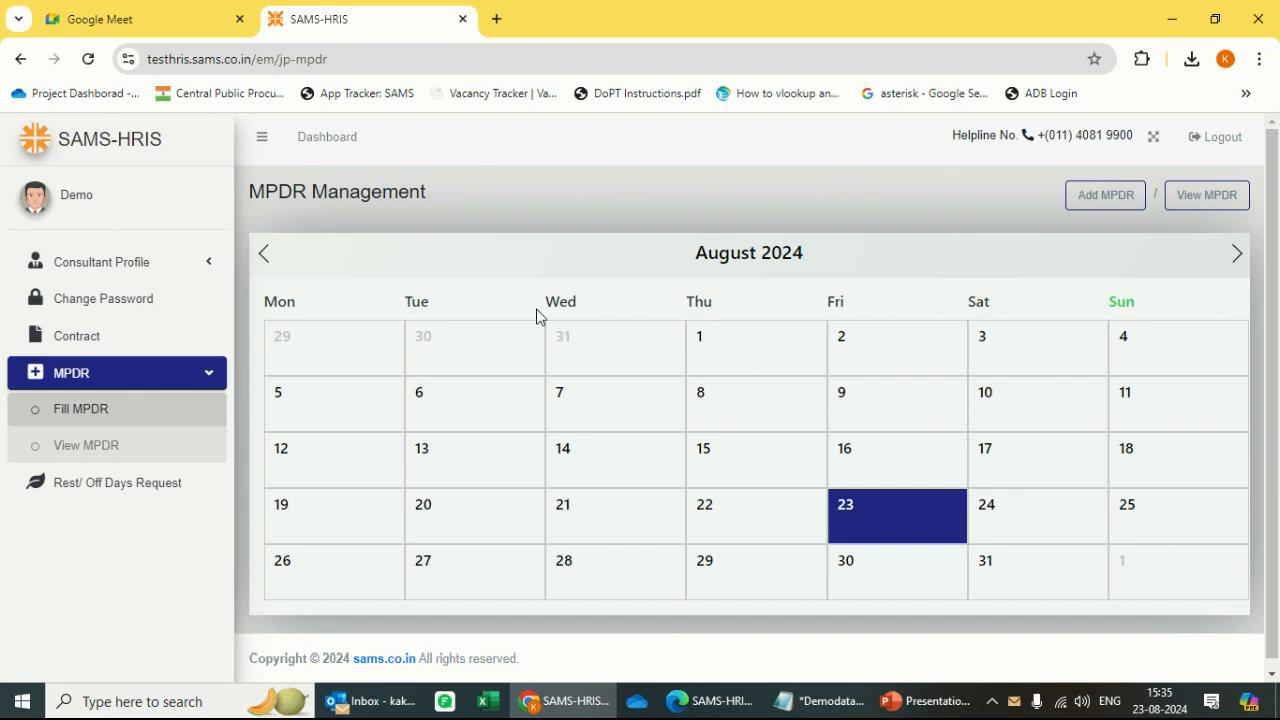
pyautogui.click(1101, 208)
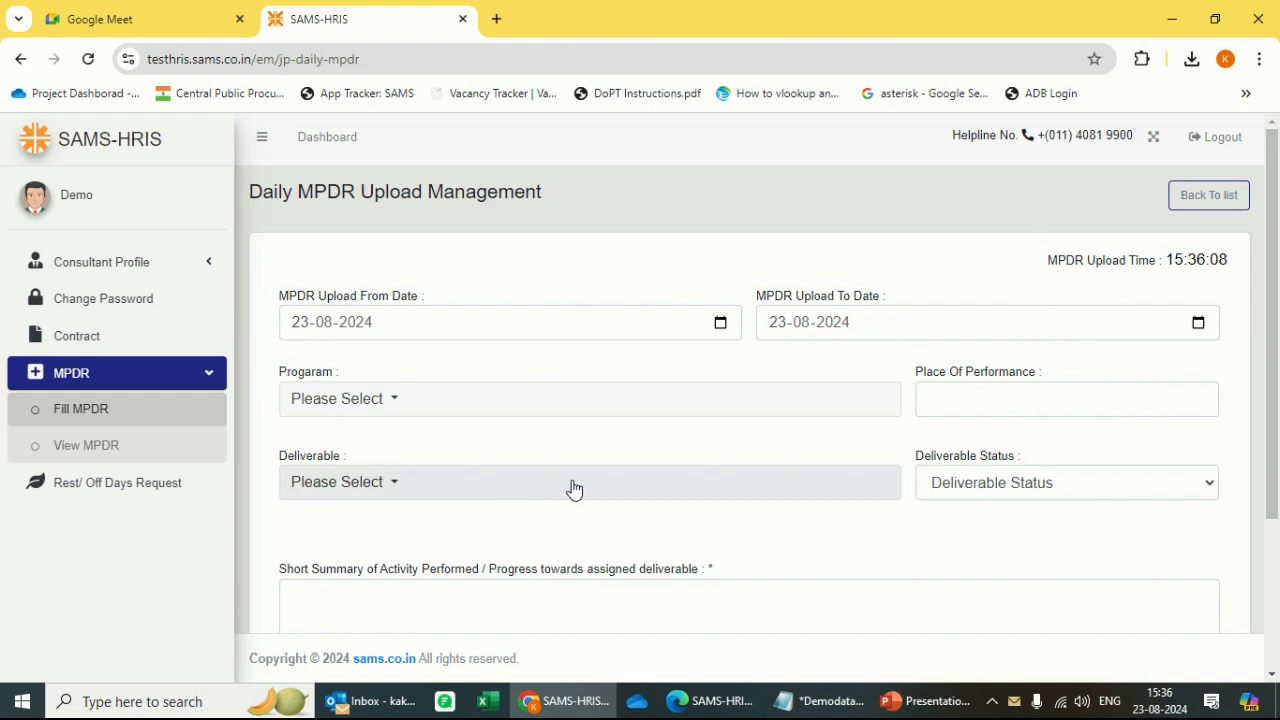
pyautogui.scroll(-3, 573, 488)
pyautogui.scroll(3, 573, 488)
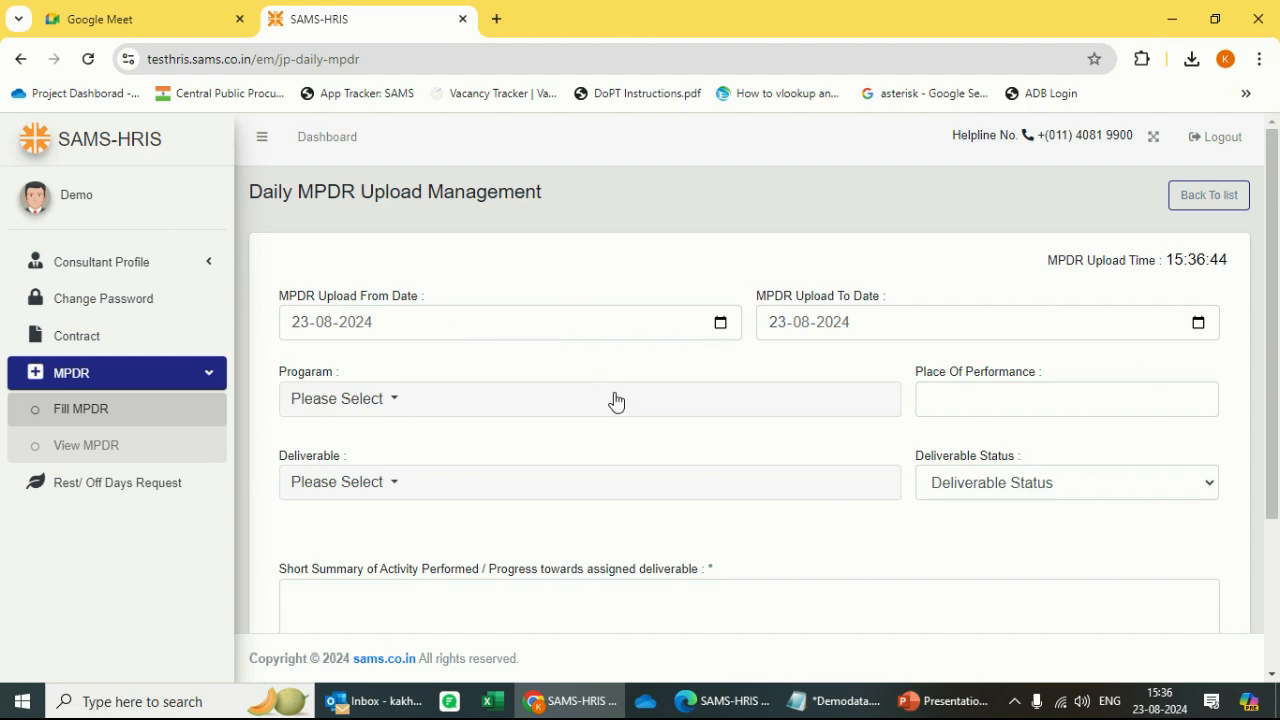
# - Set the MPDR upload period from 01-08-2024 to 04-08-2024
pyautogui.click(666, 330)
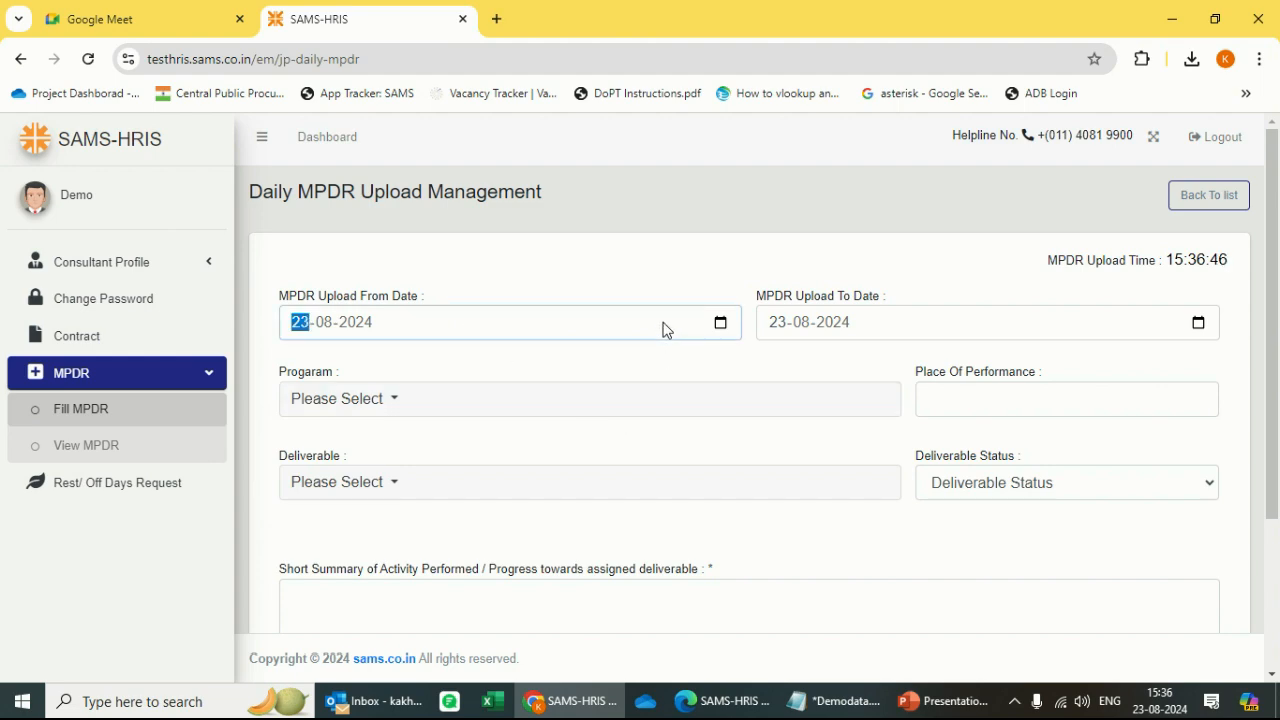
pyautogui.click(722, 330)
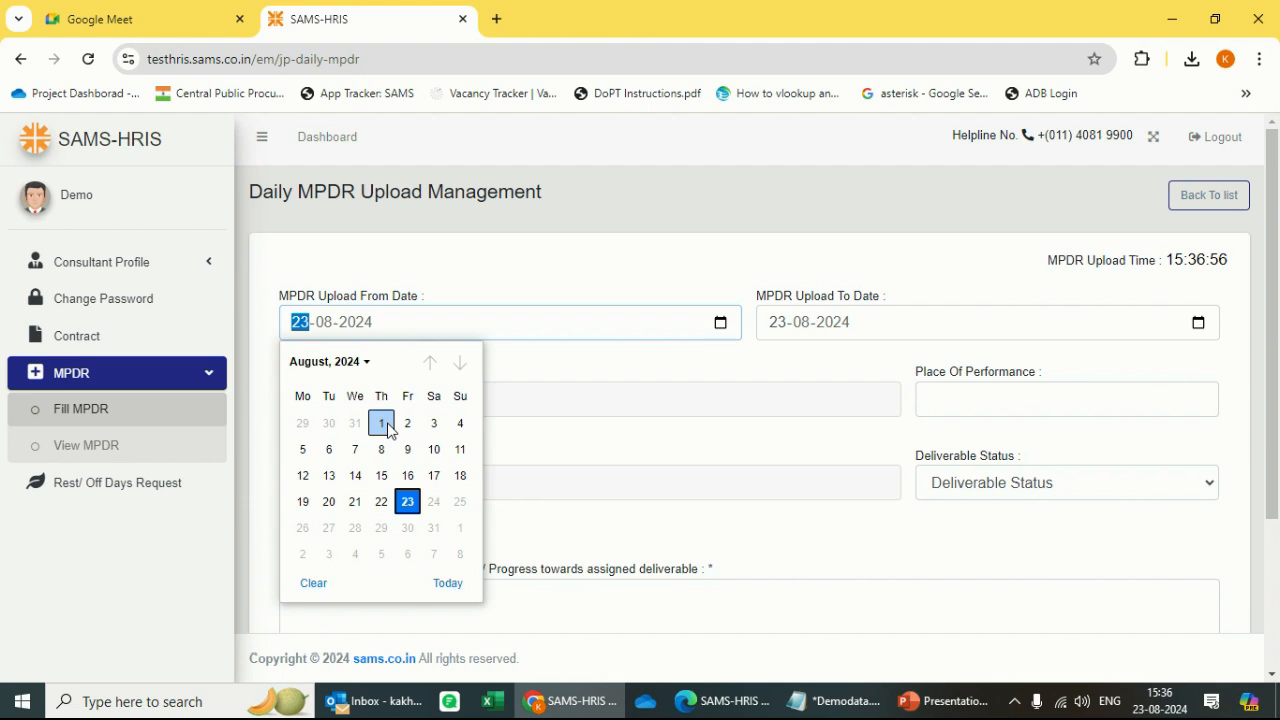
pyautogui.click(381, 423)
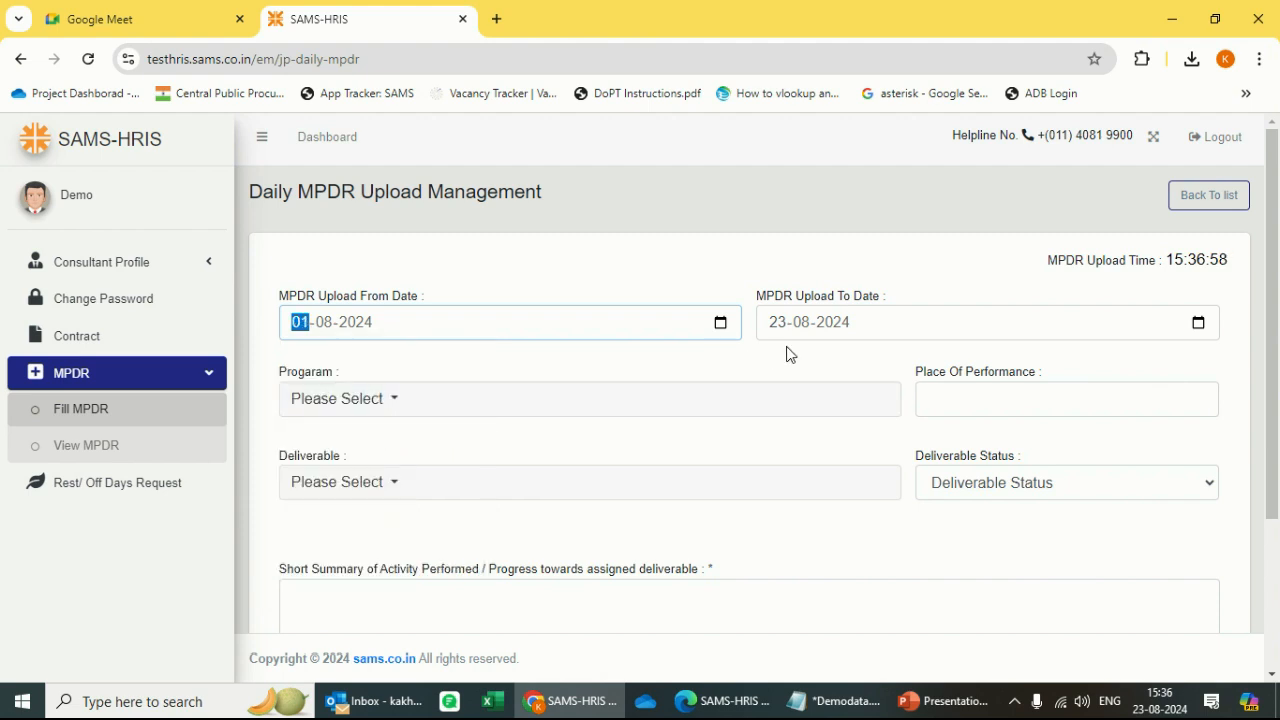
pyautogui.click(909, 334)
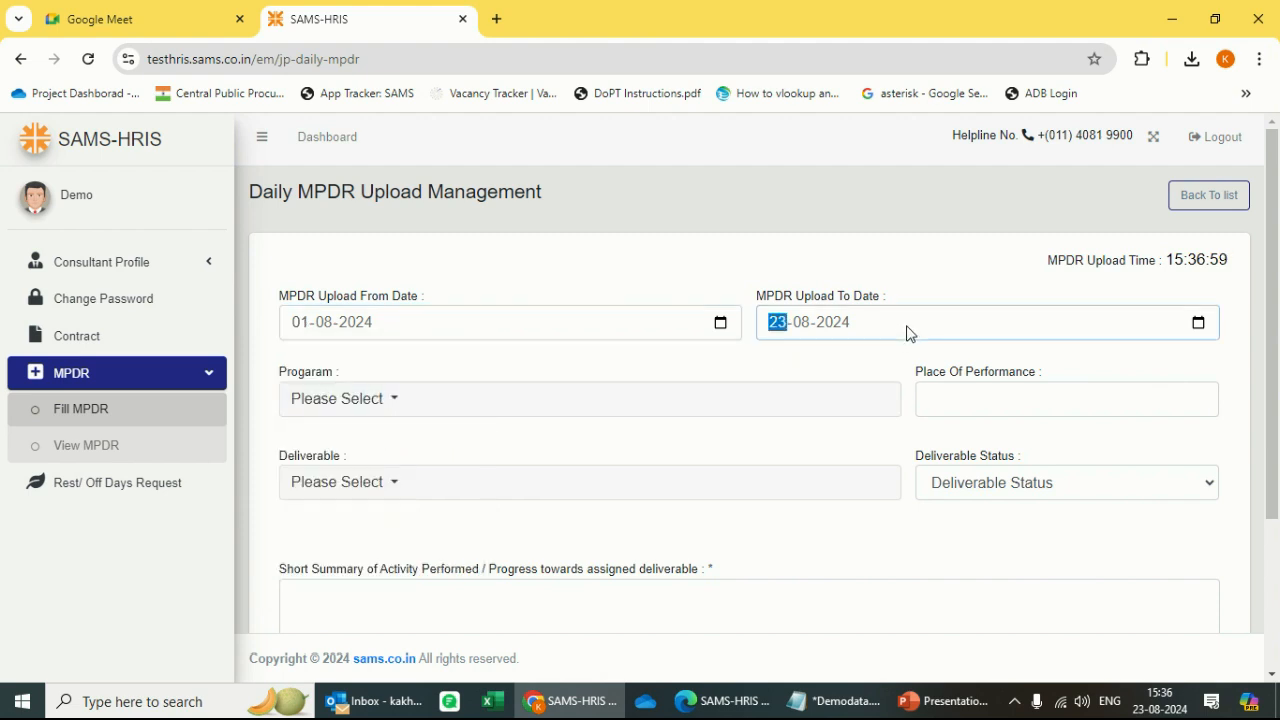
pyautogui.click(1200, 324)
pyautogui.click(937, 424)
# - Choose Program Multi 1 as the program and enter New Delhi, Lucknow as the place of performance
pyautogui.click(381, 413)
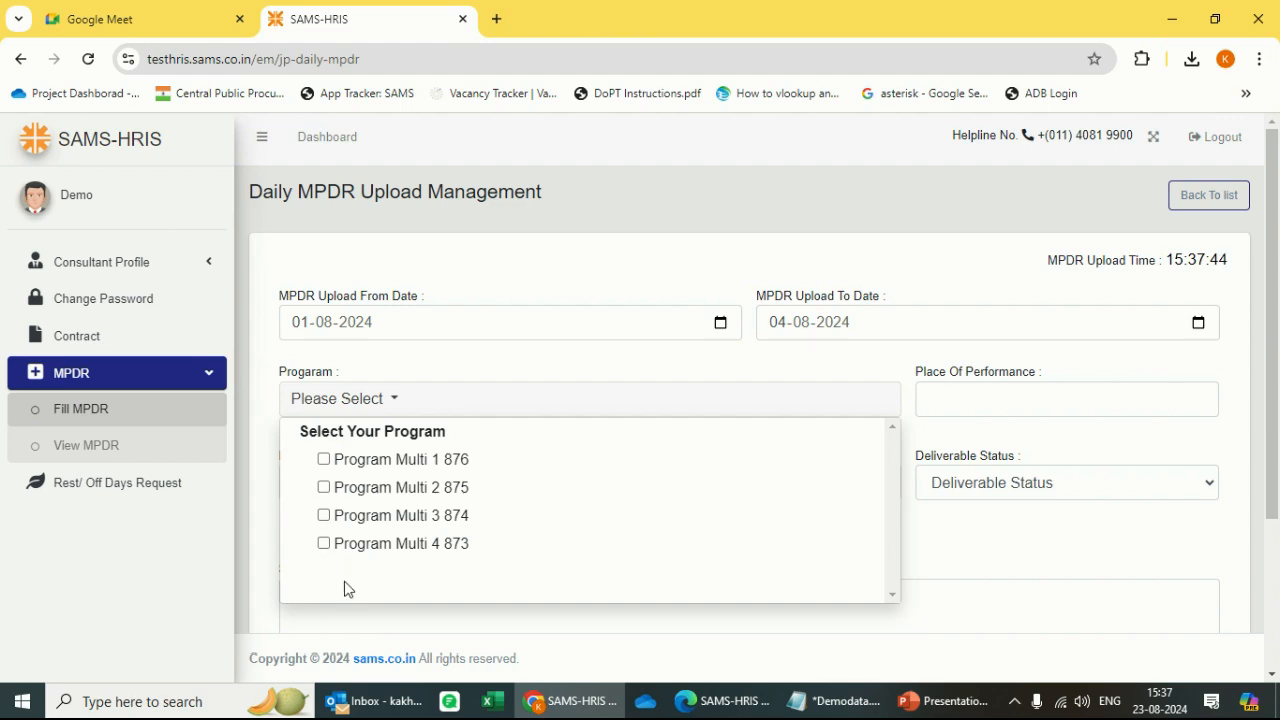
pyautogui.click(323, 461)
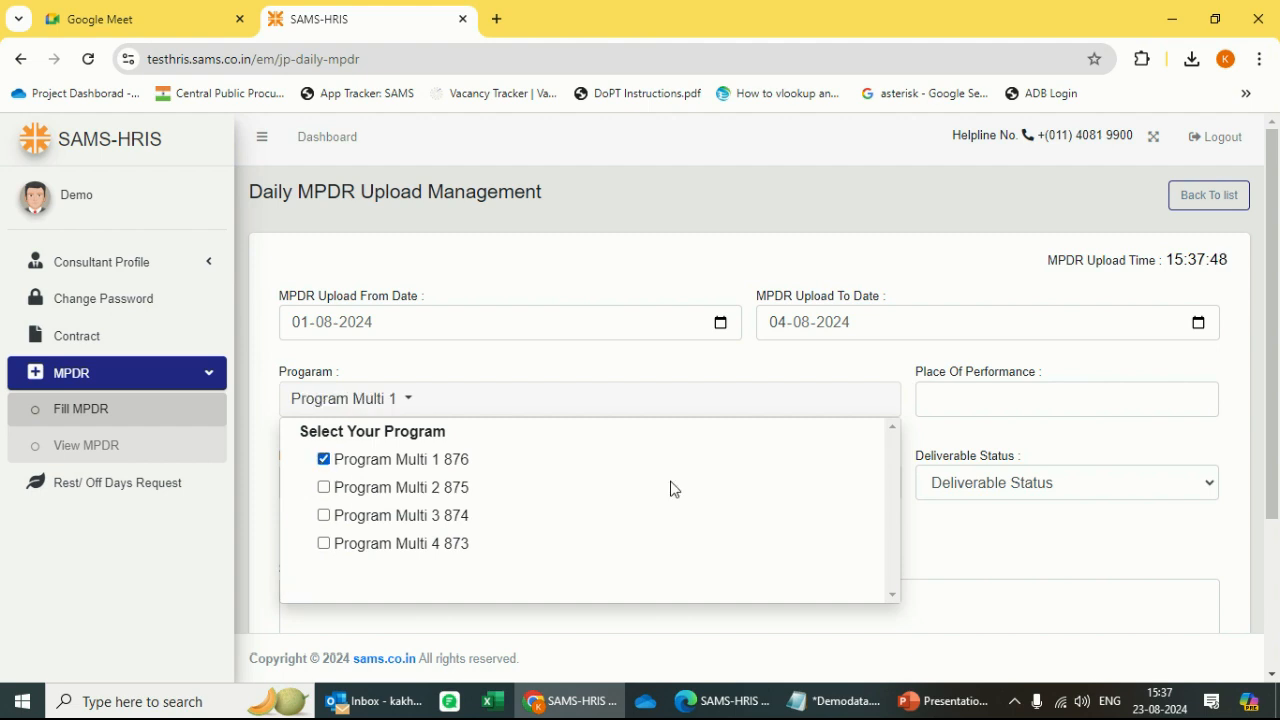
pyautogui.click(1018, 562)
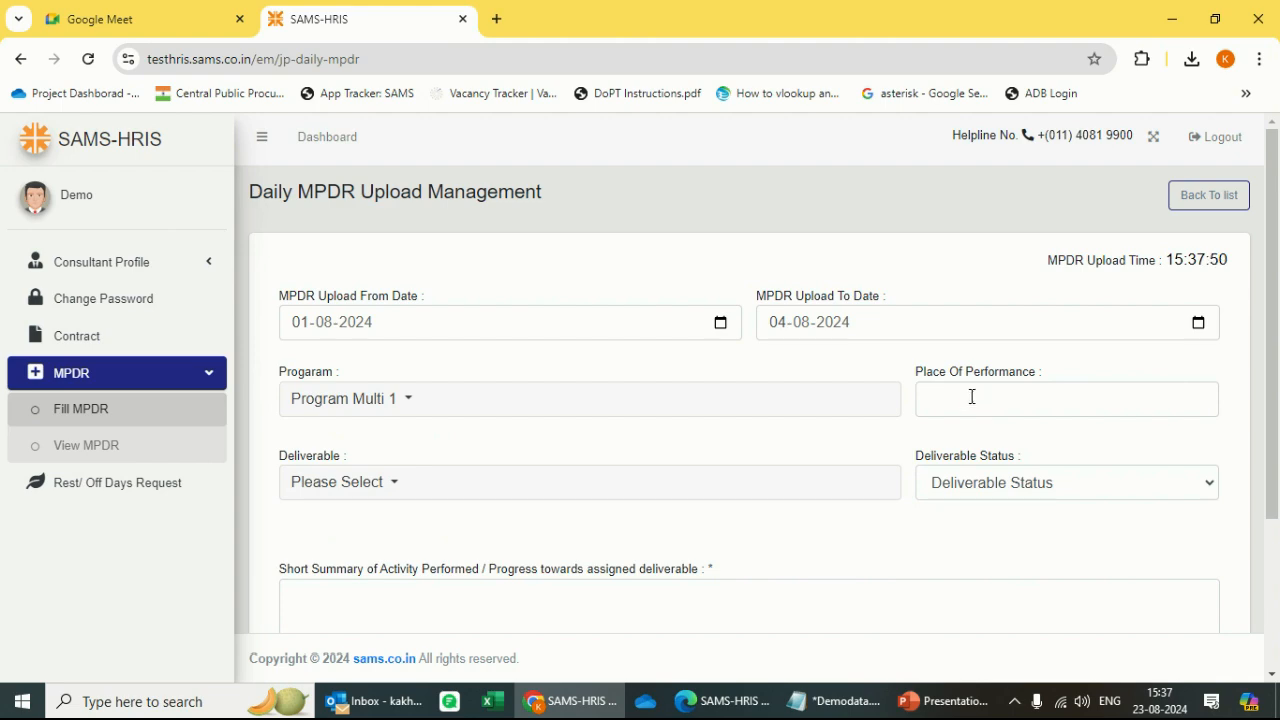
pyautogui.click(971, 397)
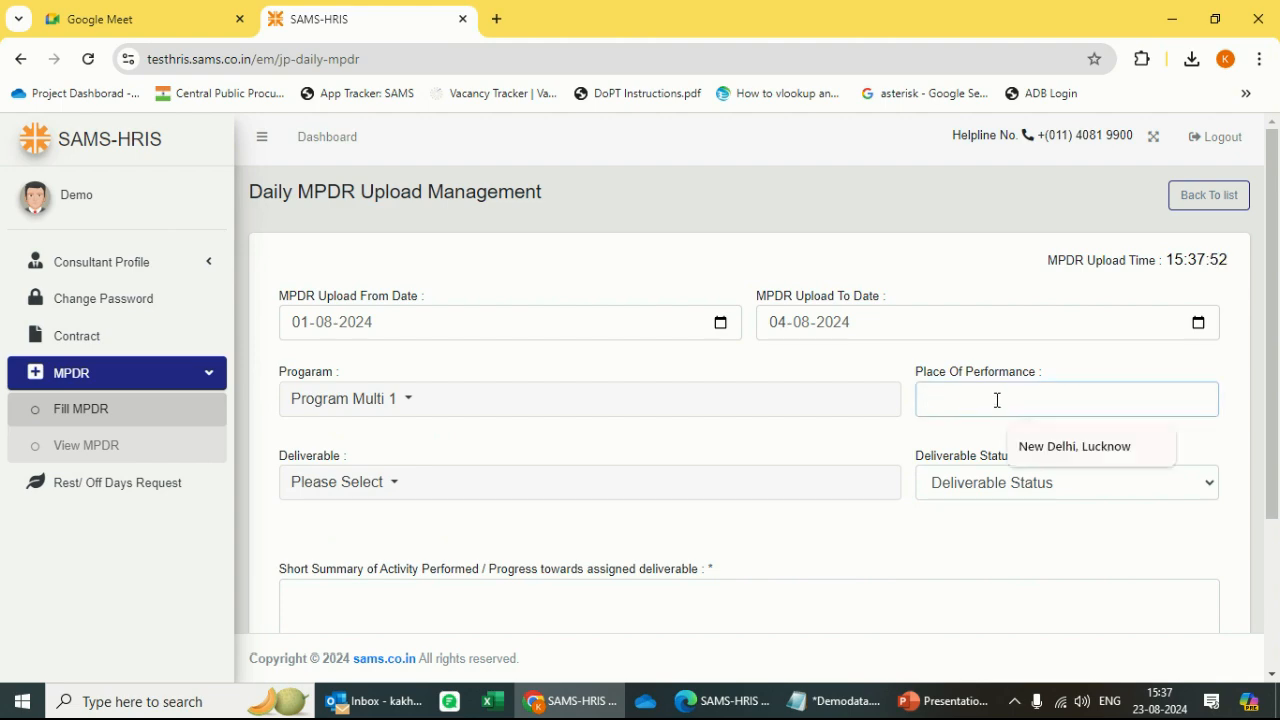
pyautogui.click(1050, 450)
# - Select the DTO technical support deliverable and the first knowledge management deliverable, and set the deliverable status to Completed
pyautogui.scroll(-1, 300, 510)
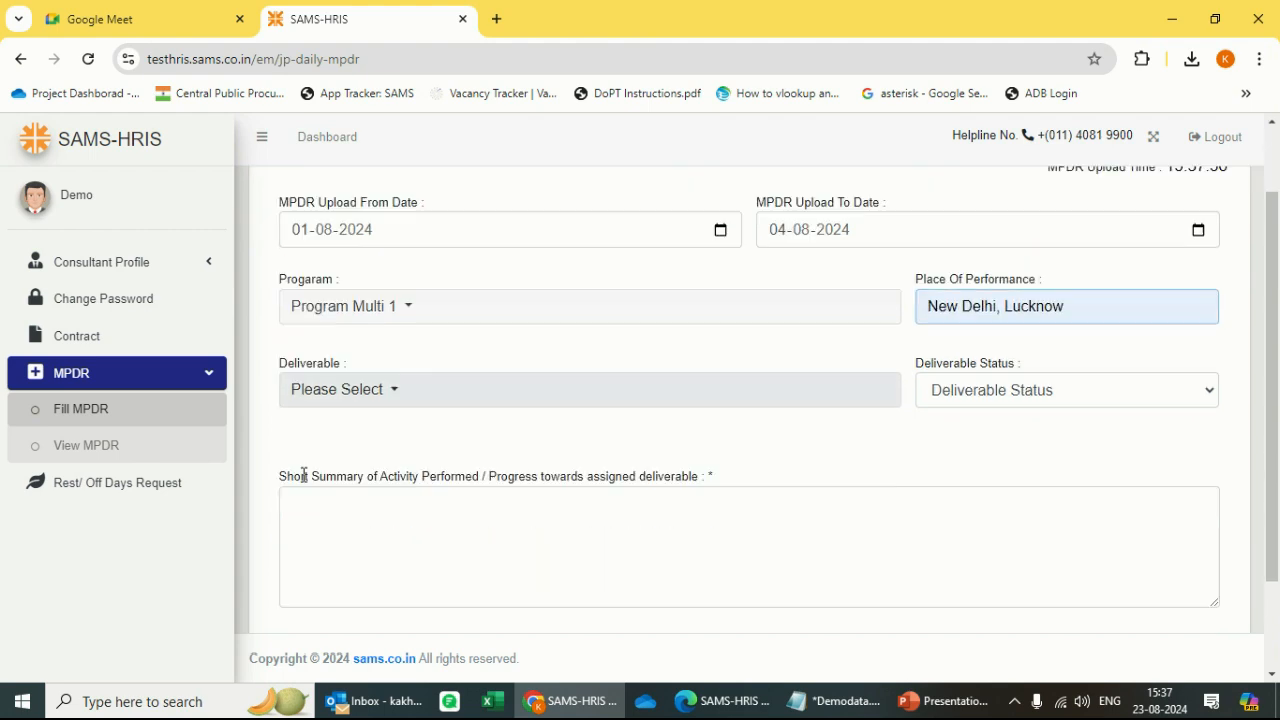
pyautogui.click(393, 390)
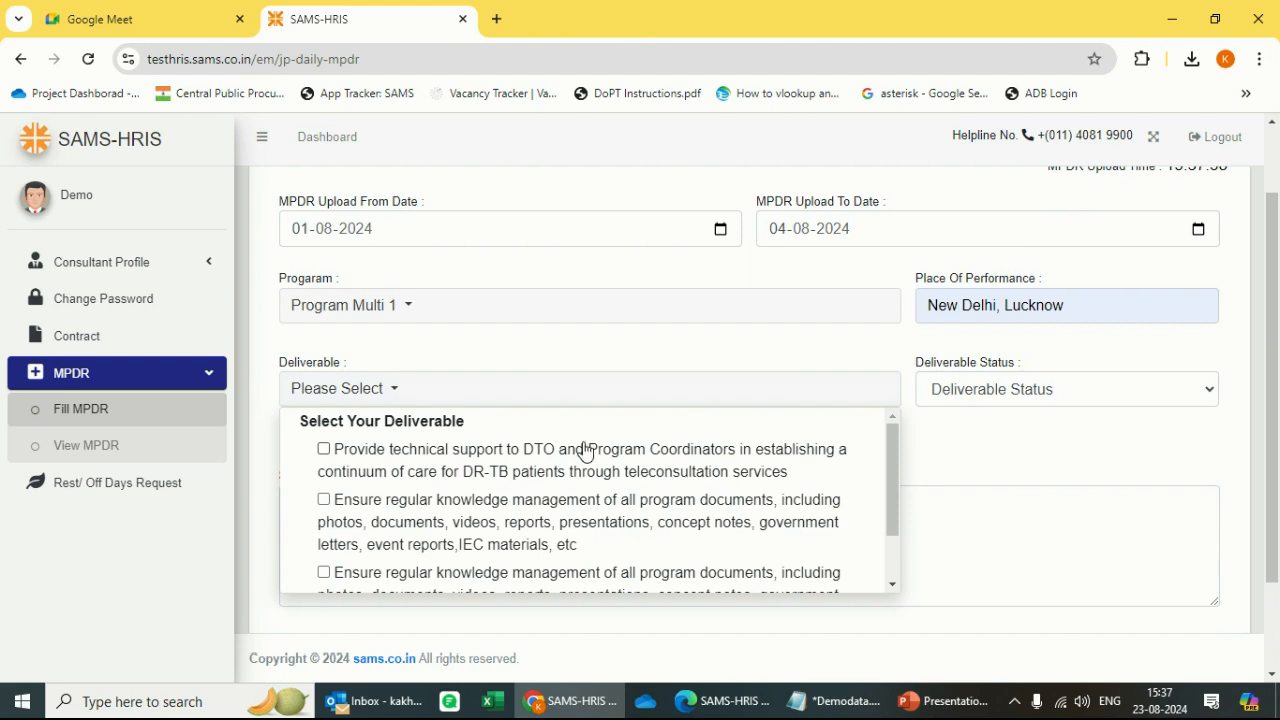
pyautogui.scroll(-1, 585, 455)
pyautogui.scroll(-1, 566, 486)
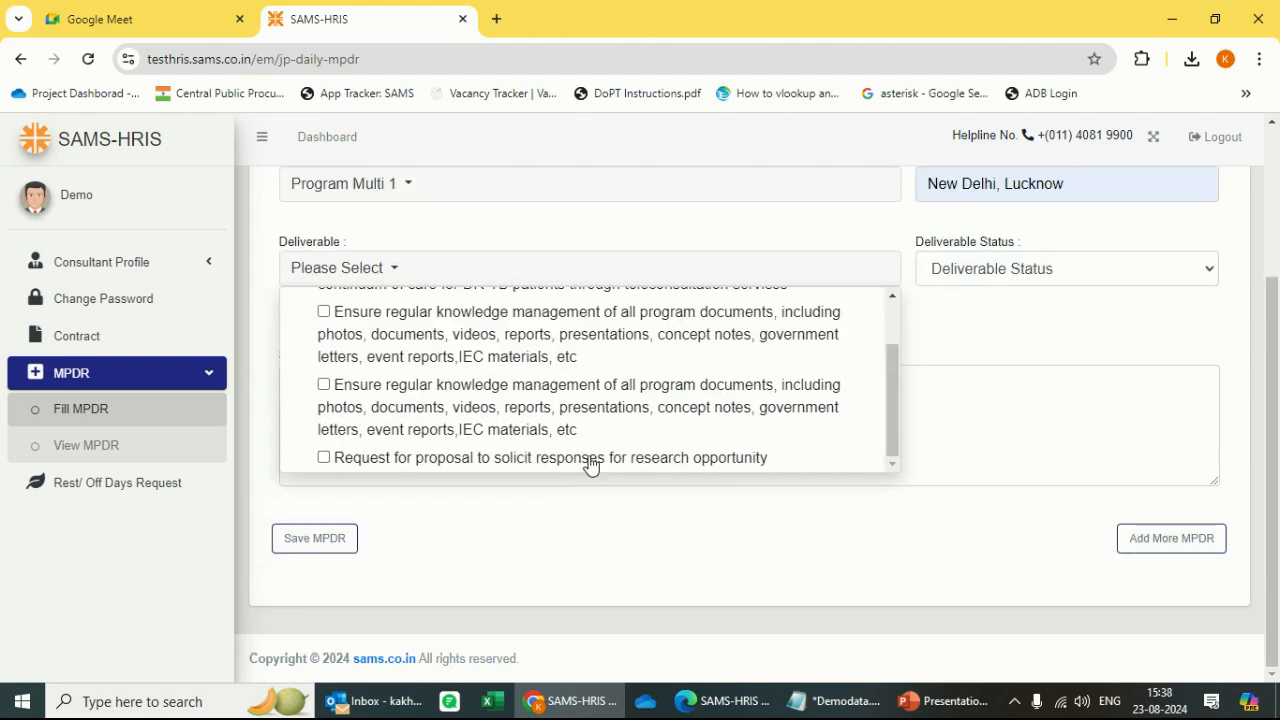
pyautogui.scroll(1, 729, 395)
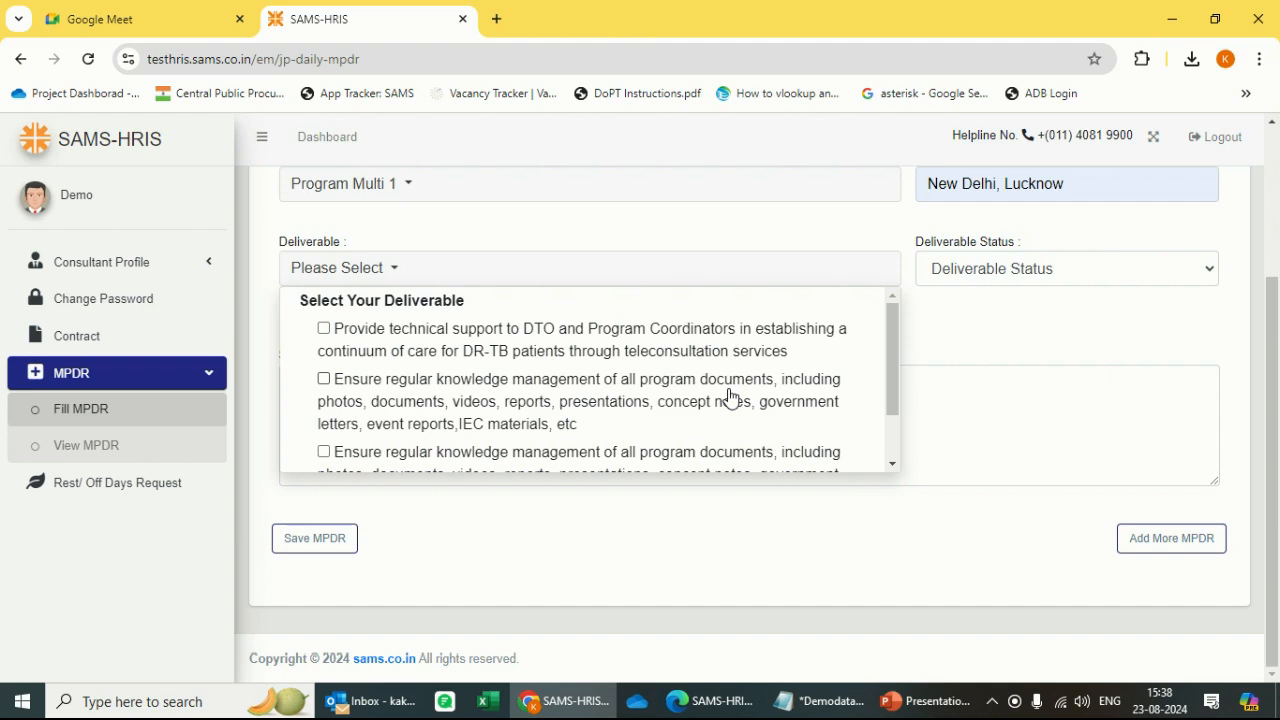
pyautogui.scroll(2, 729, 398)
pyautogui.scroll(-1, 654, 429)
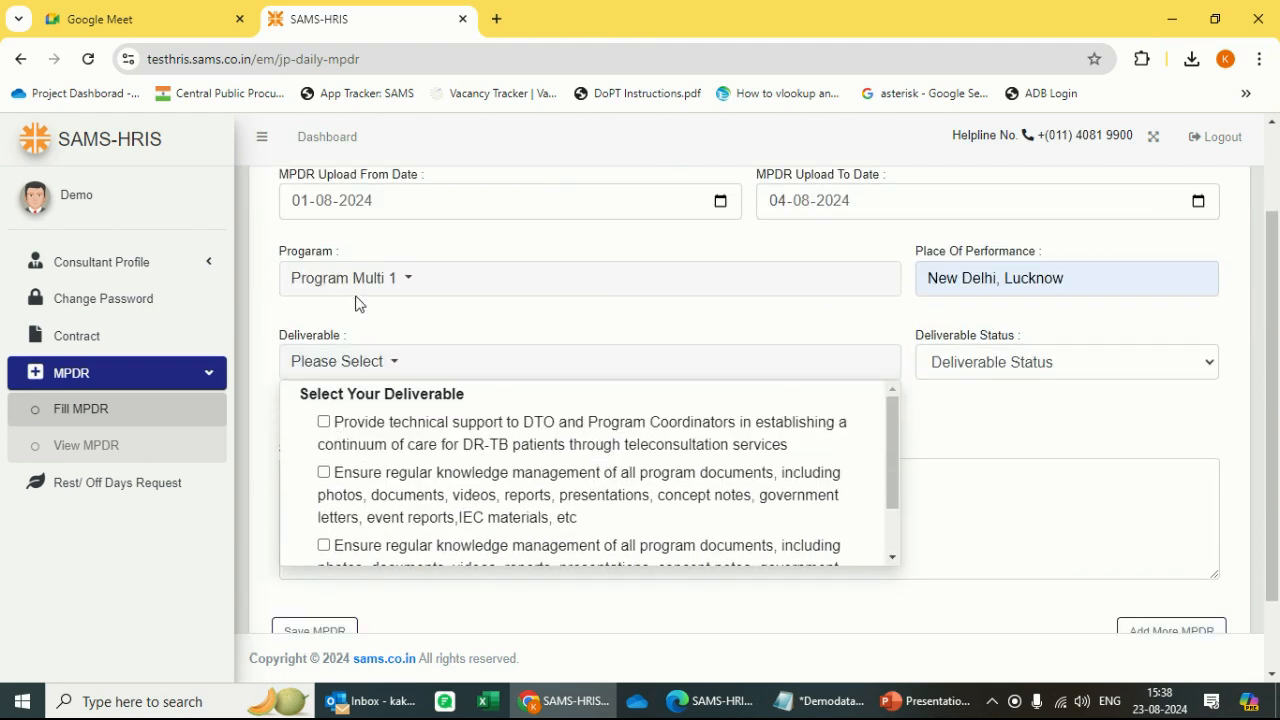
pyautogui.click(325, 421)
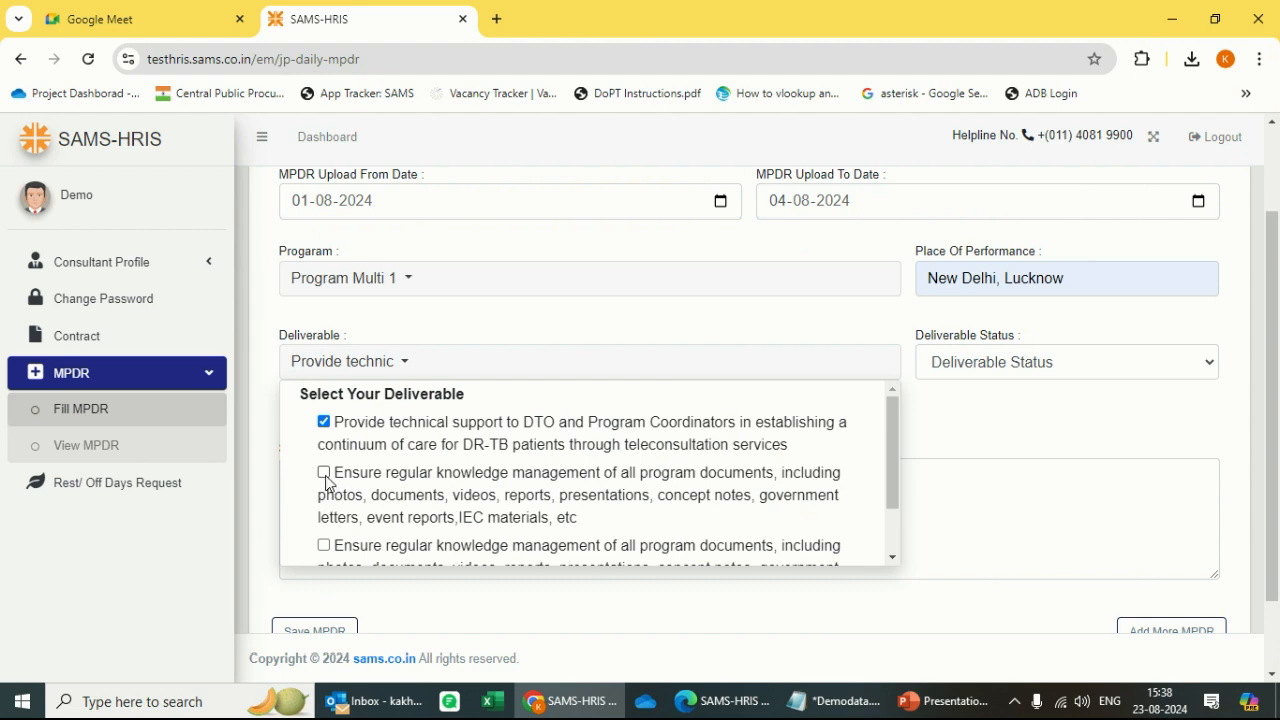
pyautogui.click(325, 474)
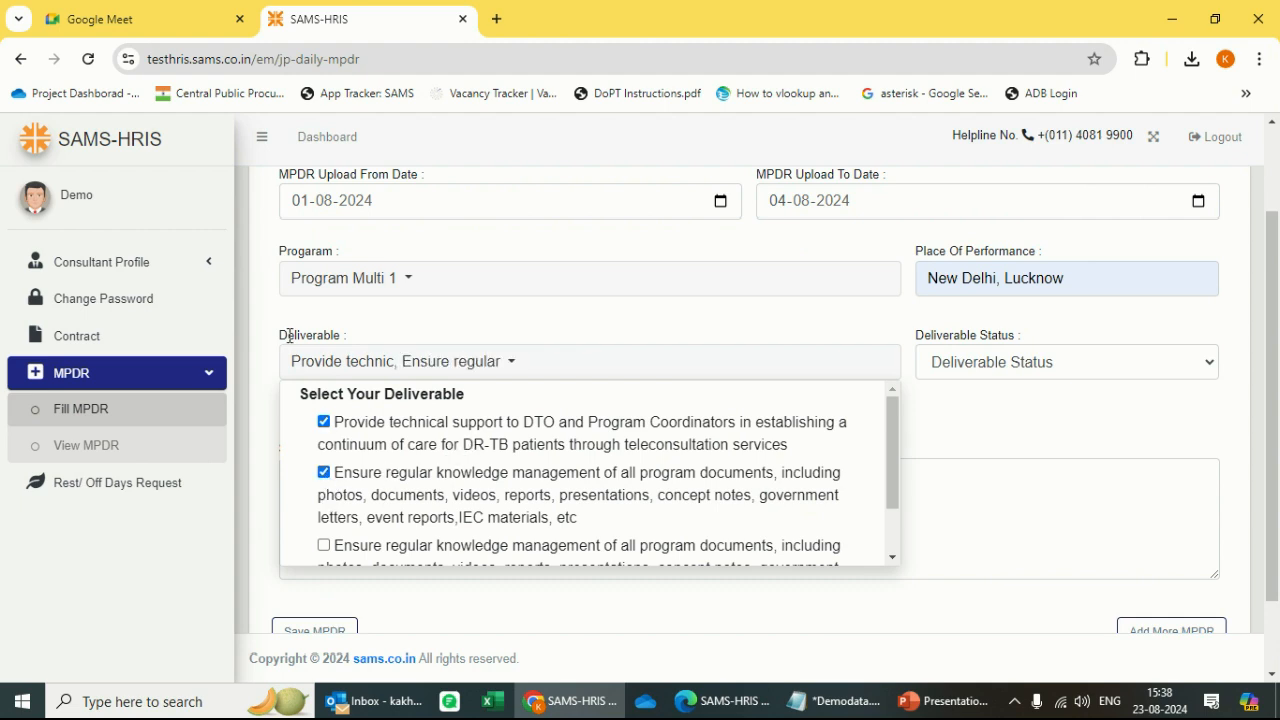
pyautogui.scroll(-1, 594, 476)
pyautogui.scroll(-2, 580, 470)
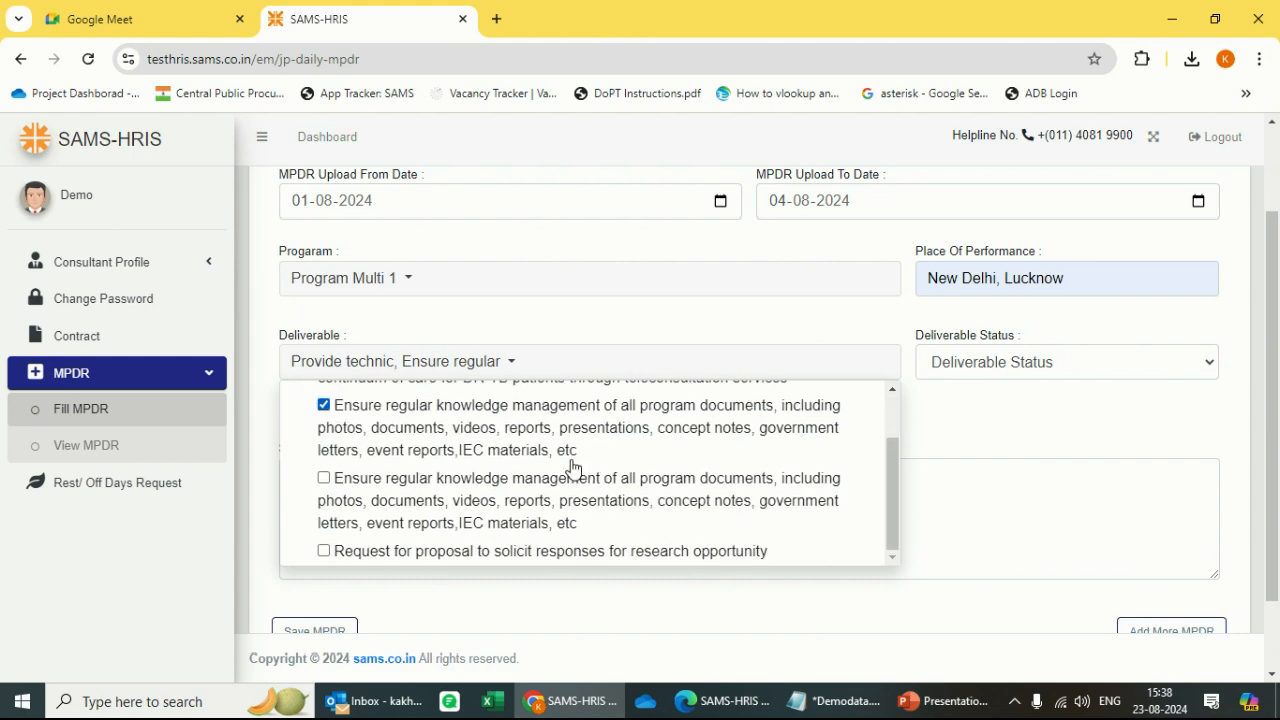
pyautogui.click(1050, 447)
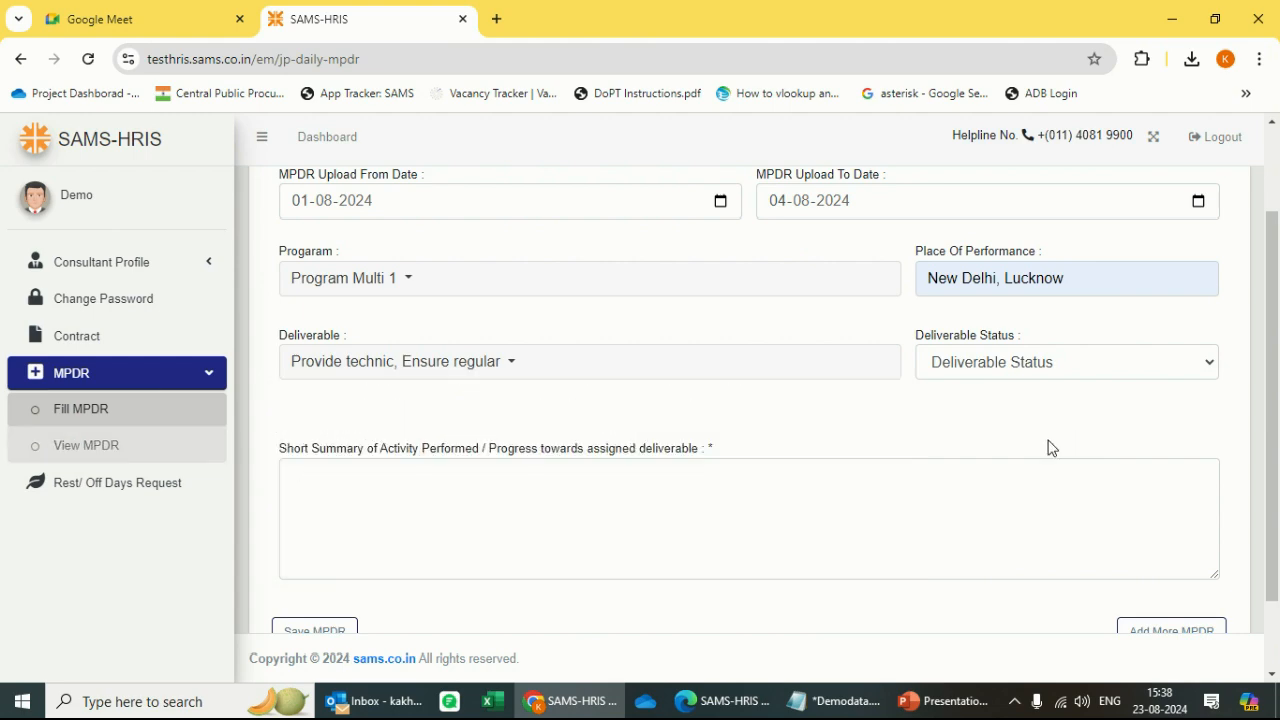
pyautogui.click(1022, 372)
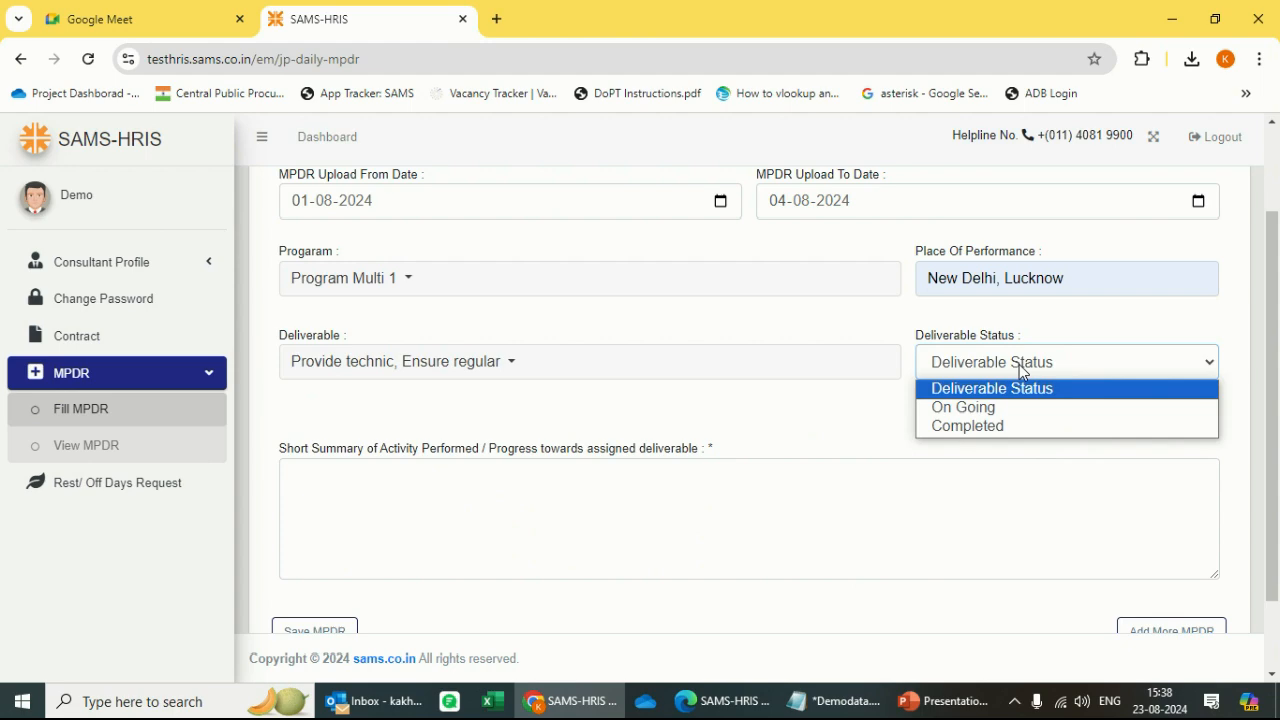
pyautogui.click(982, 428)
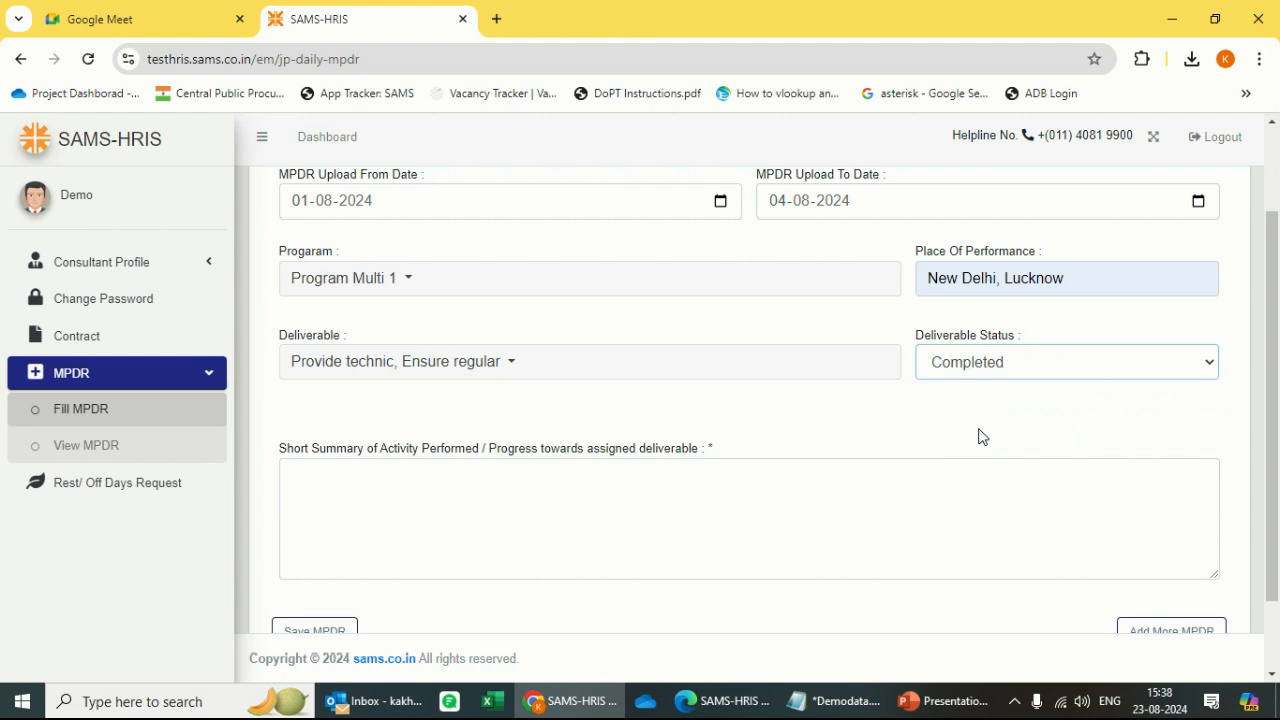
# - Copy the text of activity (1) from Demodata.txt in Notepad into the entry's short summary of activity performed
pyautogui.click(385, 501)
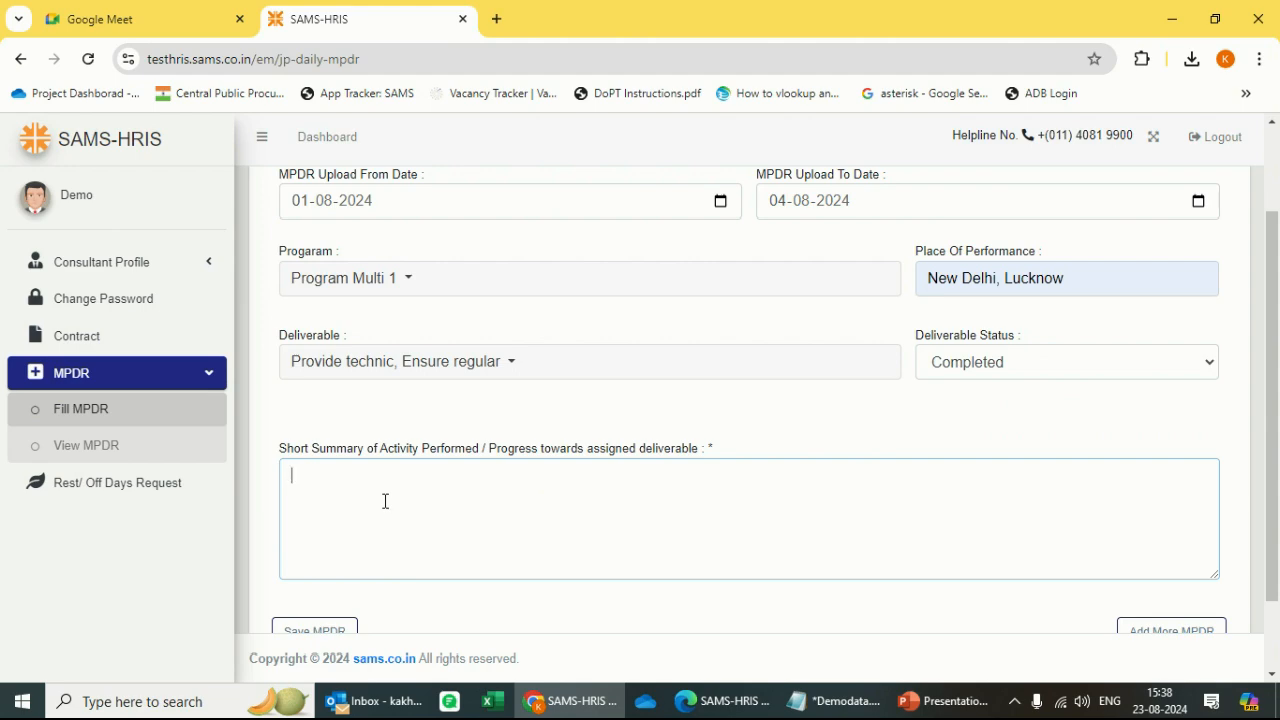
pyautogui.click(833, 701)
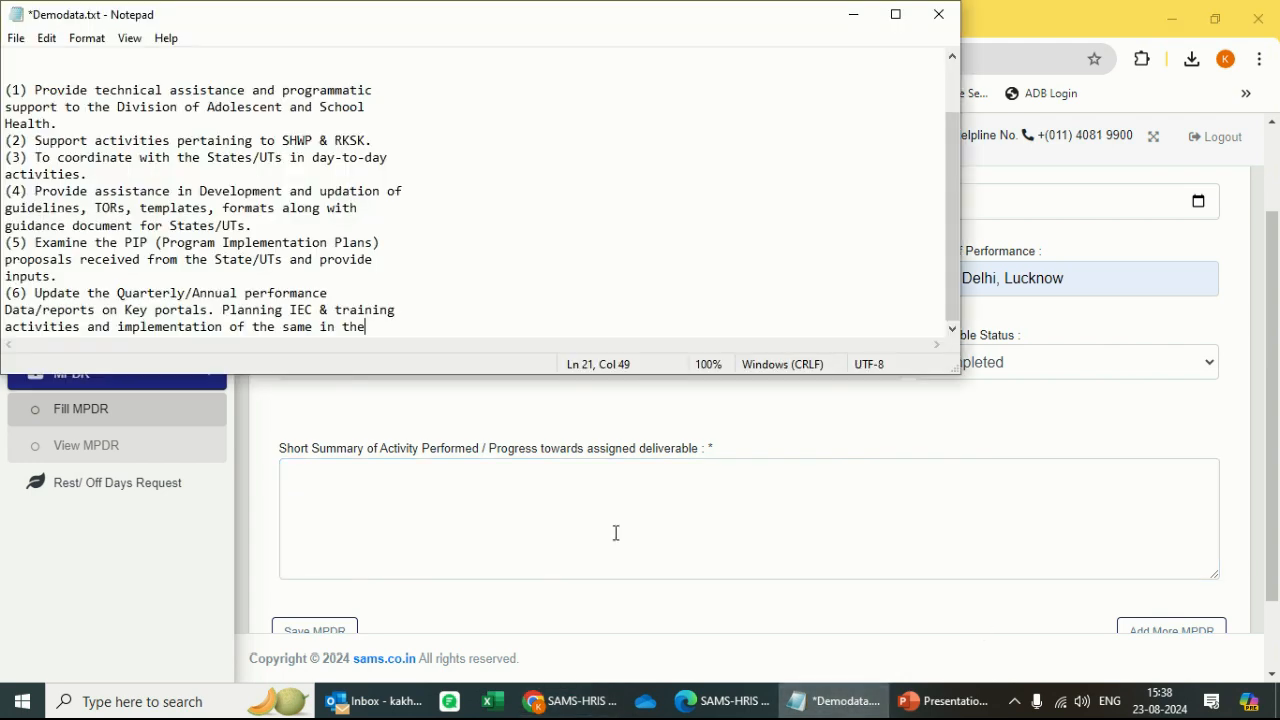
pyautogui.click(45, 92)
pyautogui.moveTo(35, 92); pyautogui.dragTo(60, 122)
pyautogui.hotkey('ctrl', 'c')
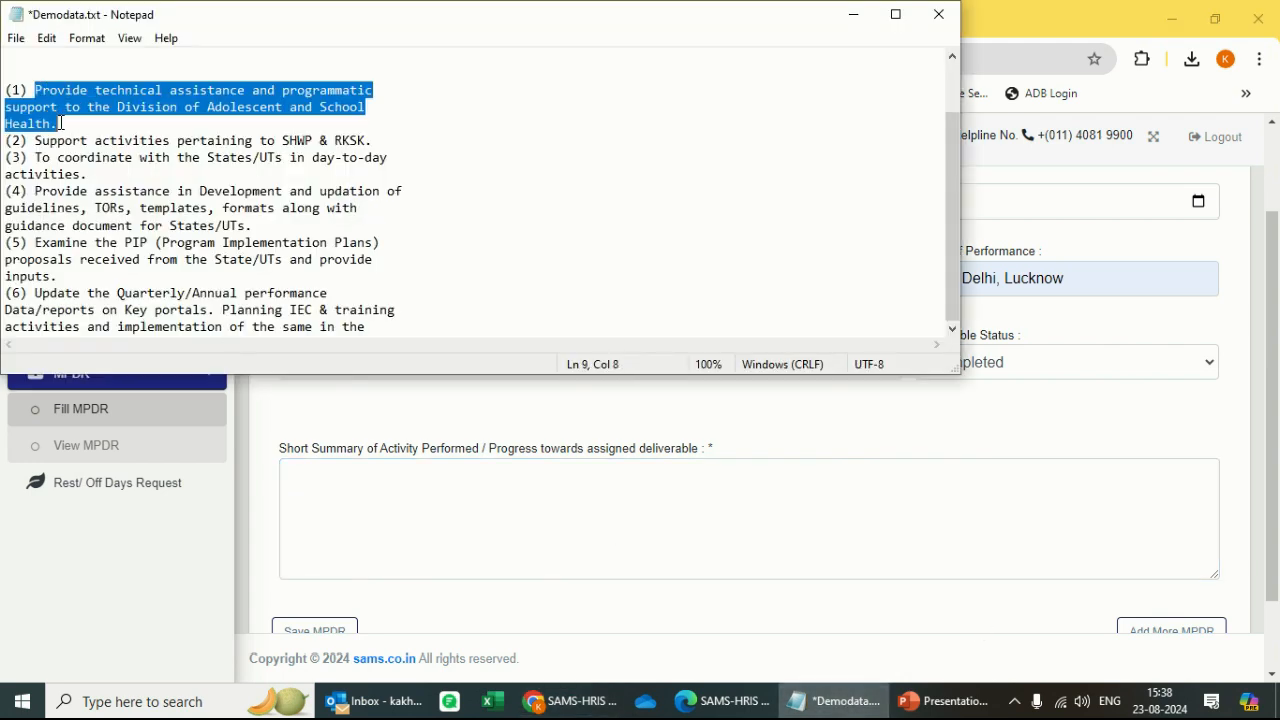
pyautogui.hotkey('alt', 'Tab')
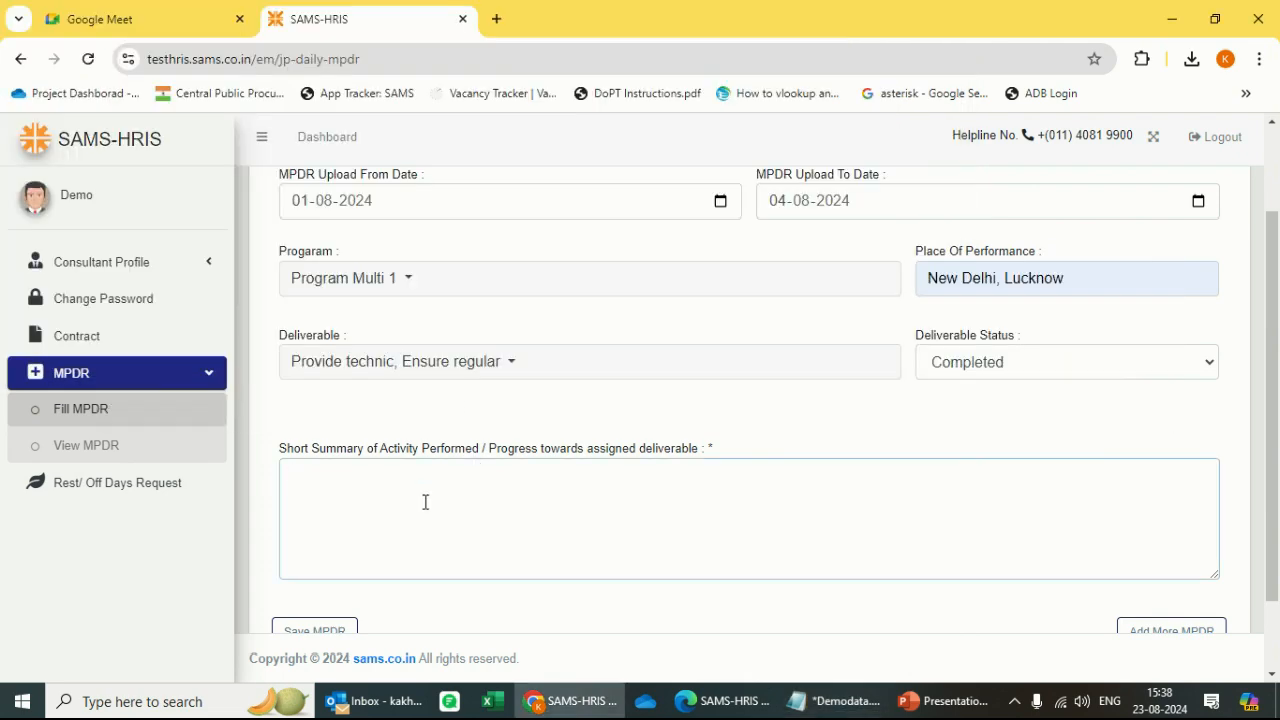
pyautogui.hotkey('ctrl', 'v')
# - Remove the line breaks from the pasted activity summary so it runs as one continuous sentence
pyautogui.click(681, 490)
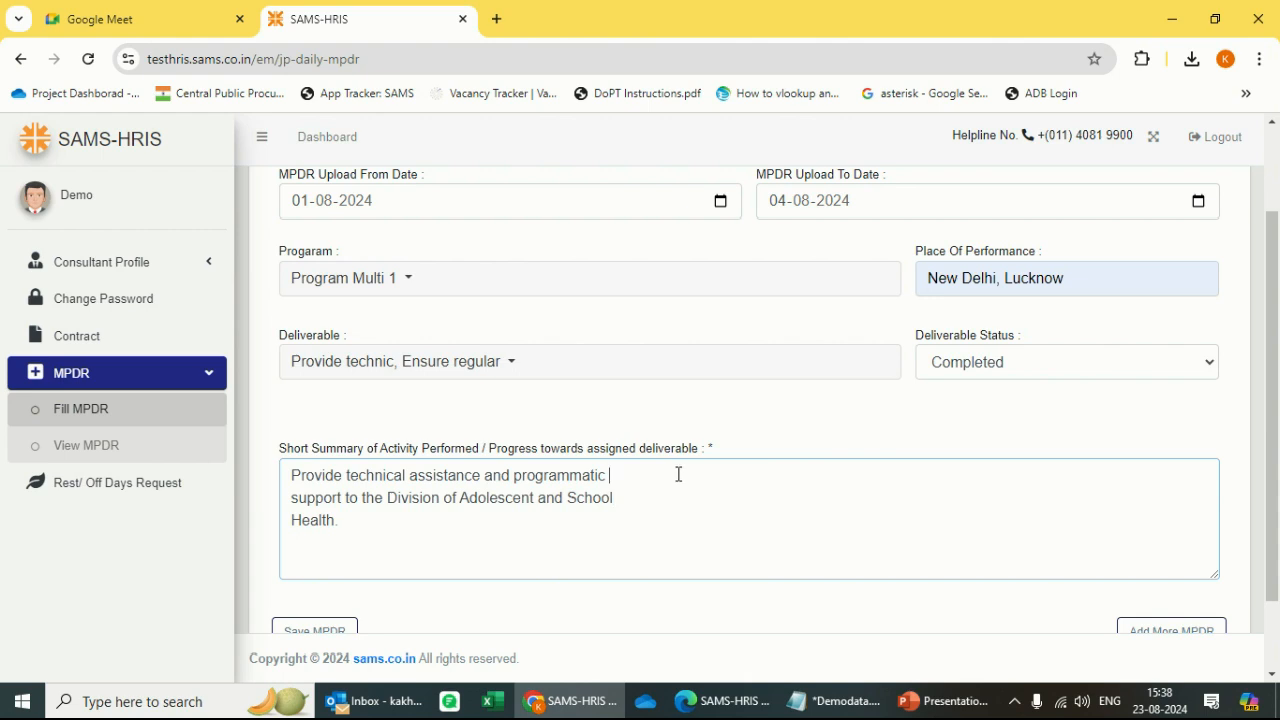
pyautogui.press('Delete')
pyautogui.click(1064, 476)
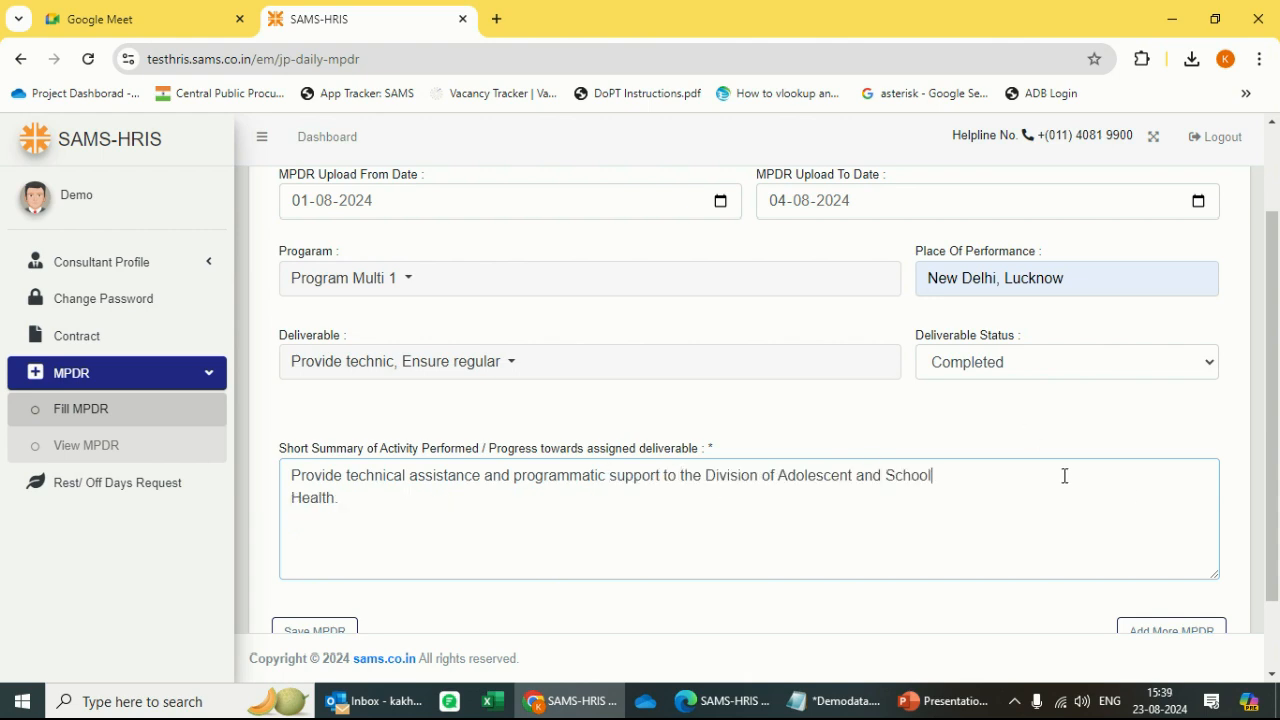
pyautogui.press('Delete')
# - Review the completed MPDR entry and save it
pyautogui.scroll(-1, 806, 537)
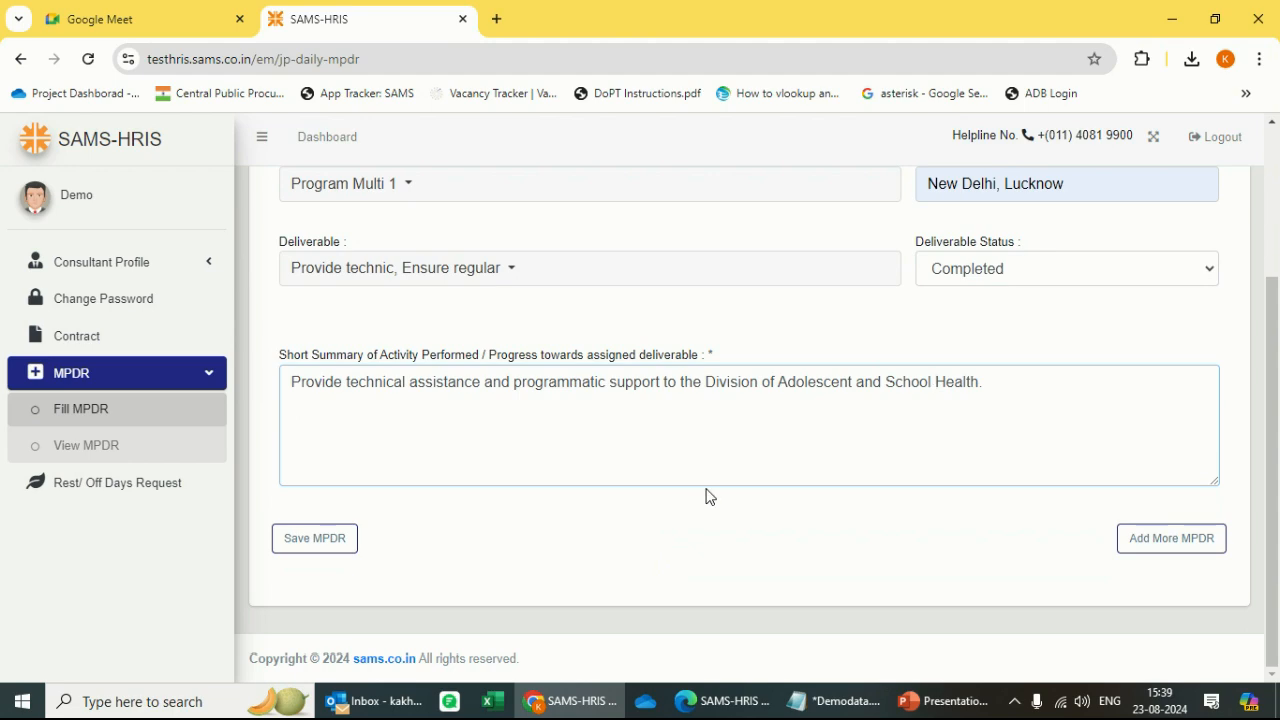
pyautogui.scroll(2, 757, 480)
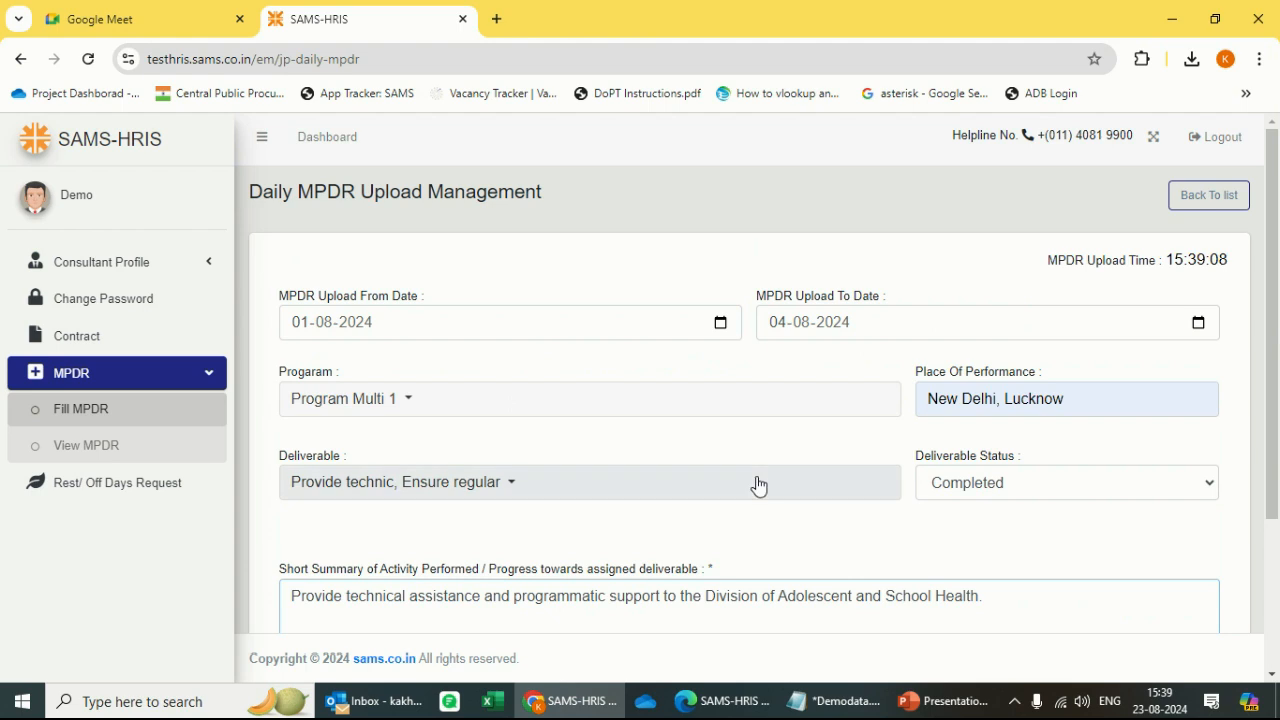
pyautogui.scroll(-2, 757, 486)
pyautogui.click(322, 543)
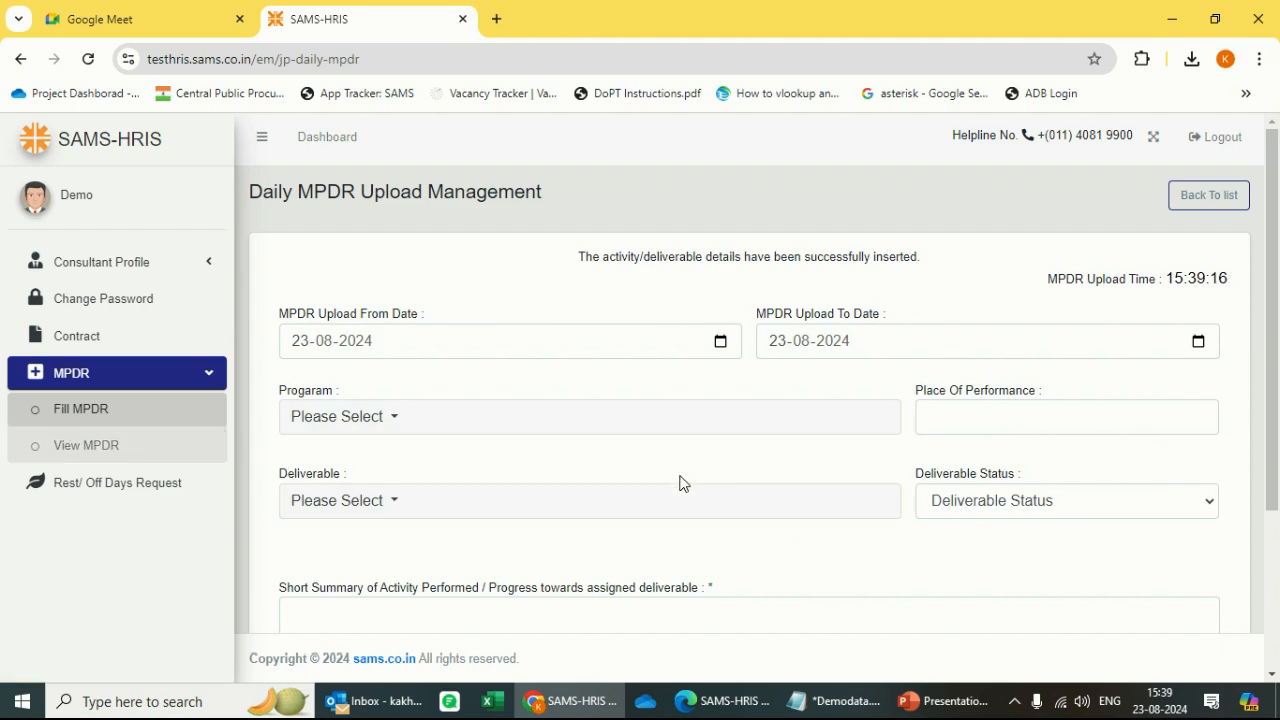
# - Open the MPDR view and display the August 2024 report for Program Multi 1
pyautogui.click(98, 450)
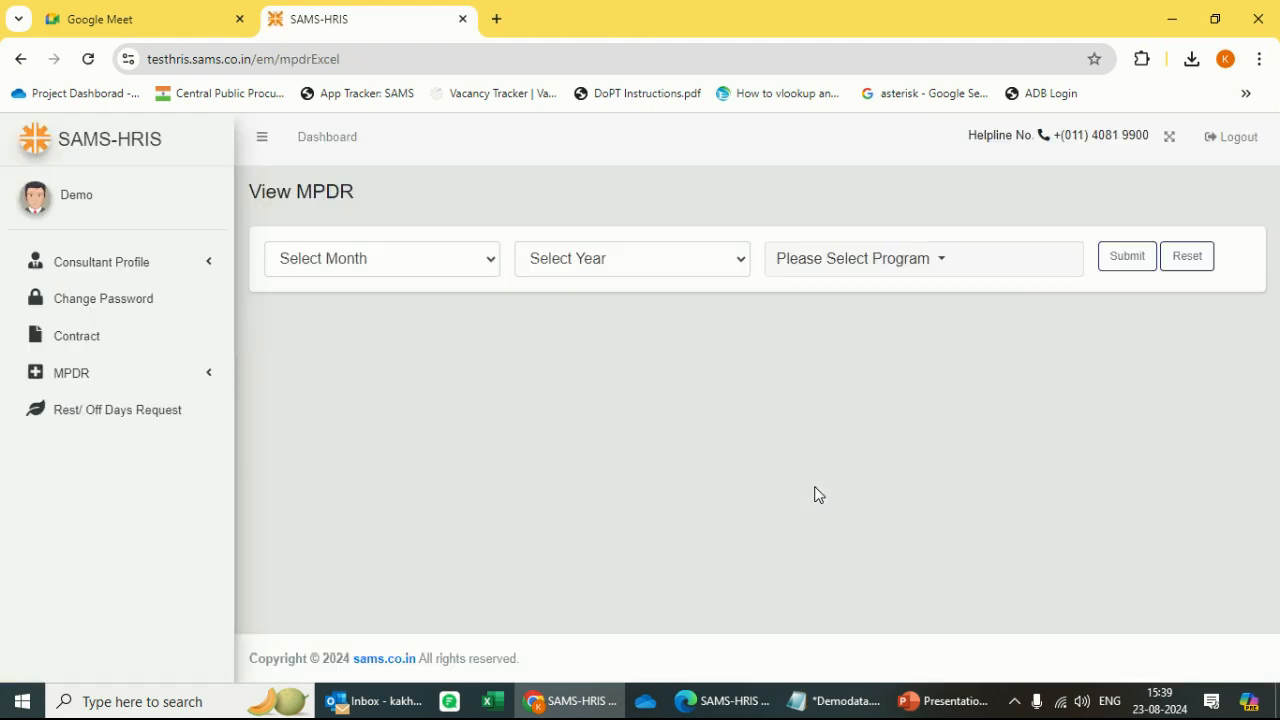
pyautogui.click(454, 264)
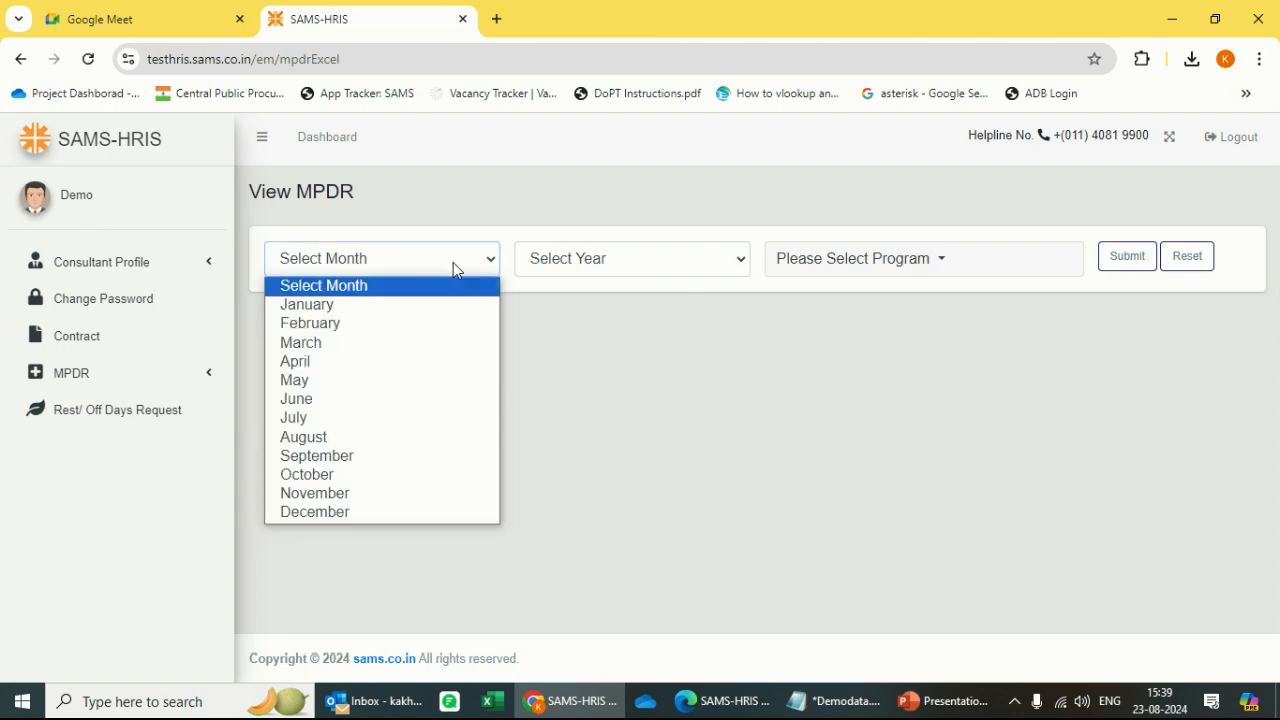
pyautogui.click(376, 440)
pyautogui.click(651, 272)
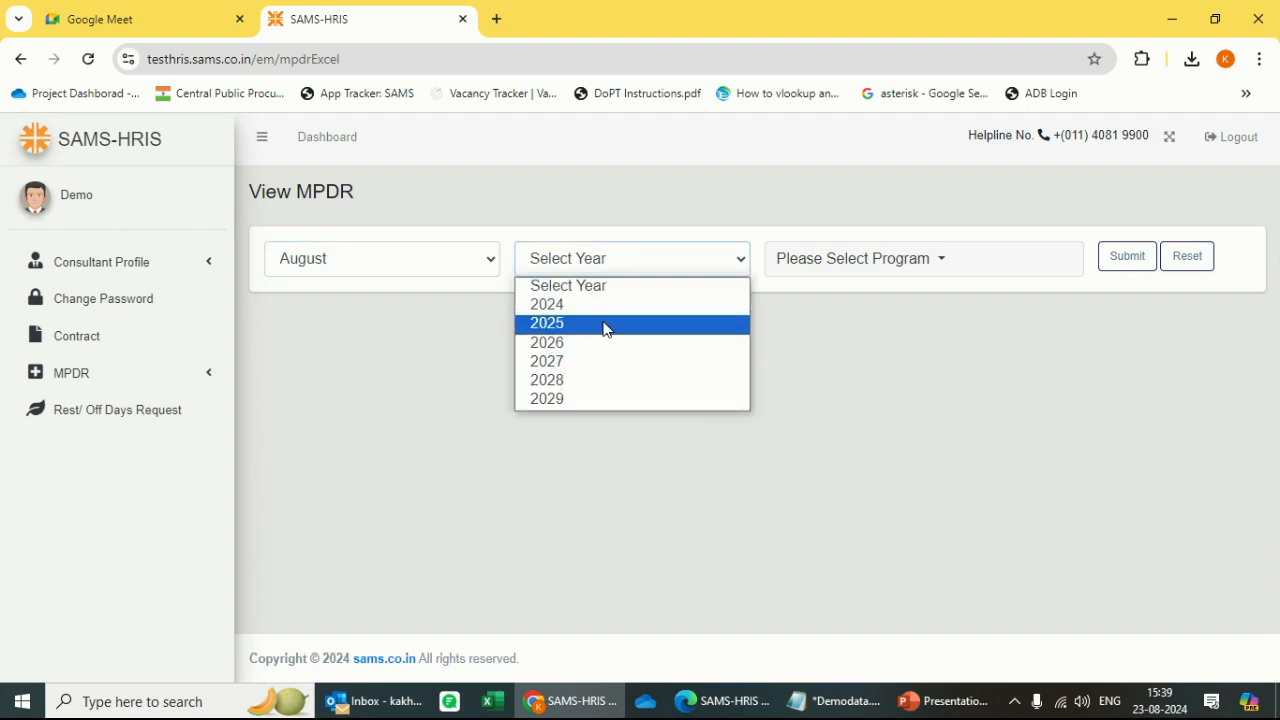
pyautogui.click(598, 306)
pyautogui.click(869, 279)
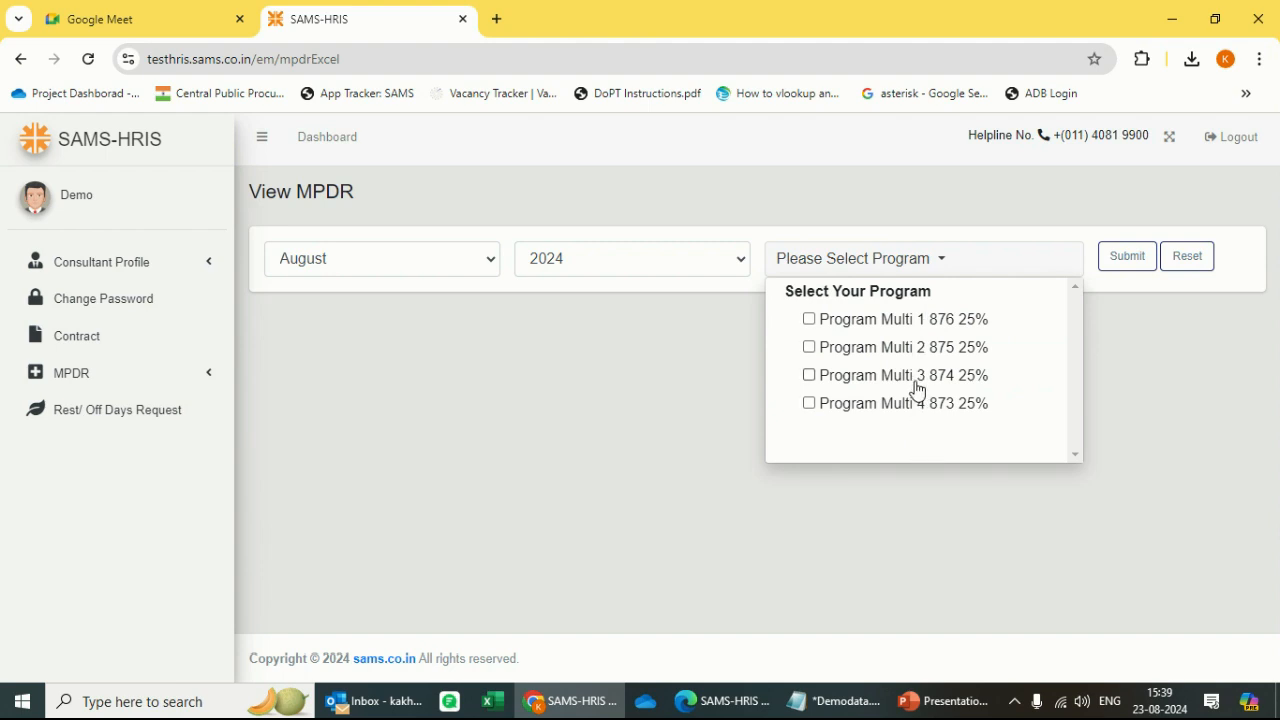
pyautogui.click(810, 320)
pyautogui.click(1135, 270)
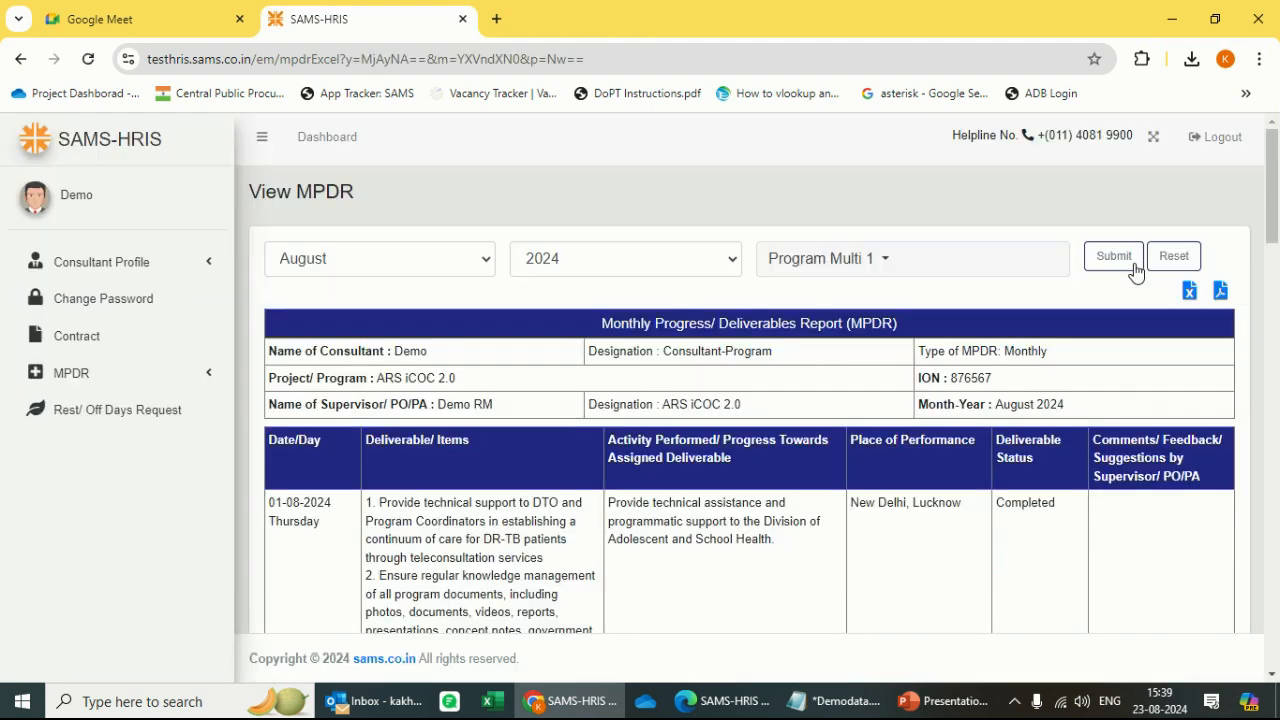
# - Examine the report's header details and daily rows, checking deliverables, activity, place and status for 1 to 4 August and the remaining dates
pyautogui.scroll(-2, 1135, 270)
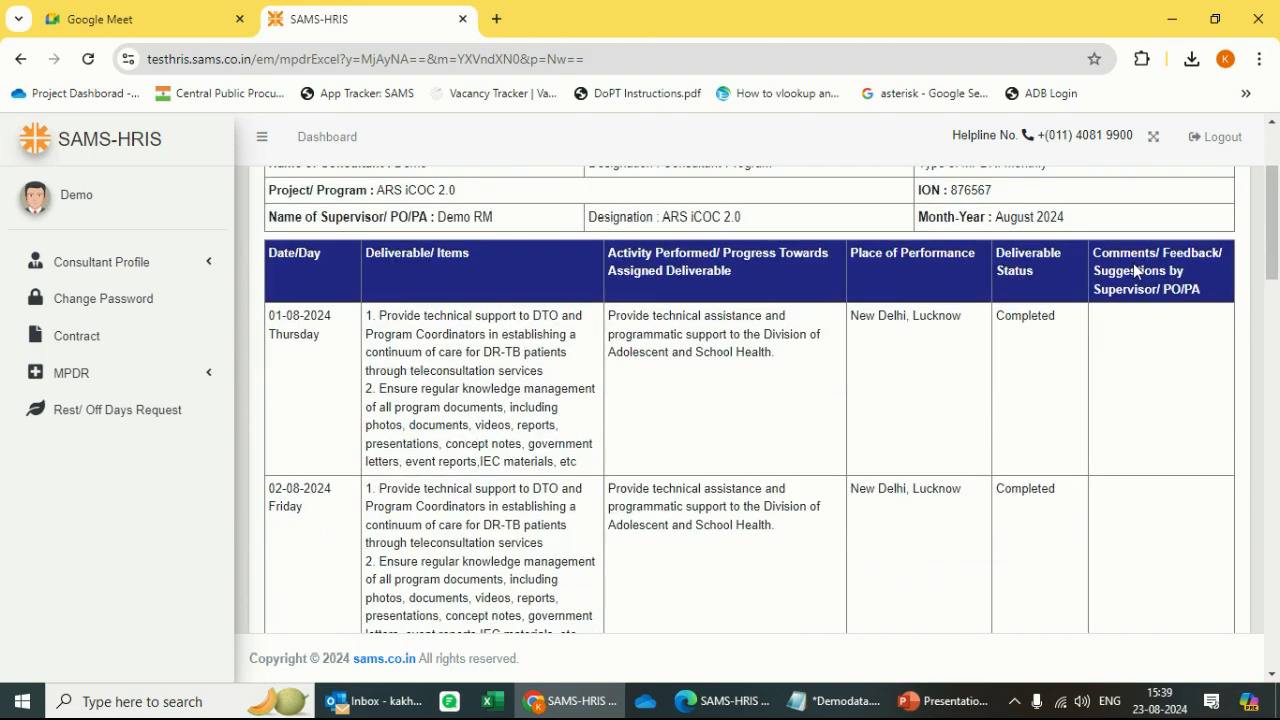
pyautogui.scroll(-2, 470, 376)
pyautogui.scroll(3, 422, 352)
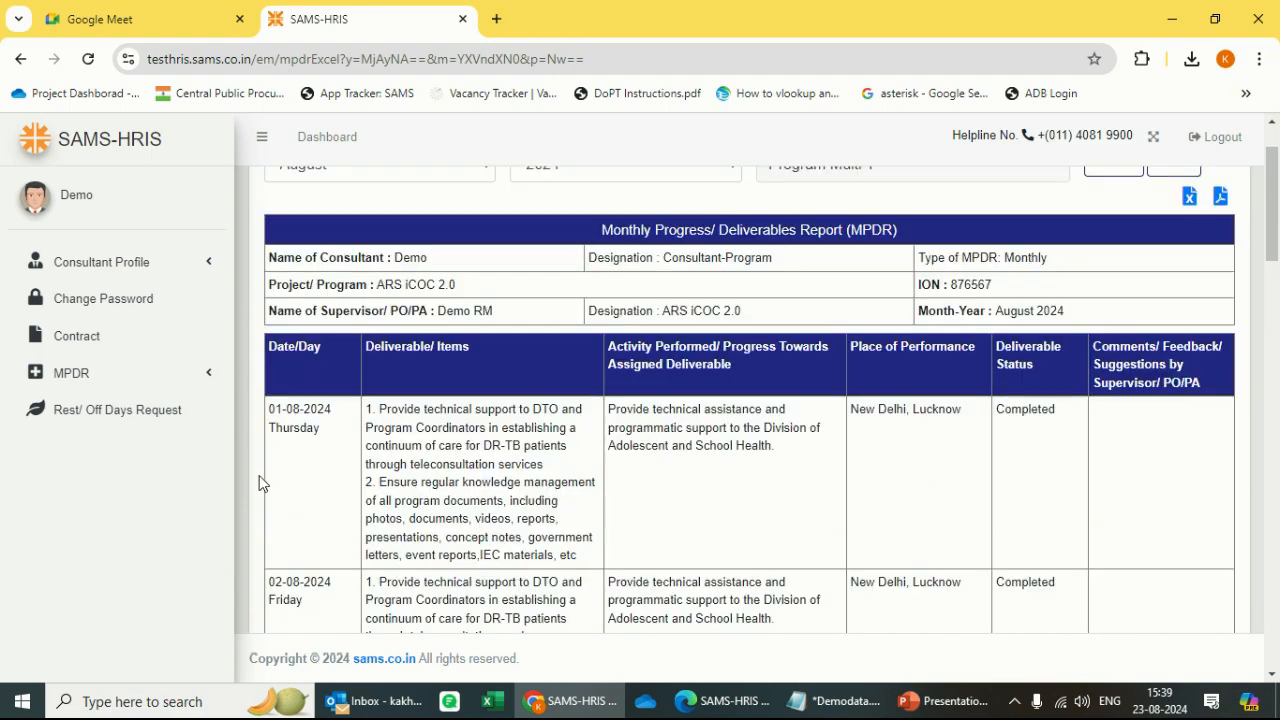
pyautogui.scroll(-6, 320, 508)
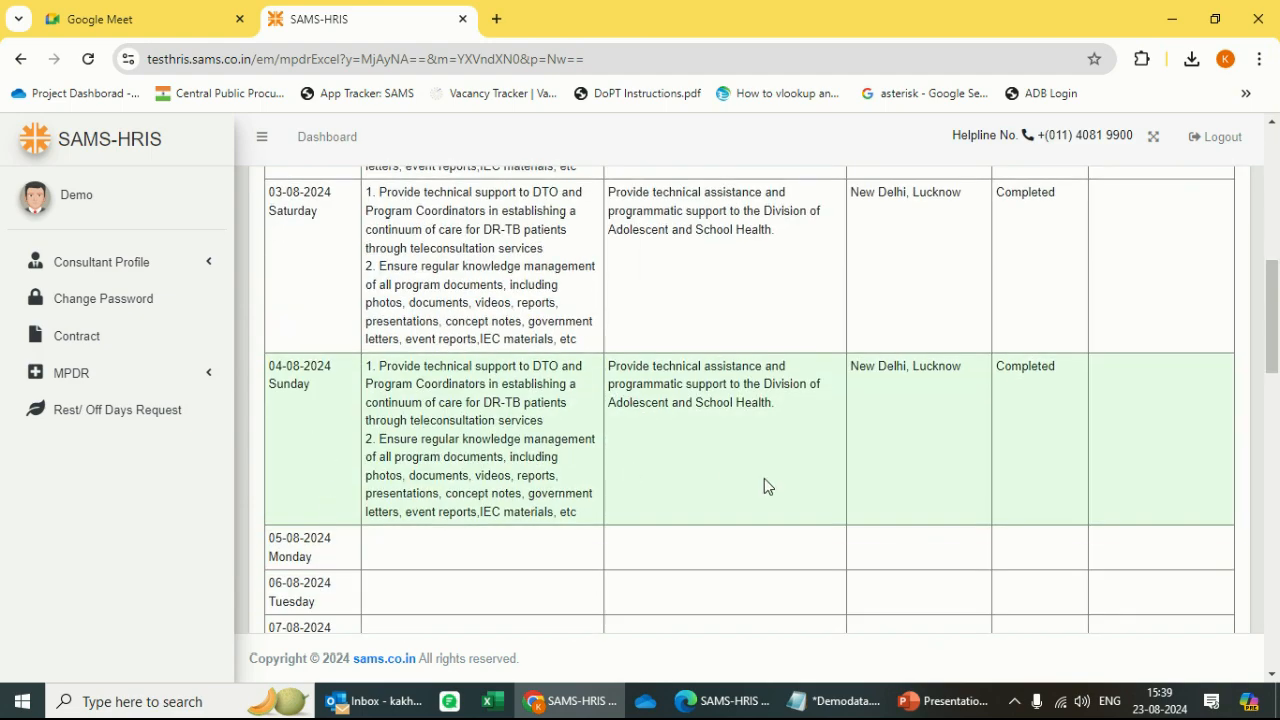
pyautogui.scroll(4, 764, 478)
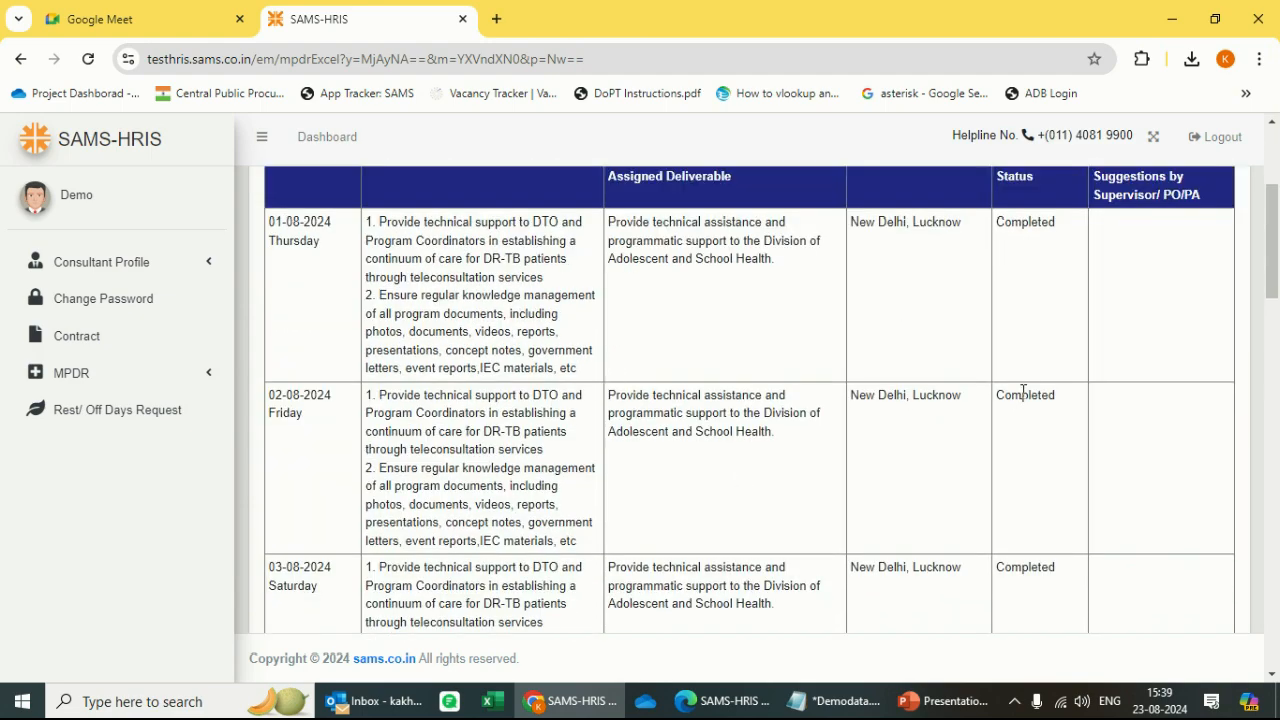
pyautogui.scroll(-9, 762, 410)
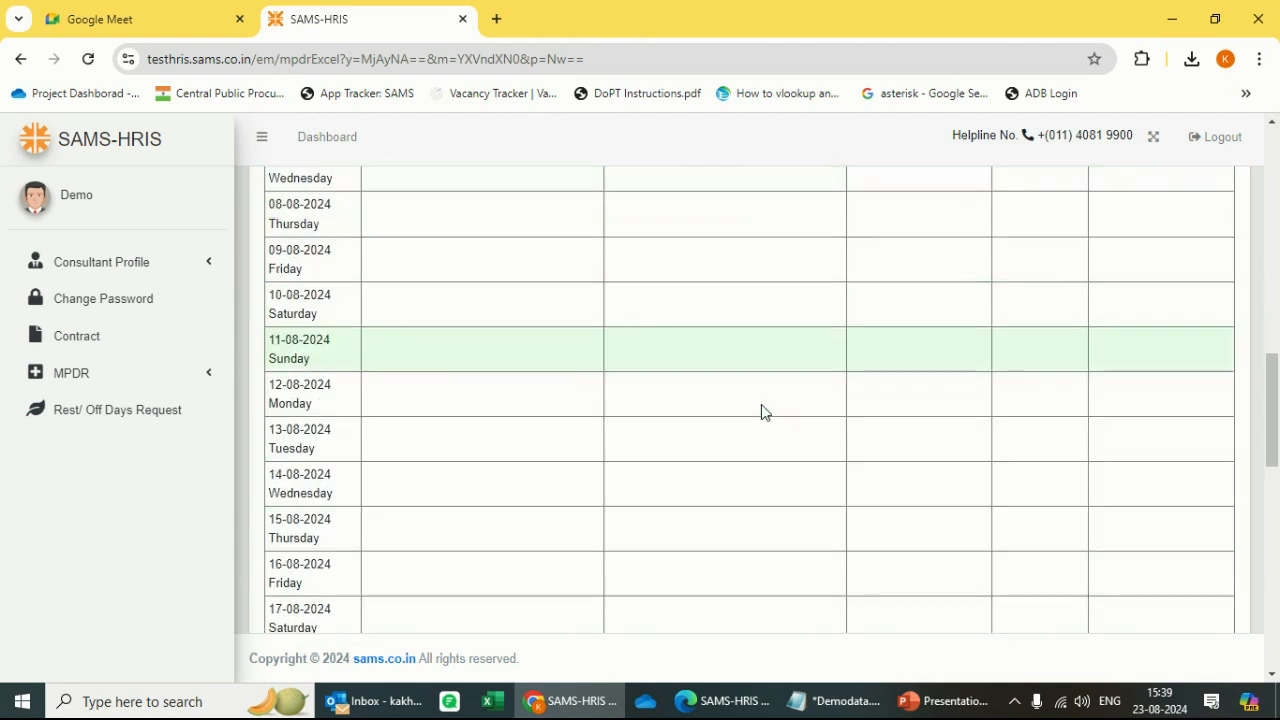
pyautogui.scroll(2, 761, 405)
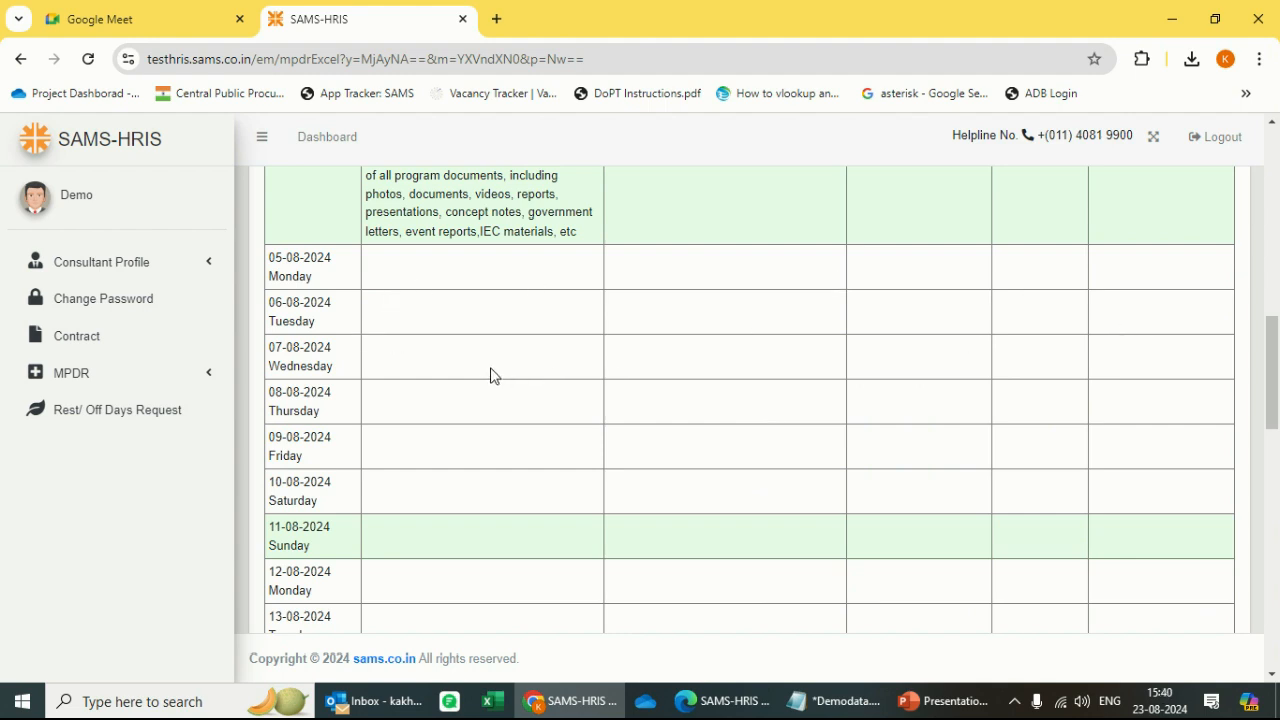
pyautogui.scroll(-3, 493, 378)
pyautogui.scroll(-3, 491, 375)
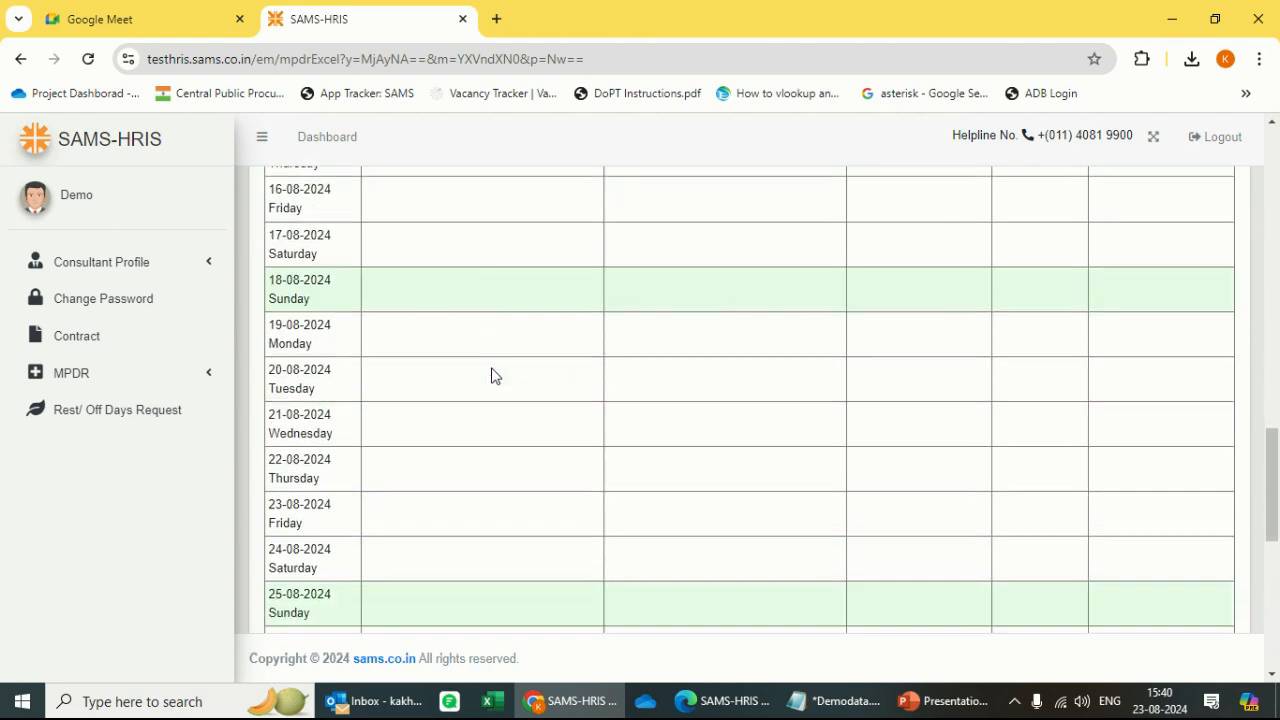
pyautogui.scroll(15, 571, 364)
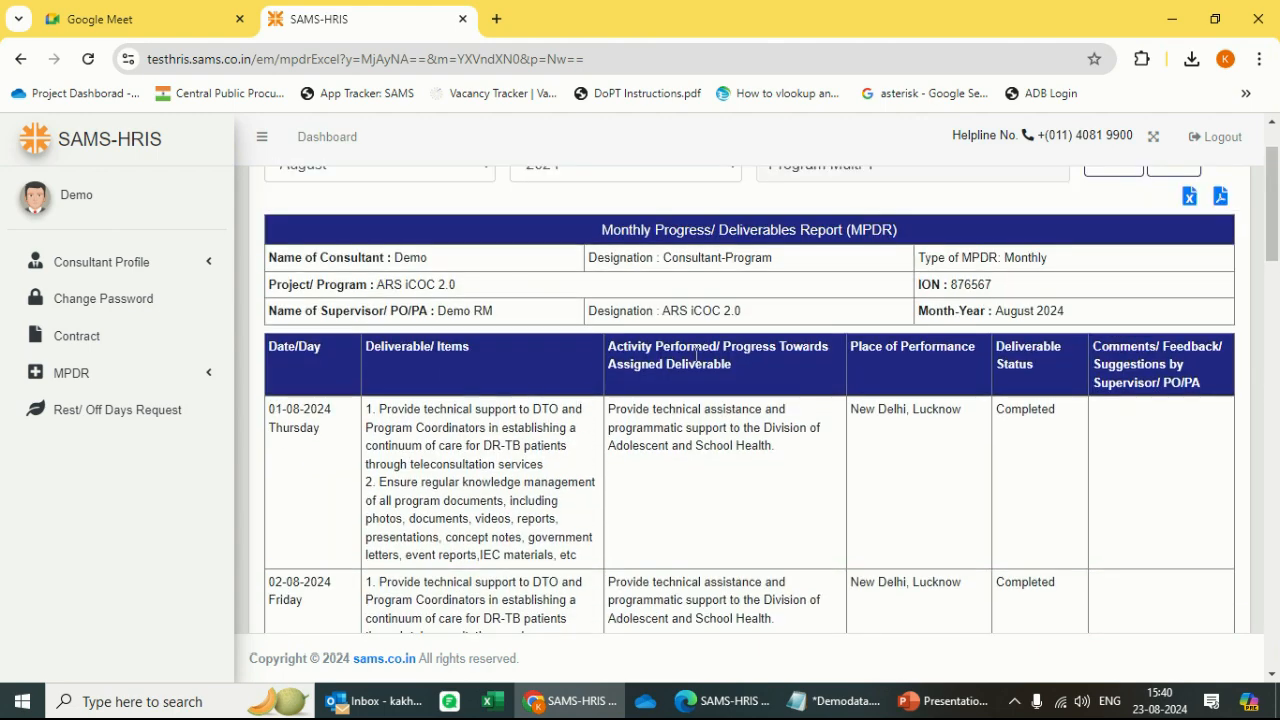
pyautogui.scroll(-5, 720, 360)
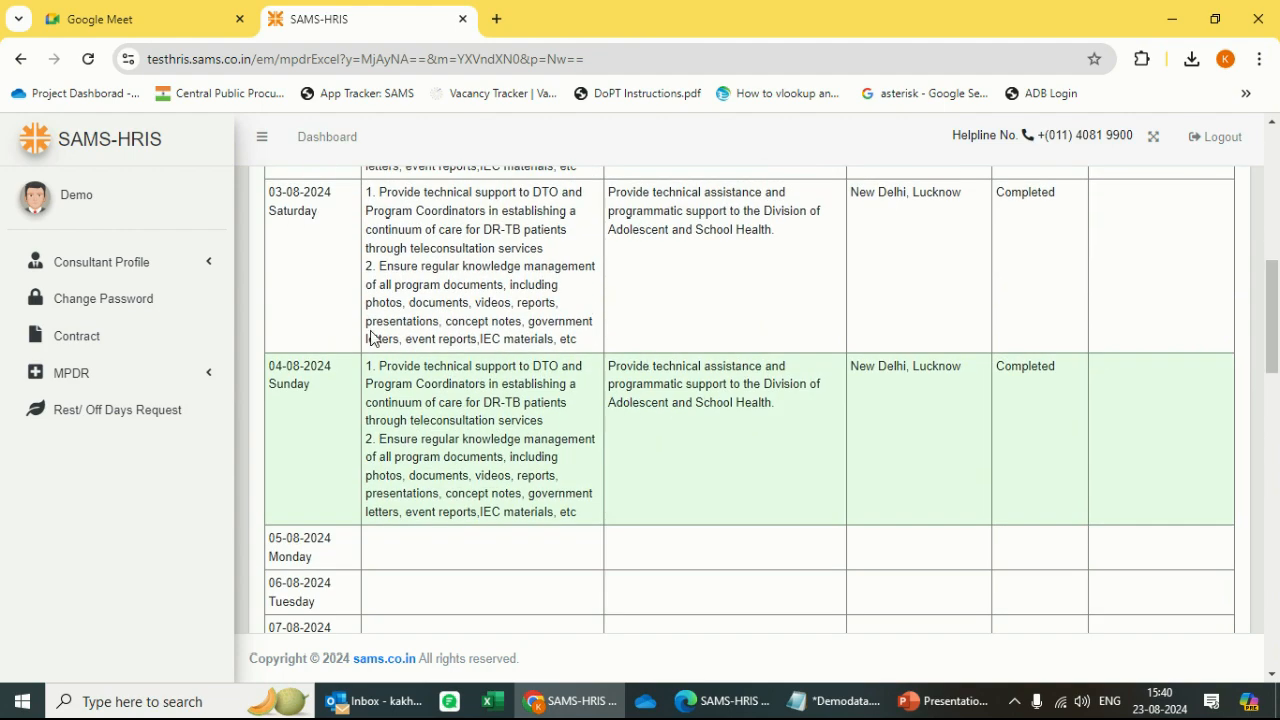
pyautogui.scroll(5, 535, 319)
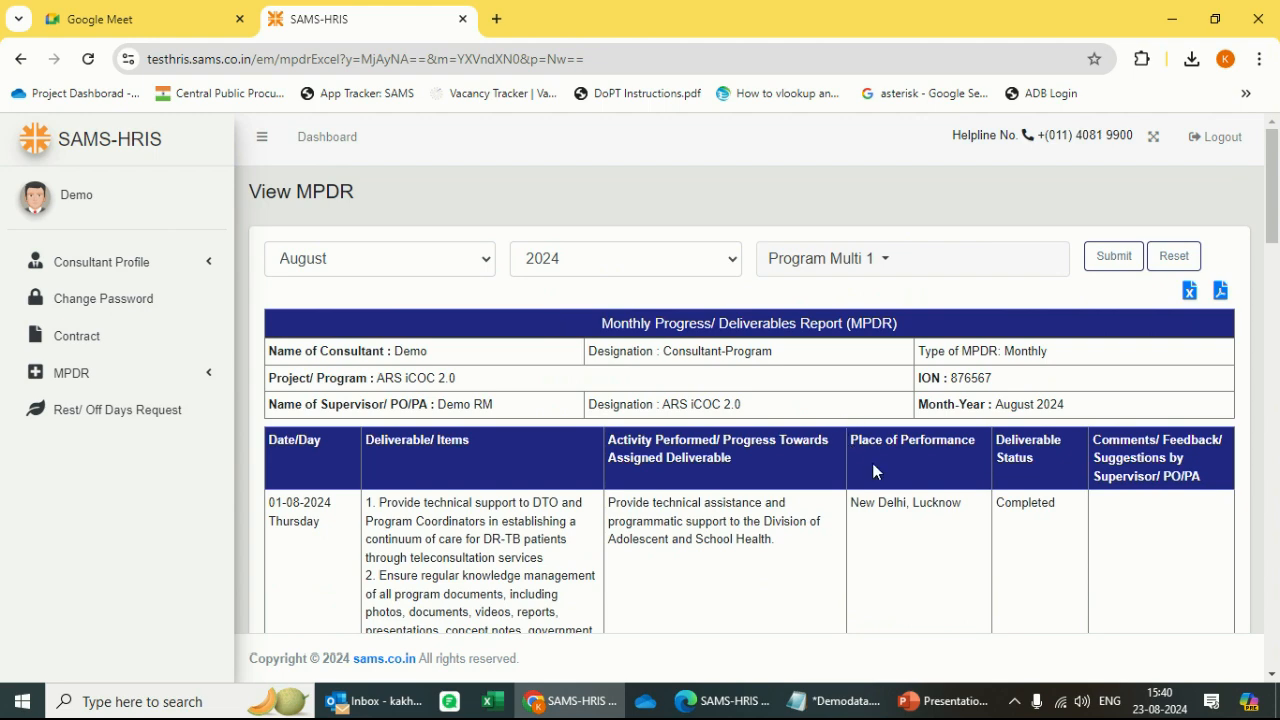
pyautogui.scroll(-4, 871, 441)
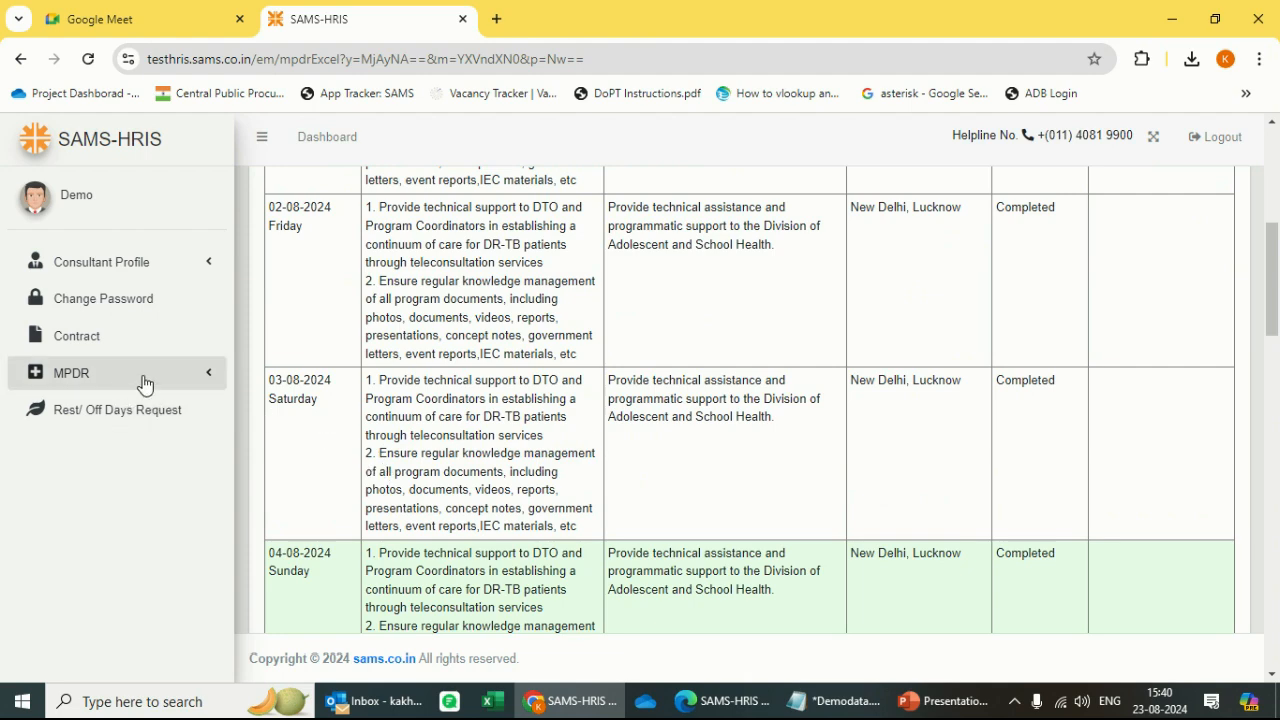
pyautogui.scroll(5, 1006, 453)
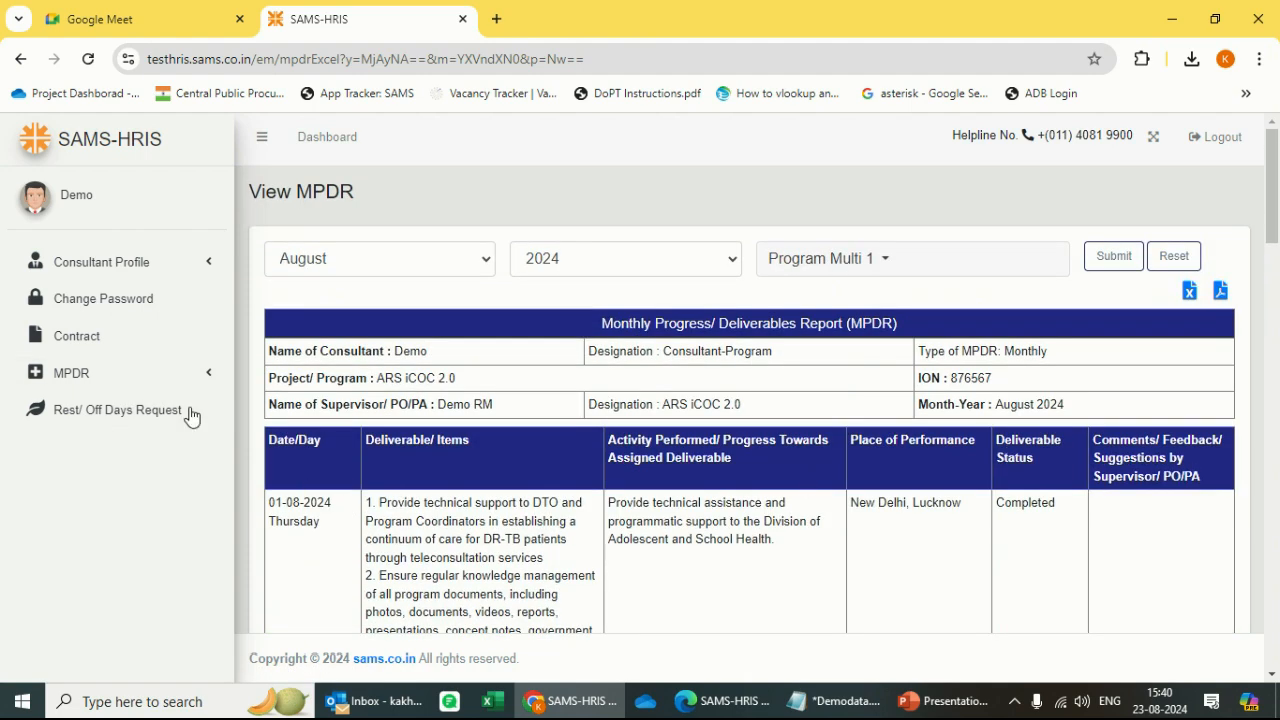
# - Start a new daily MPDR entry from Fill MPDR, with both the from date and the to date set to 03-08-2024
pyautogui.click(128, 385)
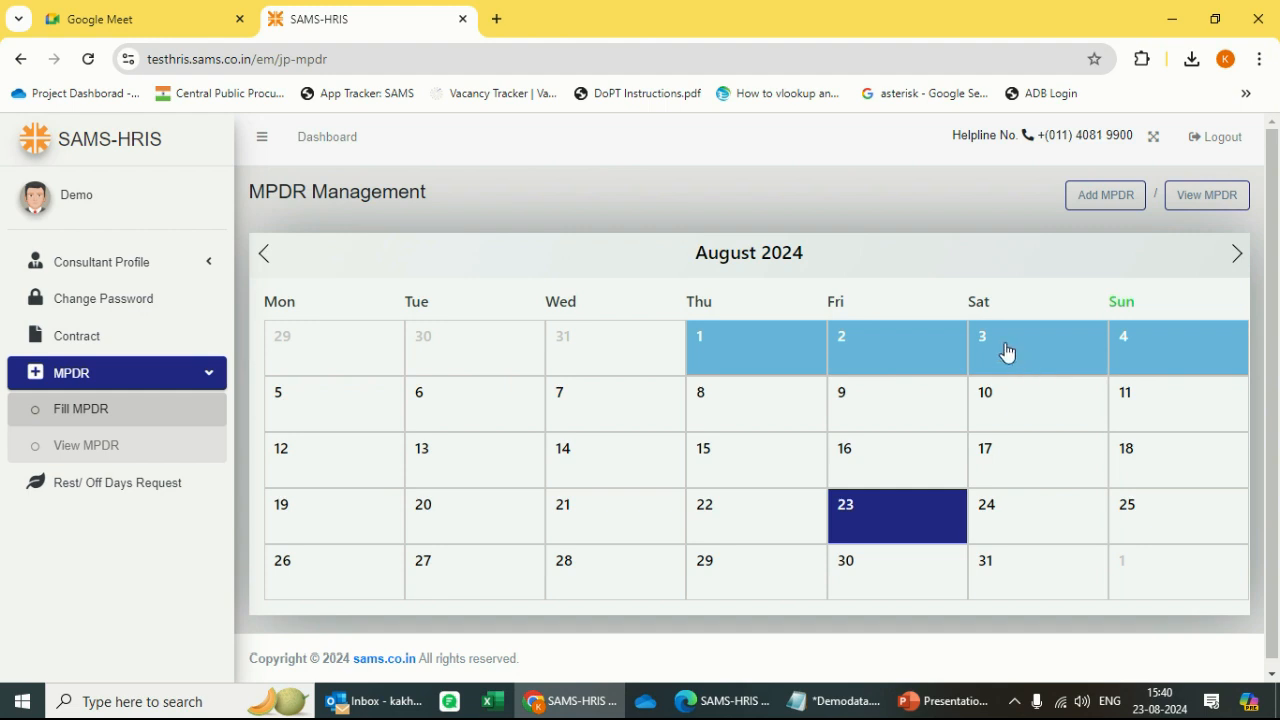
pyautogui.click(1094, 200)
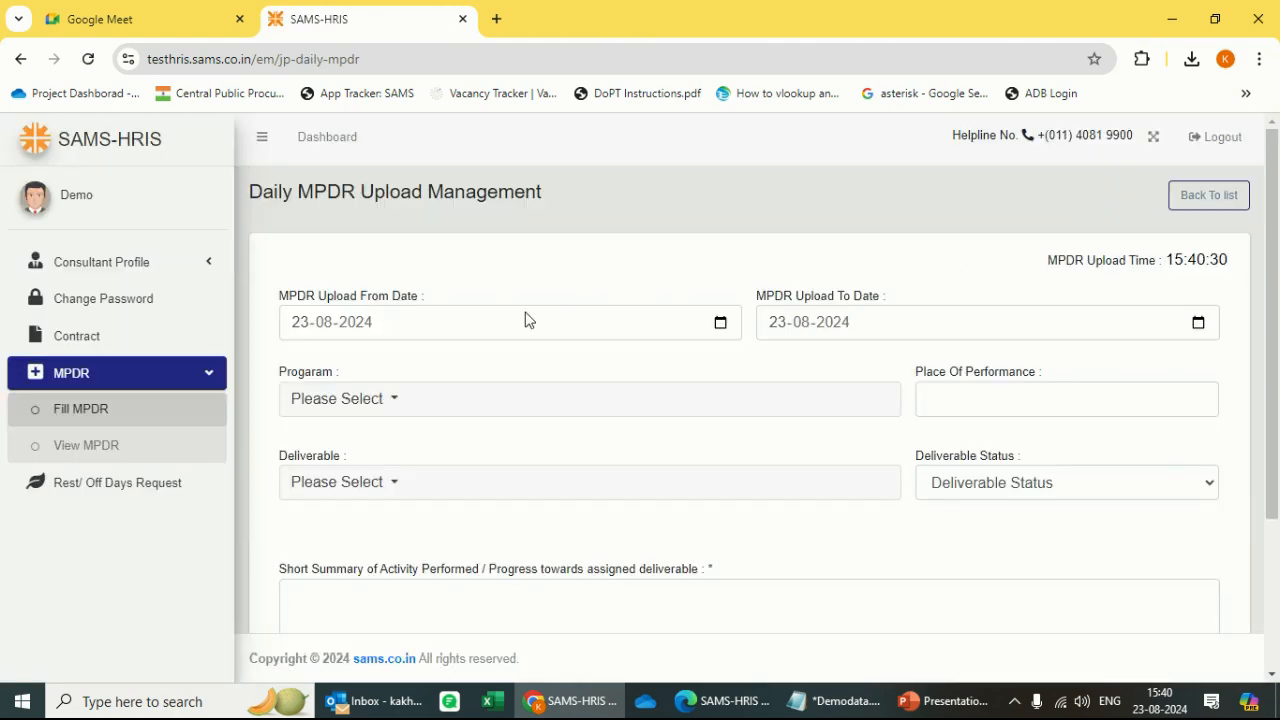
pyautogui.click(526, 321)
pyautogui.click(720, 326)
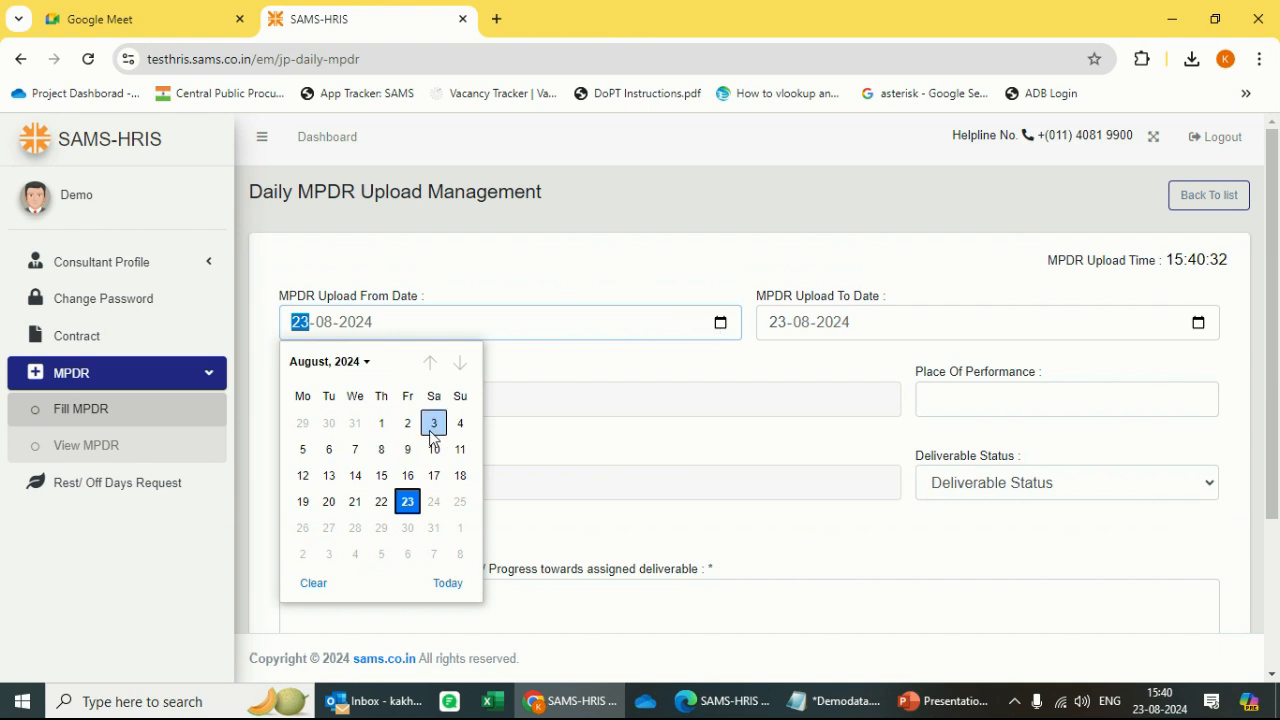
pyautogui.click(636, 400)
pyautogui.write('3')
pyautogui.click(1206, 328)
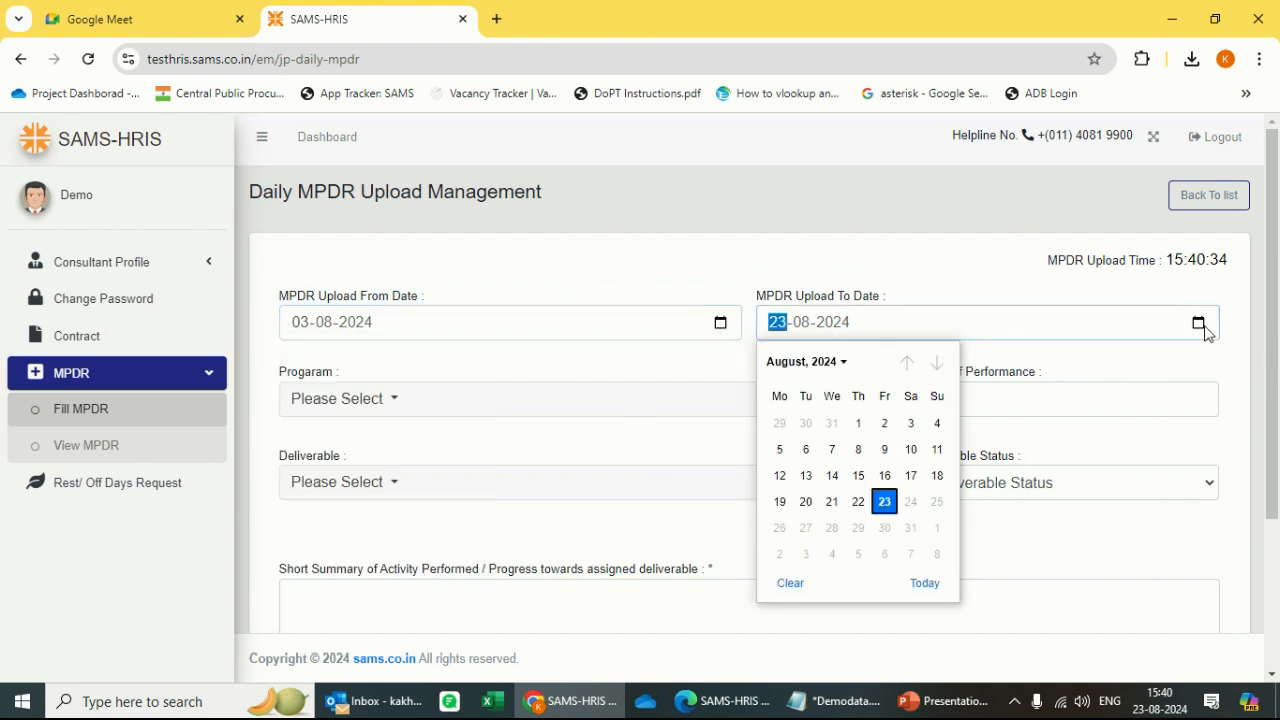
pyautogui.click(910, 425)
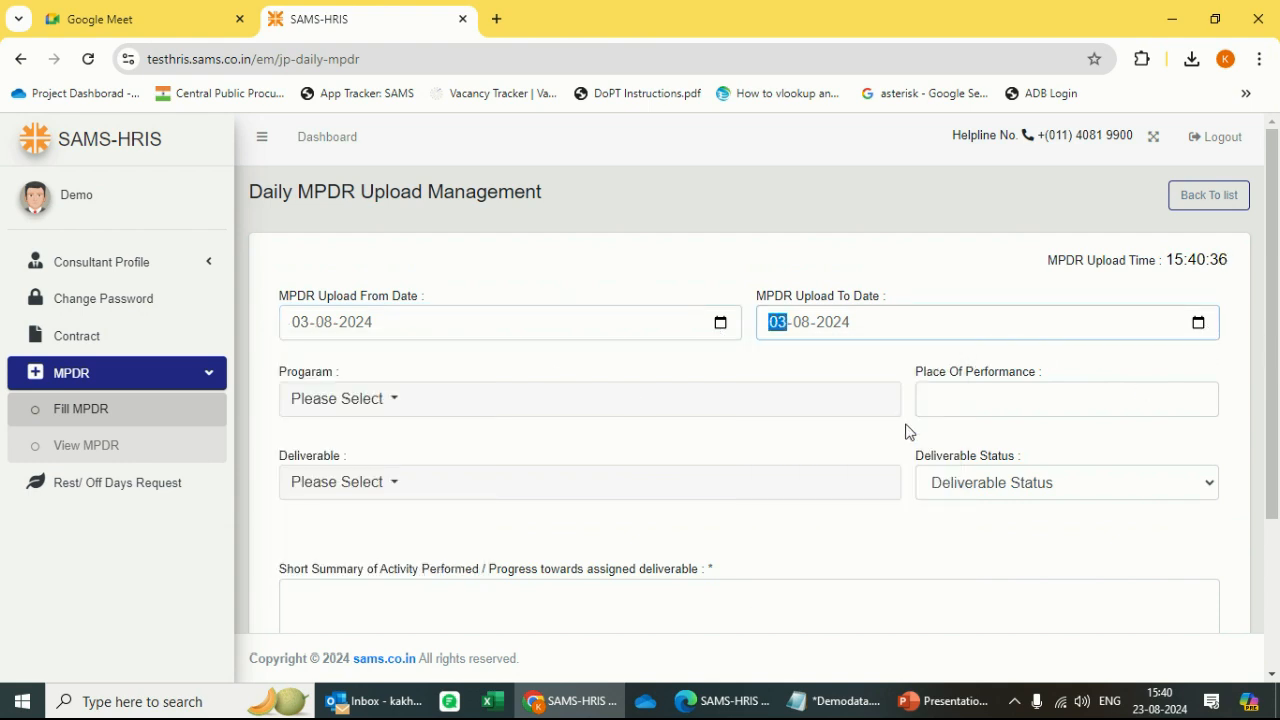
# - Select Program Multi 1 as the program and set the place of performance to New Delhi, Lucknow
pyautogui.click(349, 400)
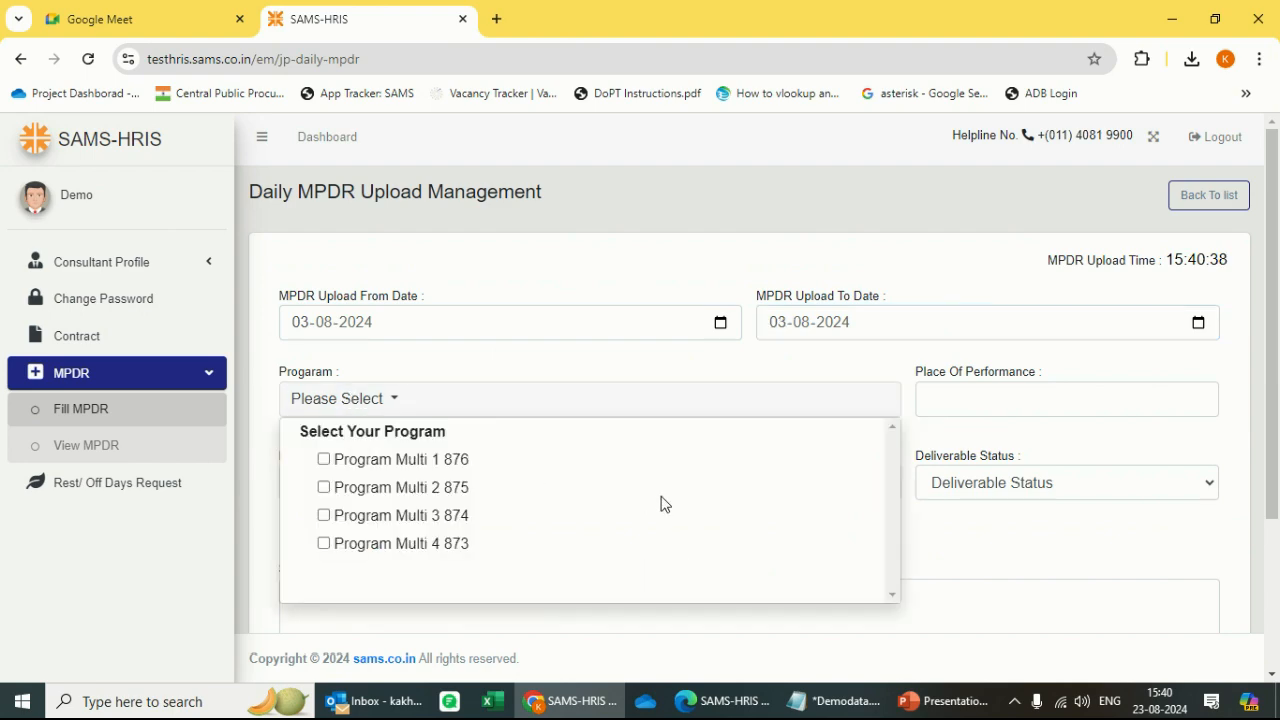
pyautogui.click(428, 462)
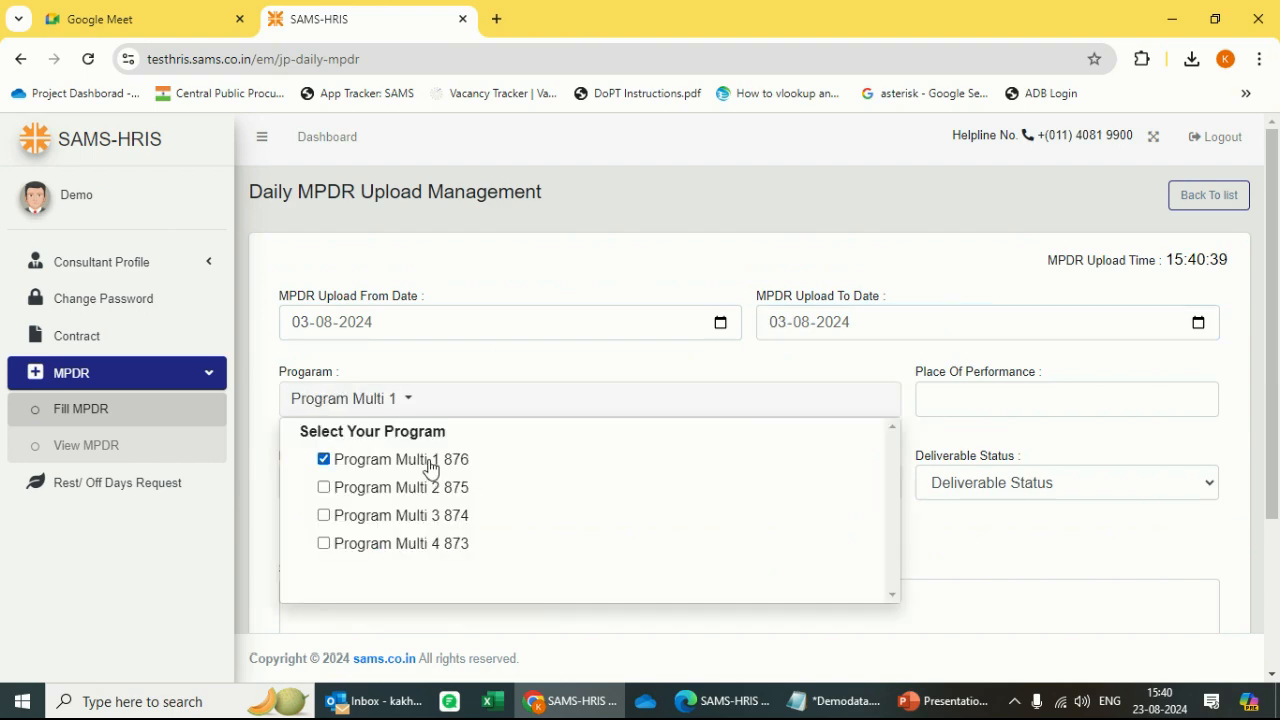
pyautogui.click(1023, 400)
pyautogui.click(1080, 452)
# - Select the first knowledge management deliverable and set the deliverable status to On Going
pyautogui.click(656, 505)
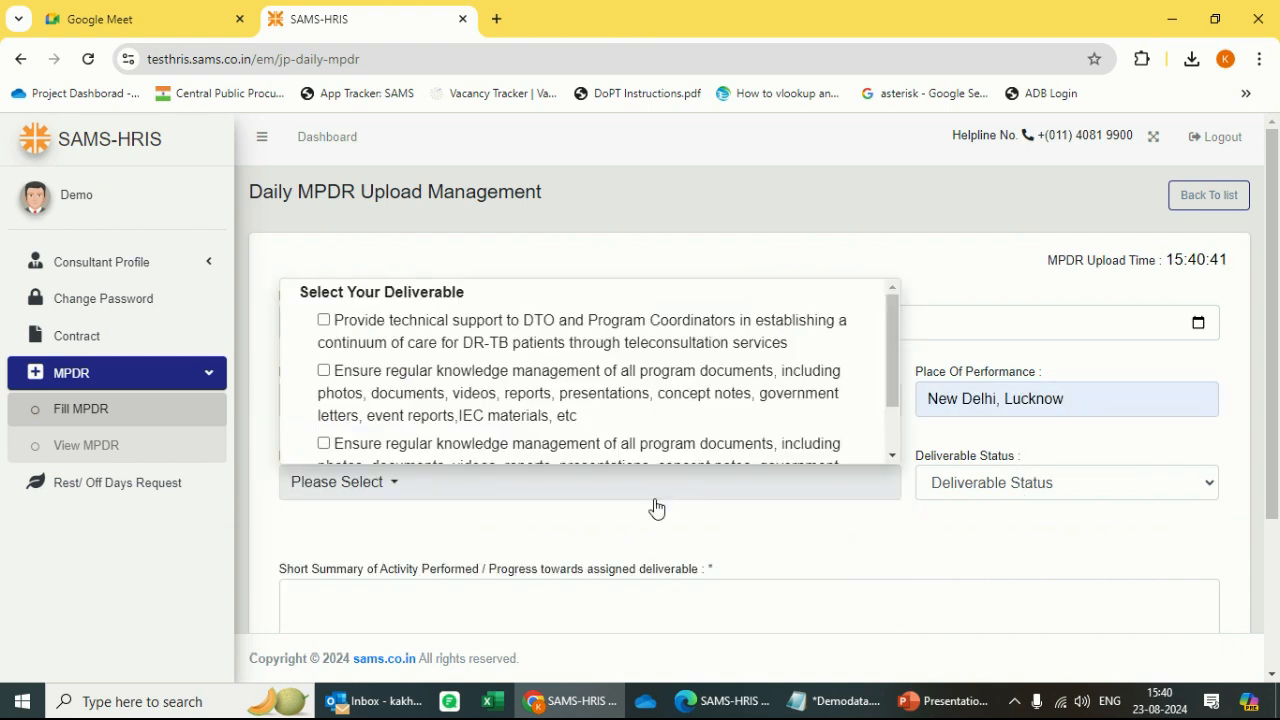
pyautogui.click(400, 391)
pyautogui.click(1025, 497)
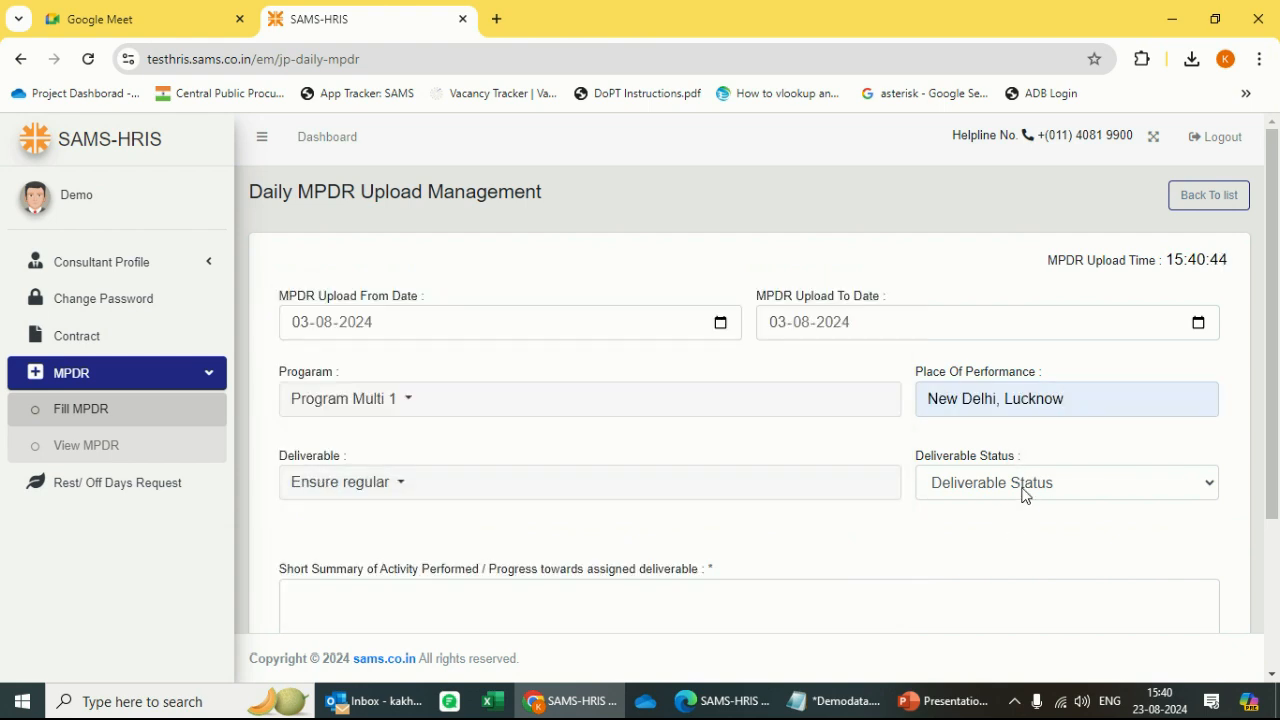
pyautogui.click(1020, 483)
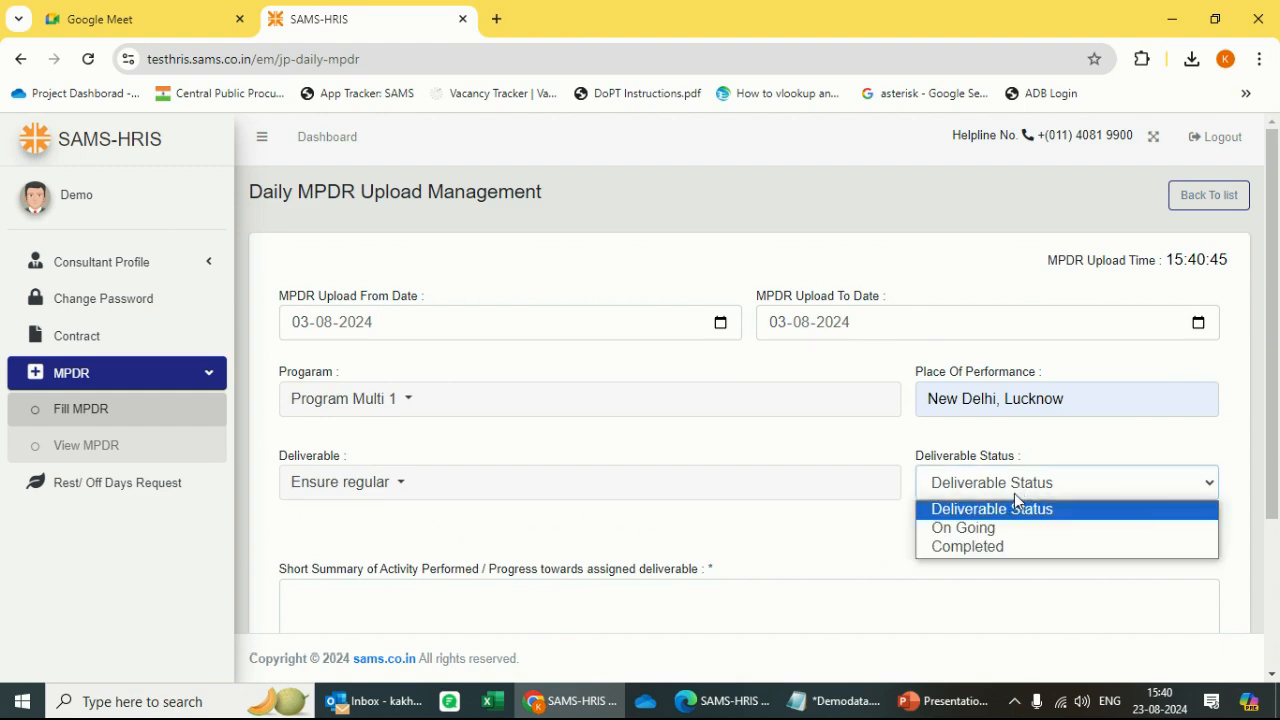
pyautogui.click(970, 531)
# - Enter "Sample Text" as the short summary of activity performed and save the MPDR entry
pyautogui.scroll(-1, 692, 422)
pyautogui.scroll(-1, 692, 422)
pyautogui.click(707, 411)
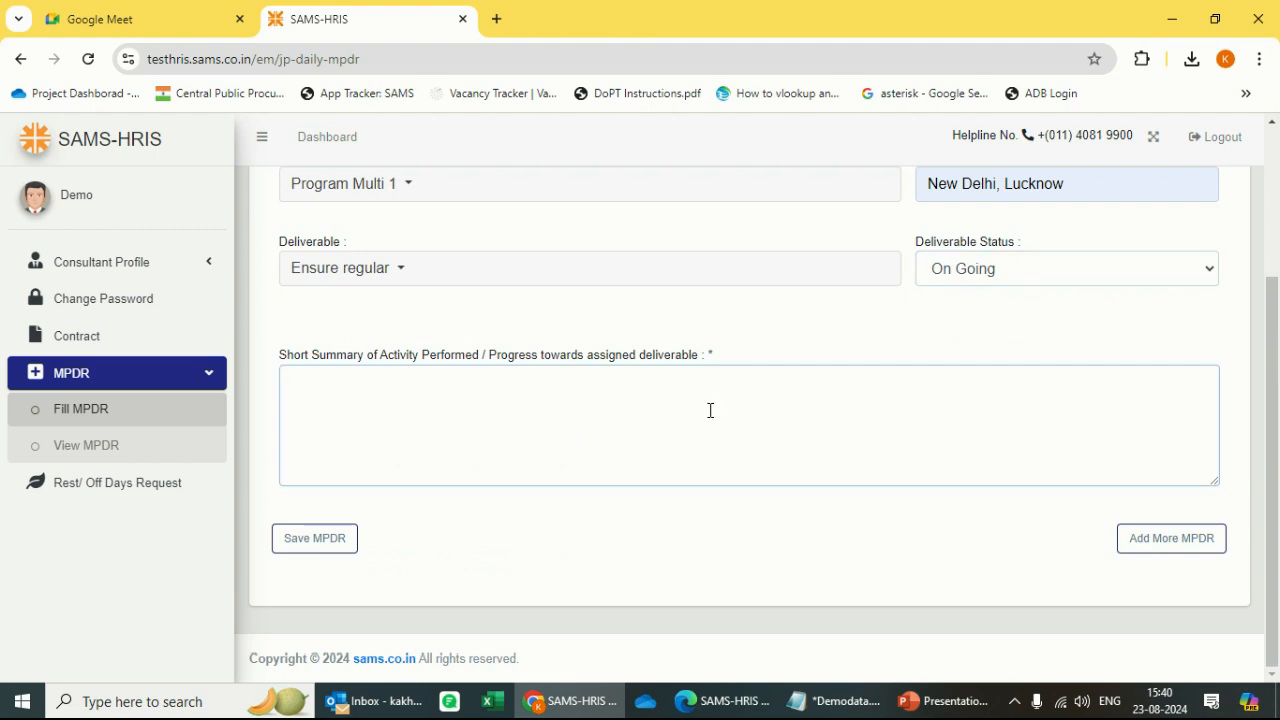
pyautogui.write('Sample Text')
pyautogui.click(290, 547)
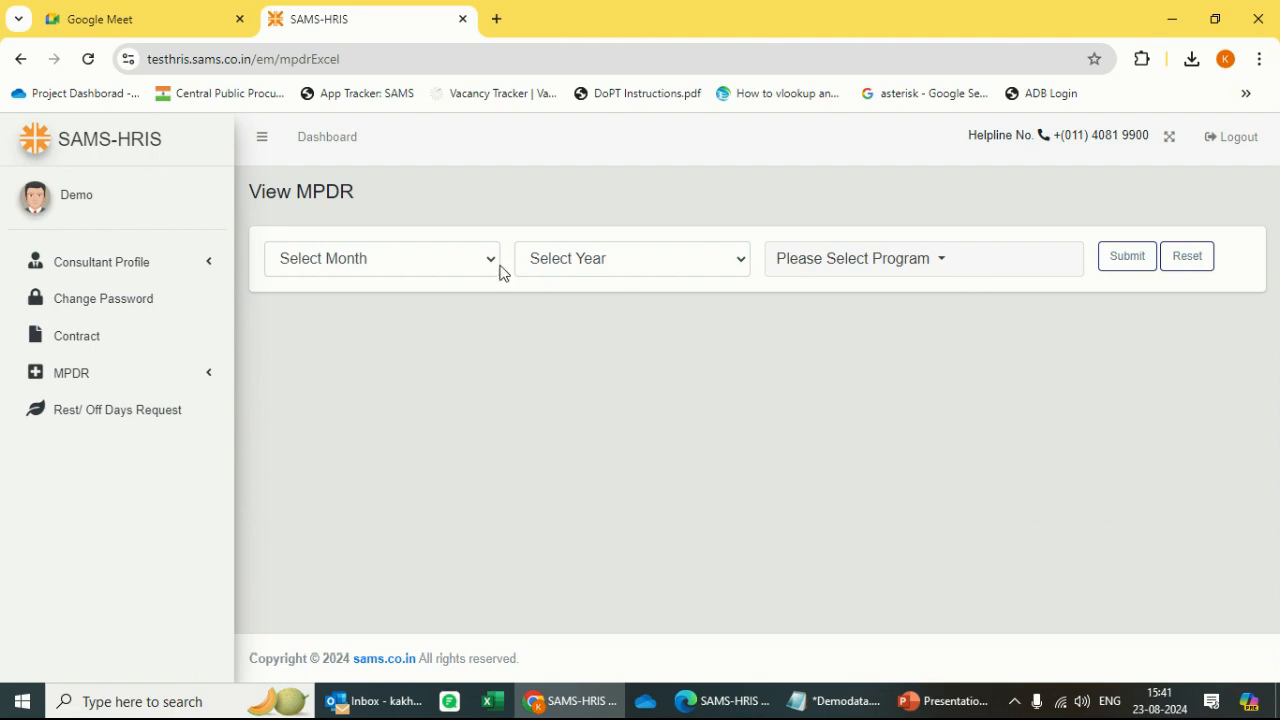
# - Display the August 2024 MPDR for Program Multi 1 again and check the updated 3 August row
pyautogui.click(500, 267)
pyautogui.click(340, 446)
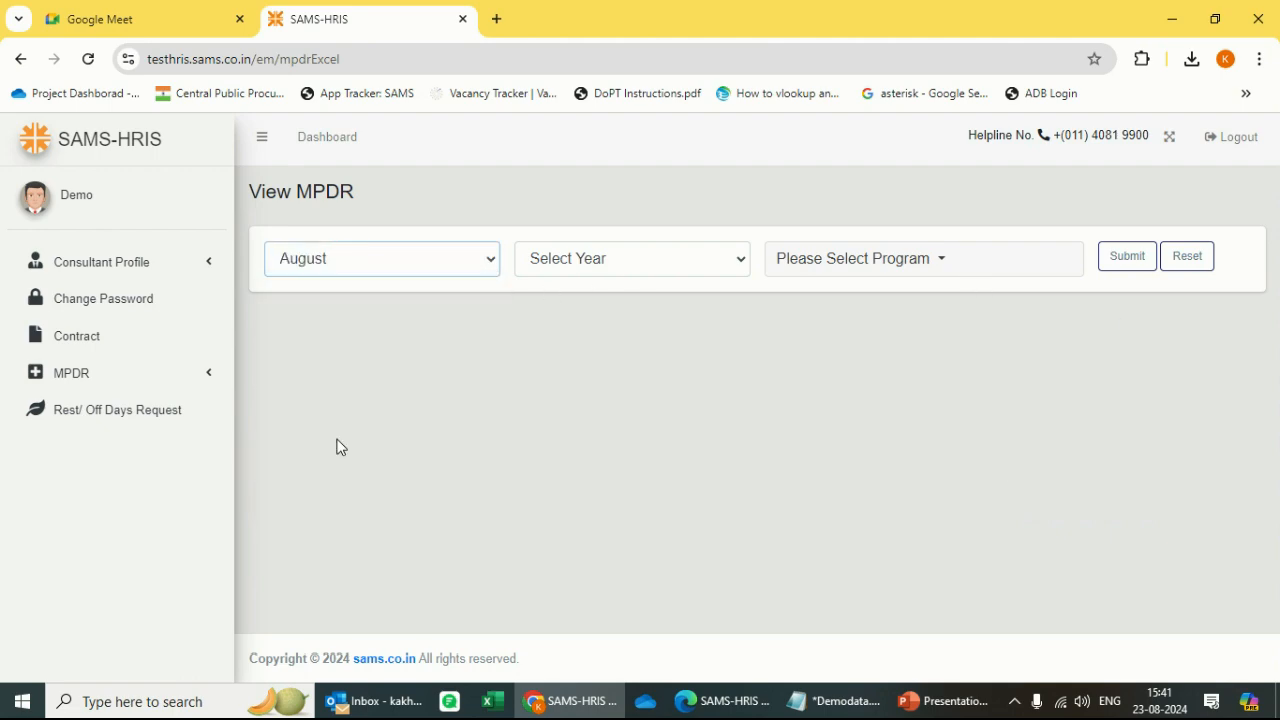
pyautogui.click(597, 265)
pyautogui.click(571, 304)
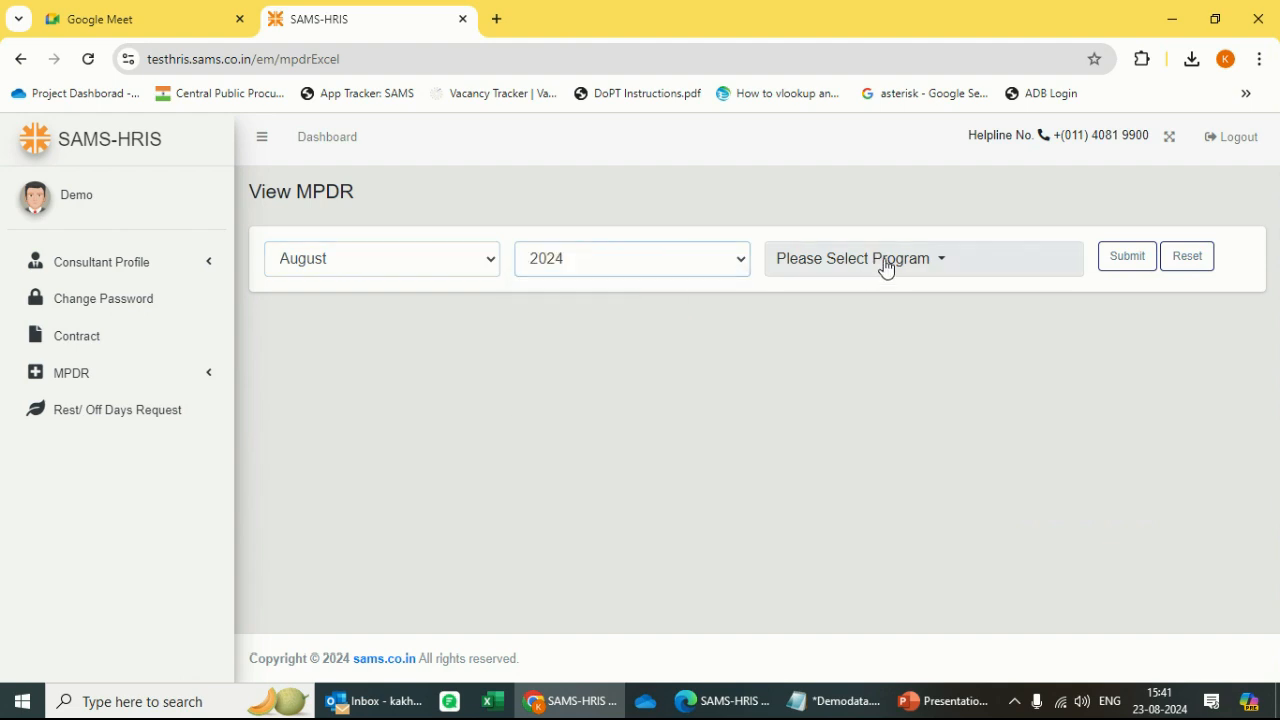
pyautogui.click(886, 262)
pyautogui.click(866, 319)
pyautogui.click(1152, 265)
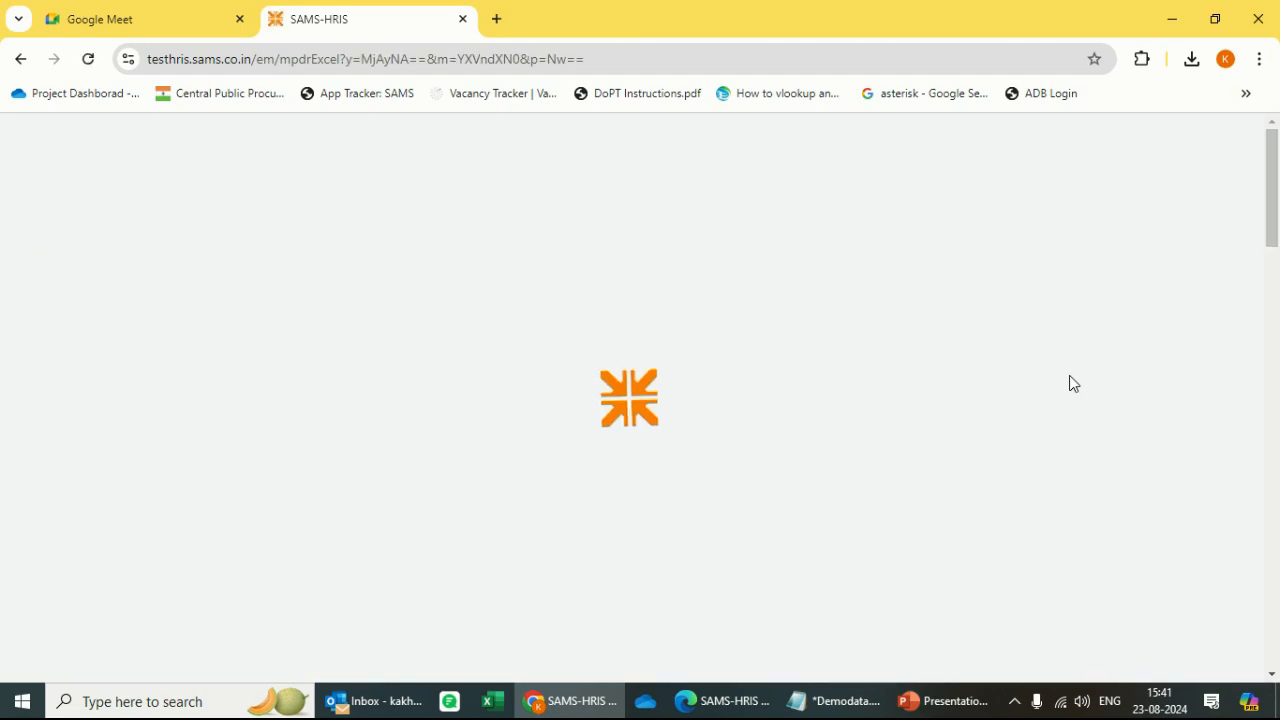
pyautogui.scroll(-2, 1062, 390)
pyautogui.scroll(-4, 1062, 390)
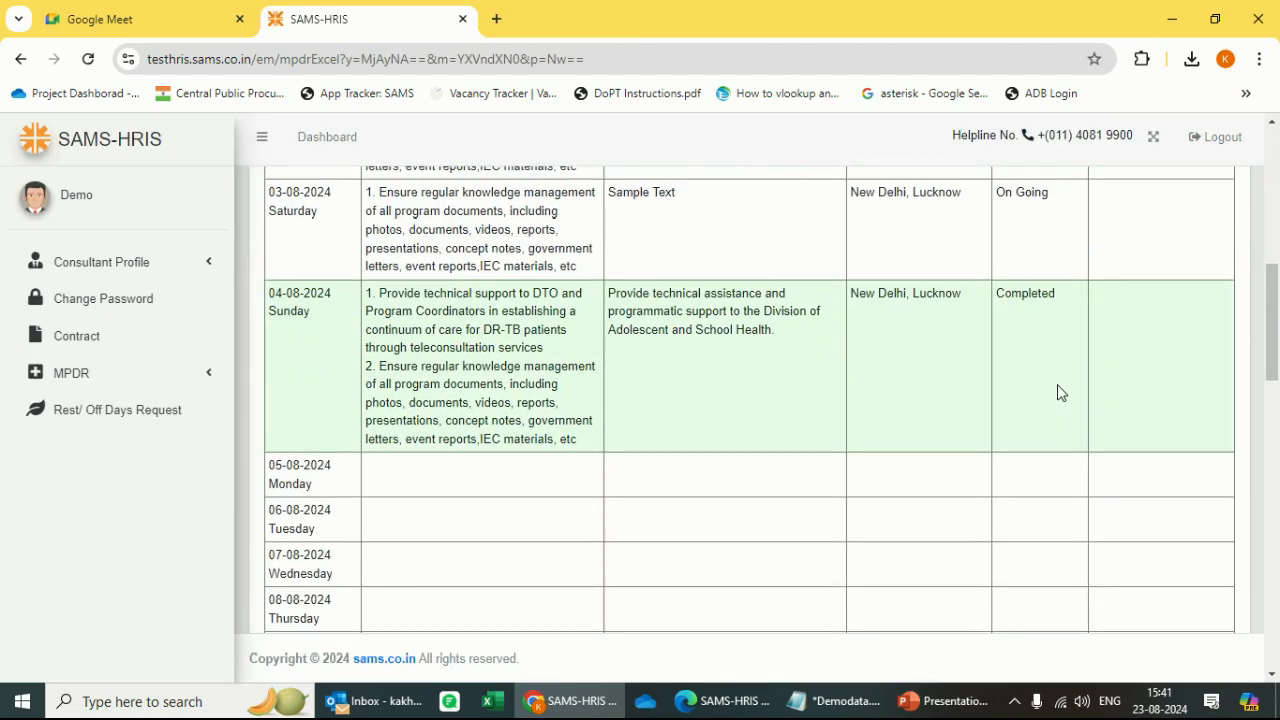
pyautogui.scroll(2, 1062, 390)
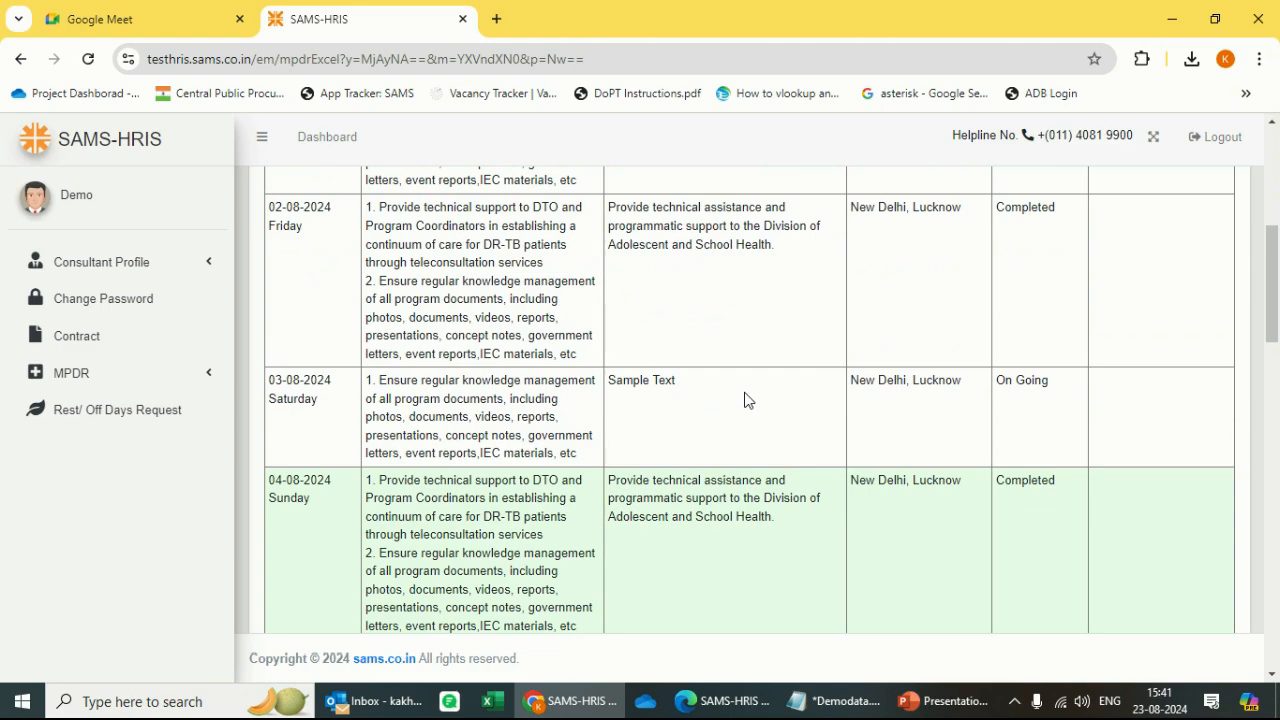
pyautogui.scroll(5, 749, 397)
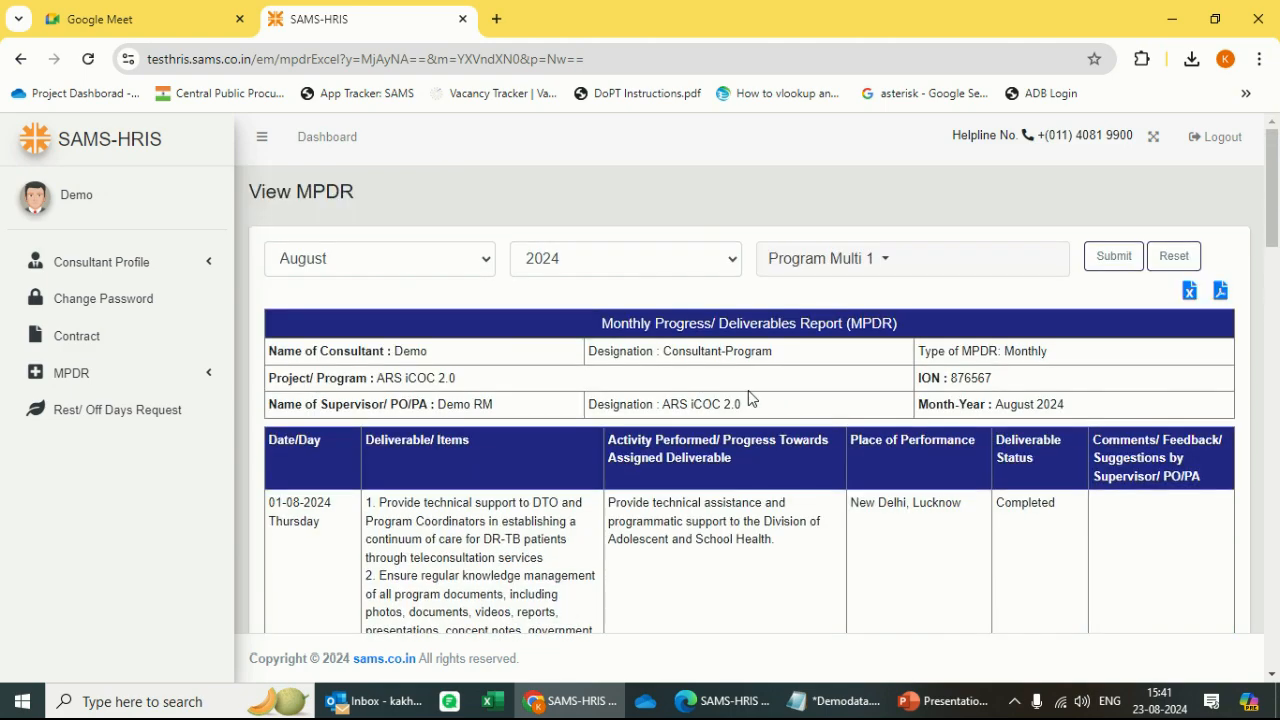
# - Review the August 2024 MPDR for Program Multi 1 from the daily rows down to the consultant signature section
pyautogui.scroll(-2, 748, 397)
pyautogui.scroll(-2, 748, 397)
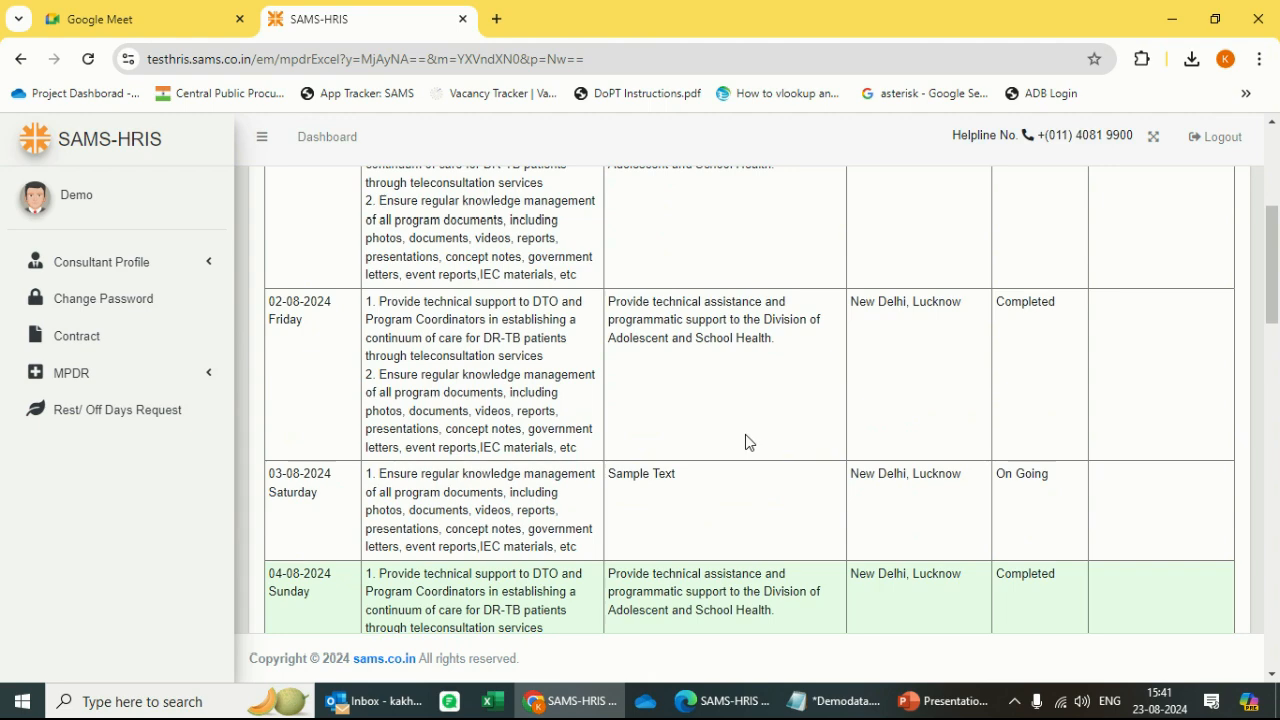
pyautogui.scroll(-10, 745, 435)
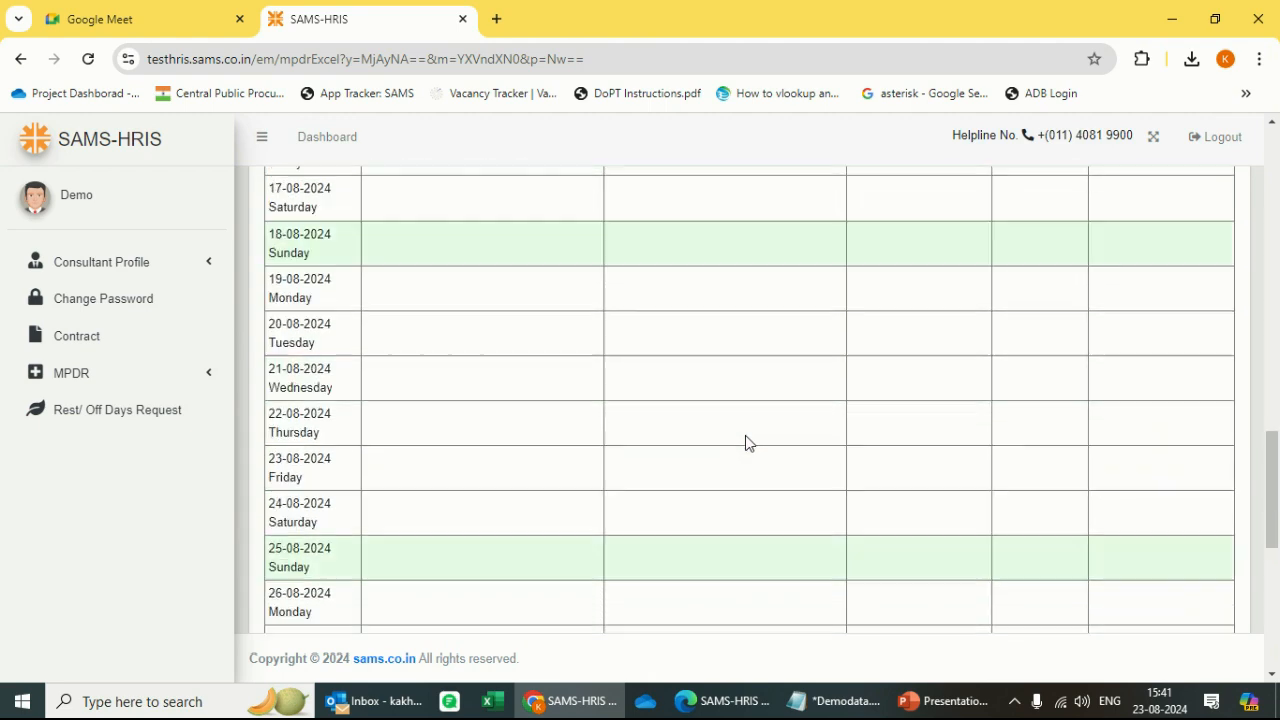
pyautogui.scroll(-3, 745, 440)
pyautogui.middleClick(751, 433)
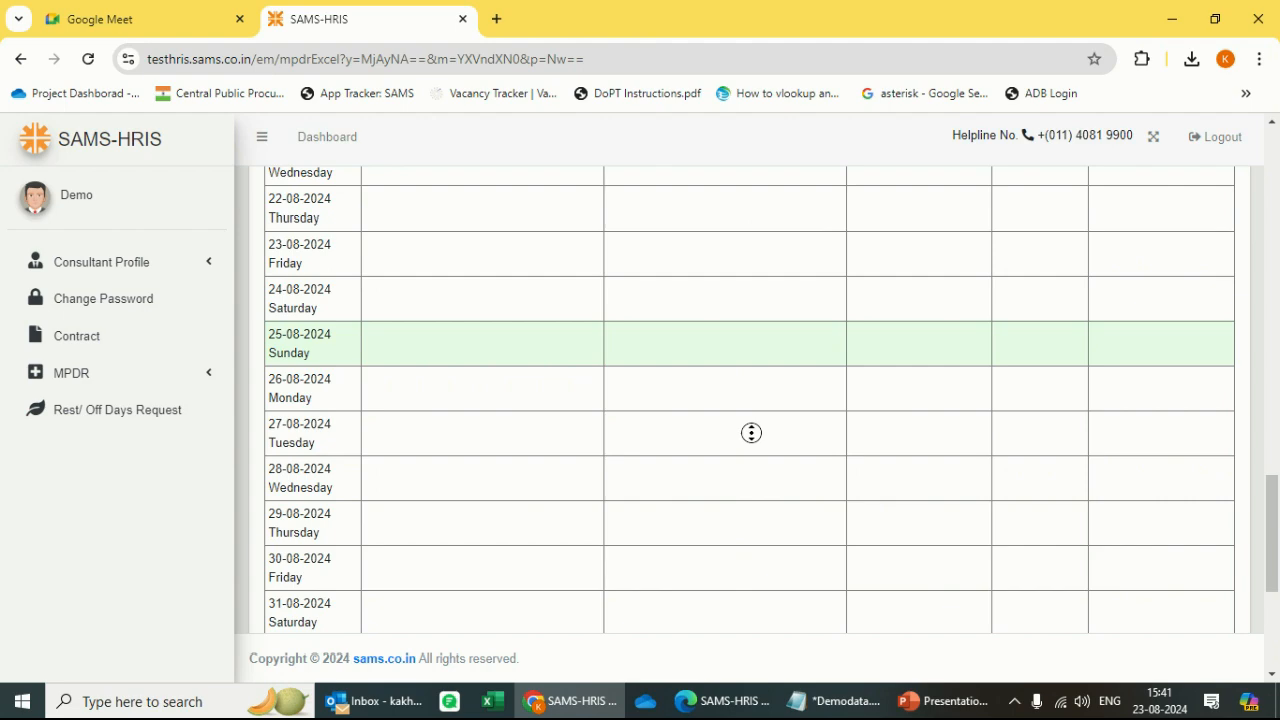
pyautogui.scroll(3, 560, 343)
pyautogui.scroll(-7, 749, 403)
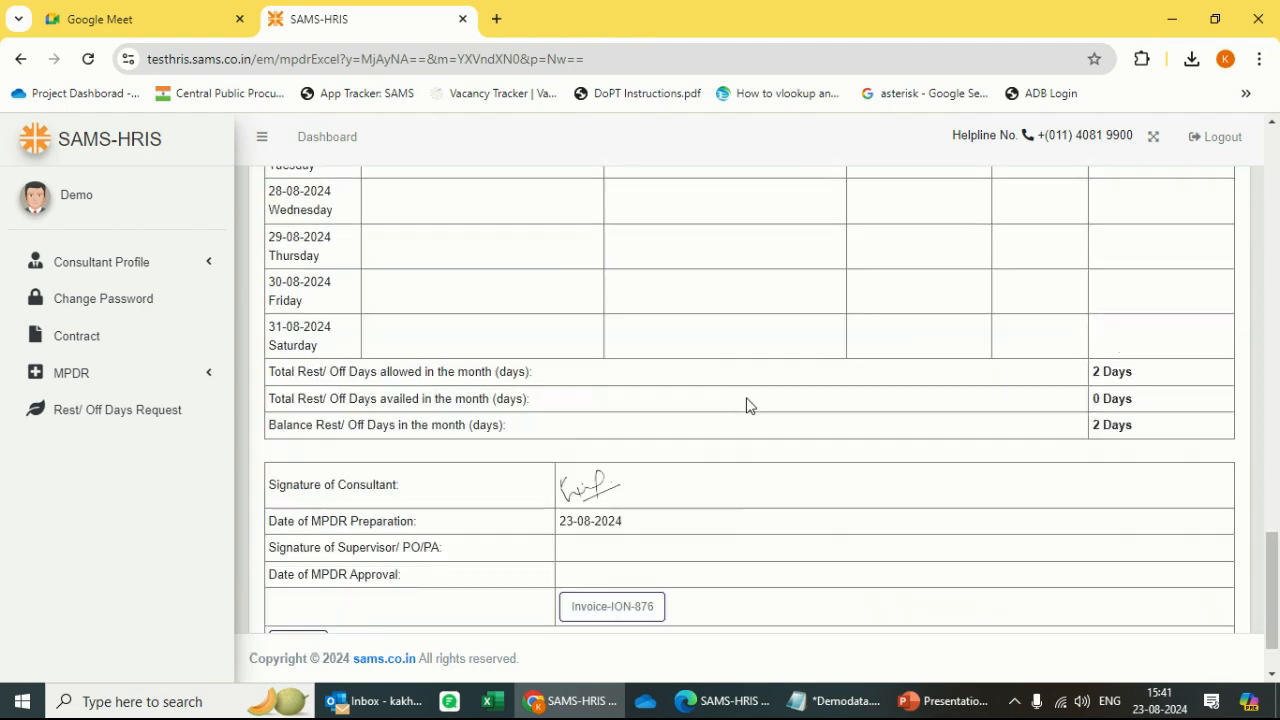
pyautogui.scroll(2, 750, 405)
pyautogui.click(112, 386)
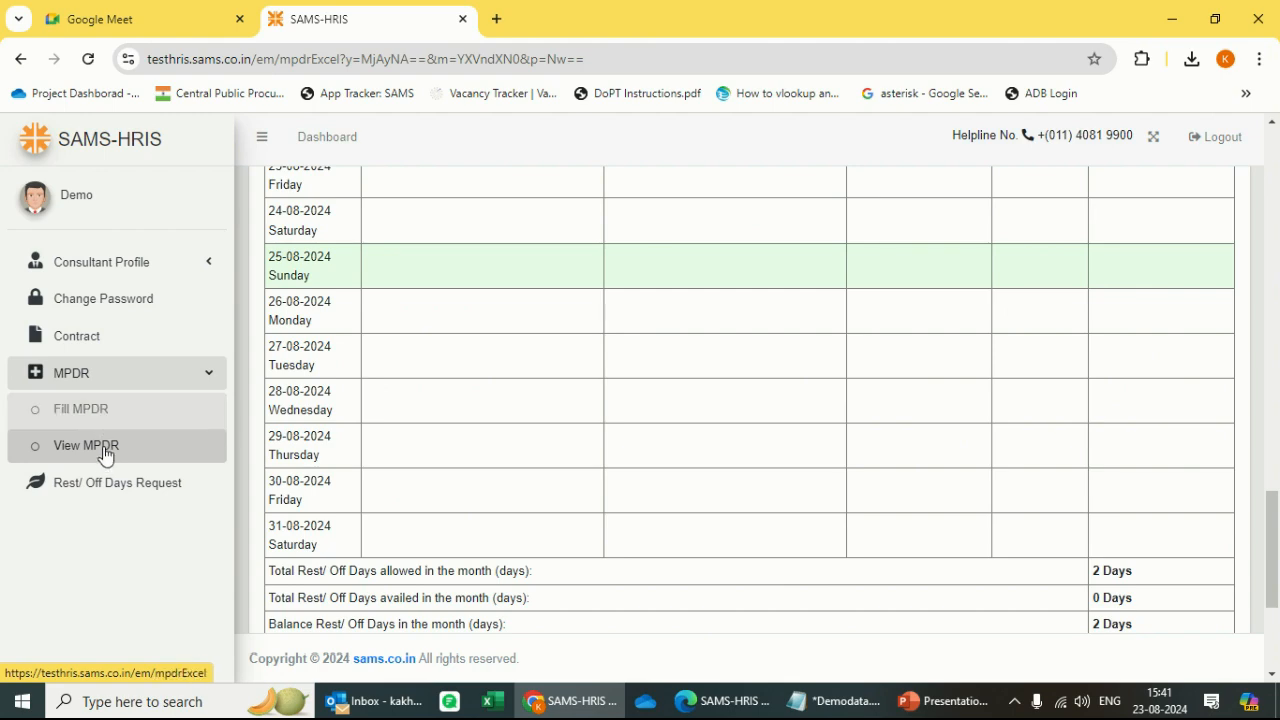
pyautogui.scroll(-3, 727, 444)
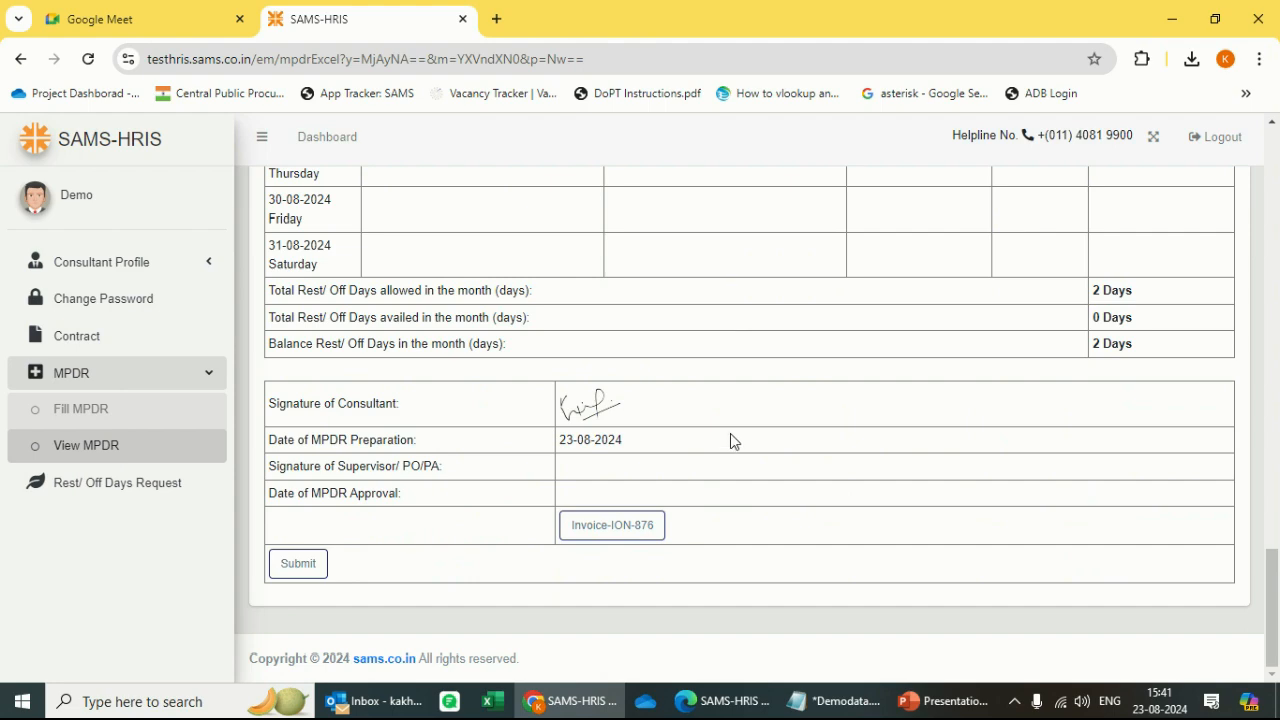
pyautogui.scroll(15, 740, 433)
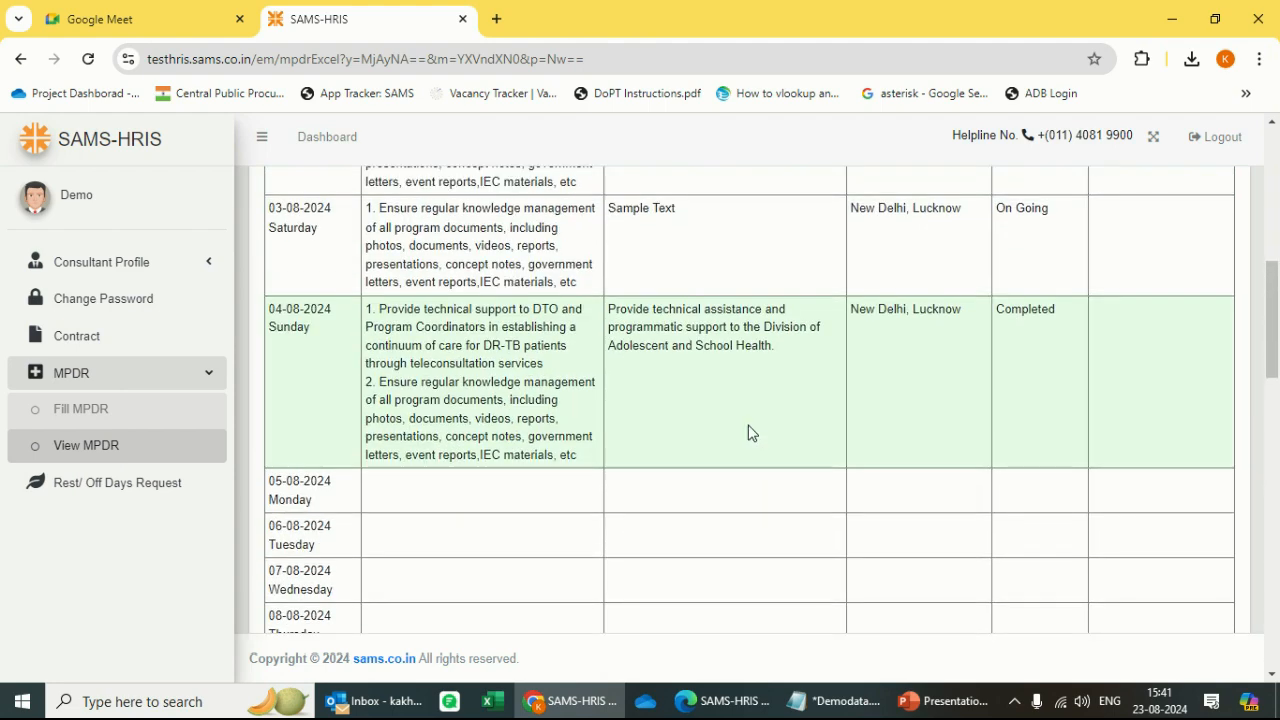
# - Examine the allowed, availed and balance rest/off days summary below the daily rows, and return to the report header
pyautogui.scroll(-3, 751, 432)
pyautogui.scroll(-11, 709, 290)
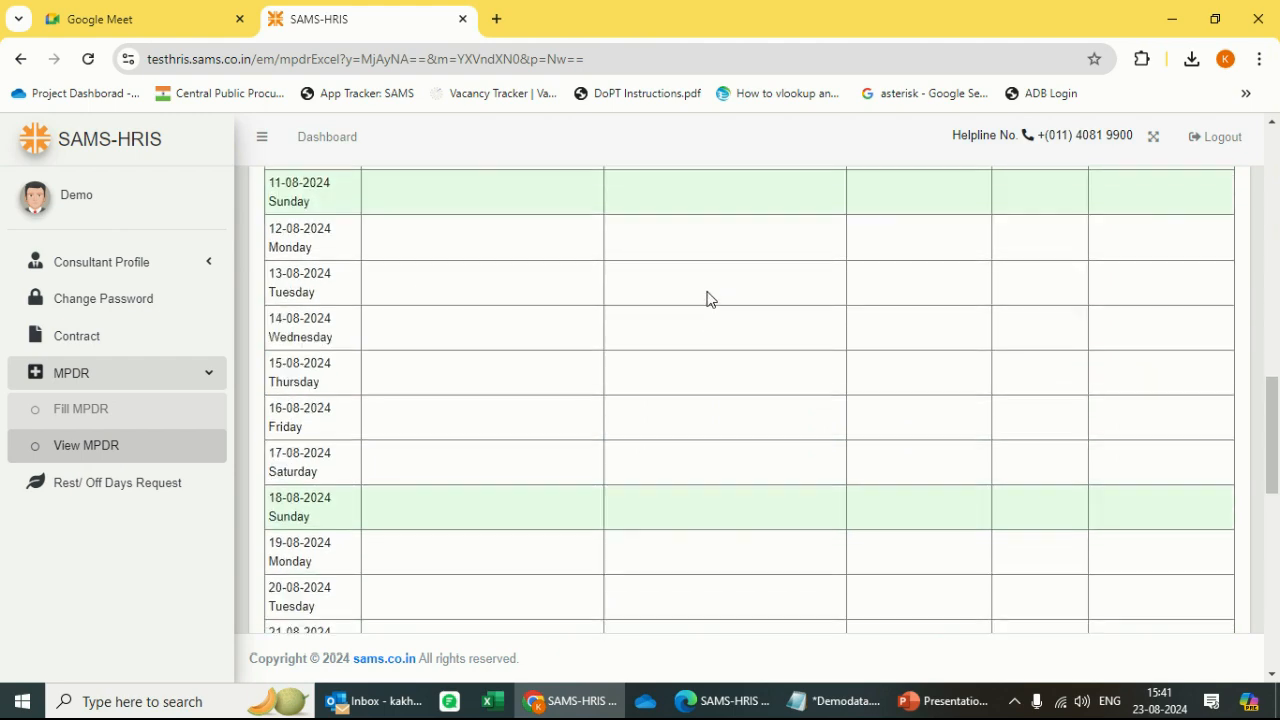
pyautogui.scroll(3, 700, 360)
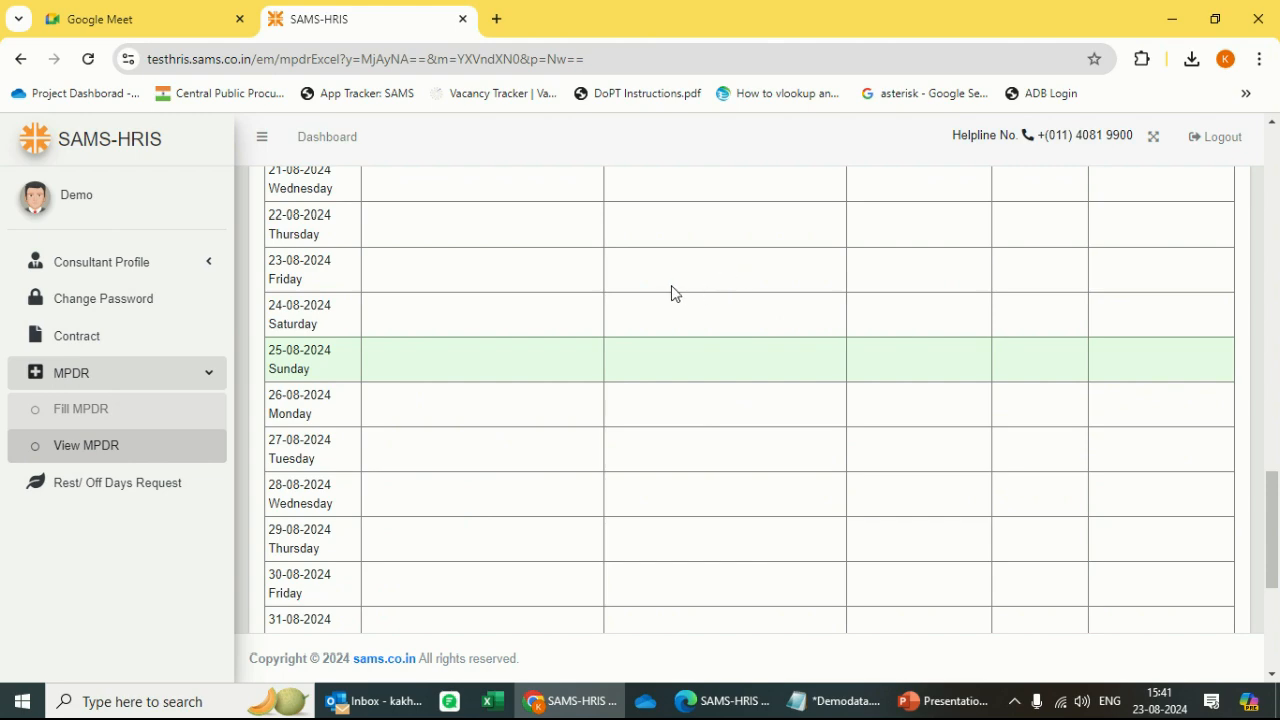
pyautogui.scroll(-4, 723, 286)
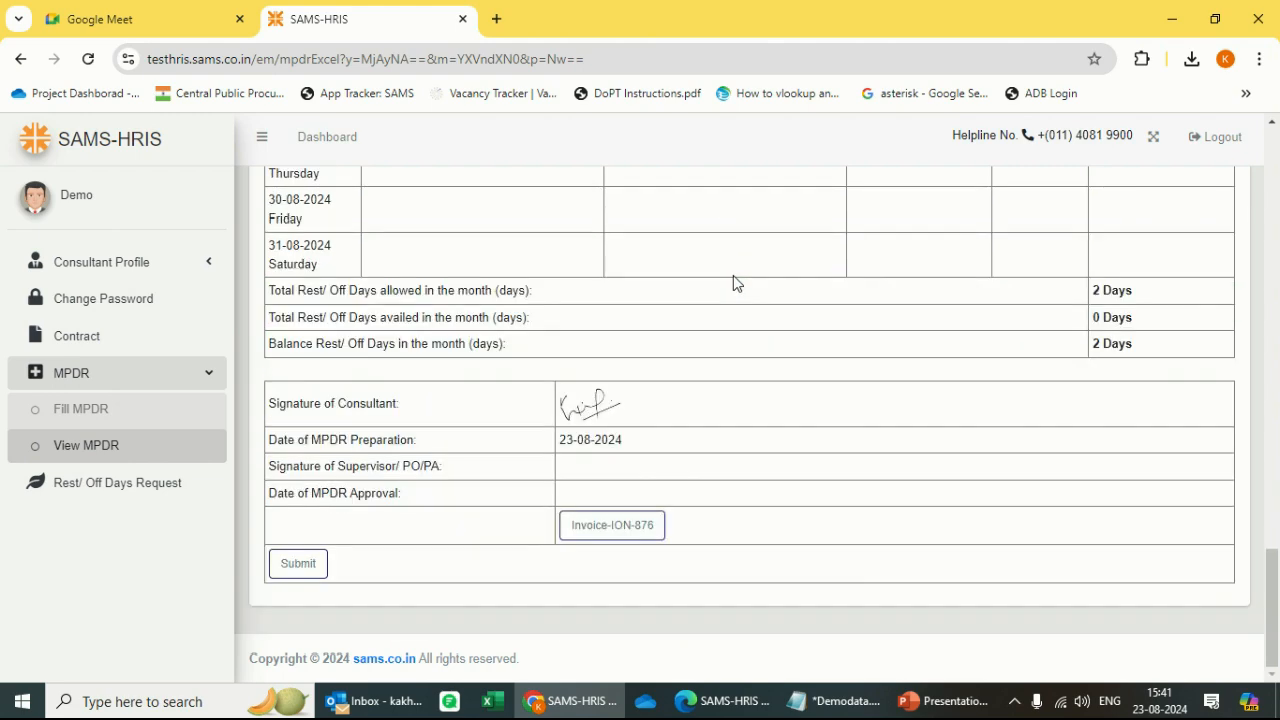
pyautogui.scroll(2, 733, 283)
pyautogui.scroll(-2, 751, 291)
pyautogui.moveTo(1122, 347); pyautogui.dragTo(380, 281)
pyautogui.click(576, 329)
pyautogui.scroll(20, 977, 420)
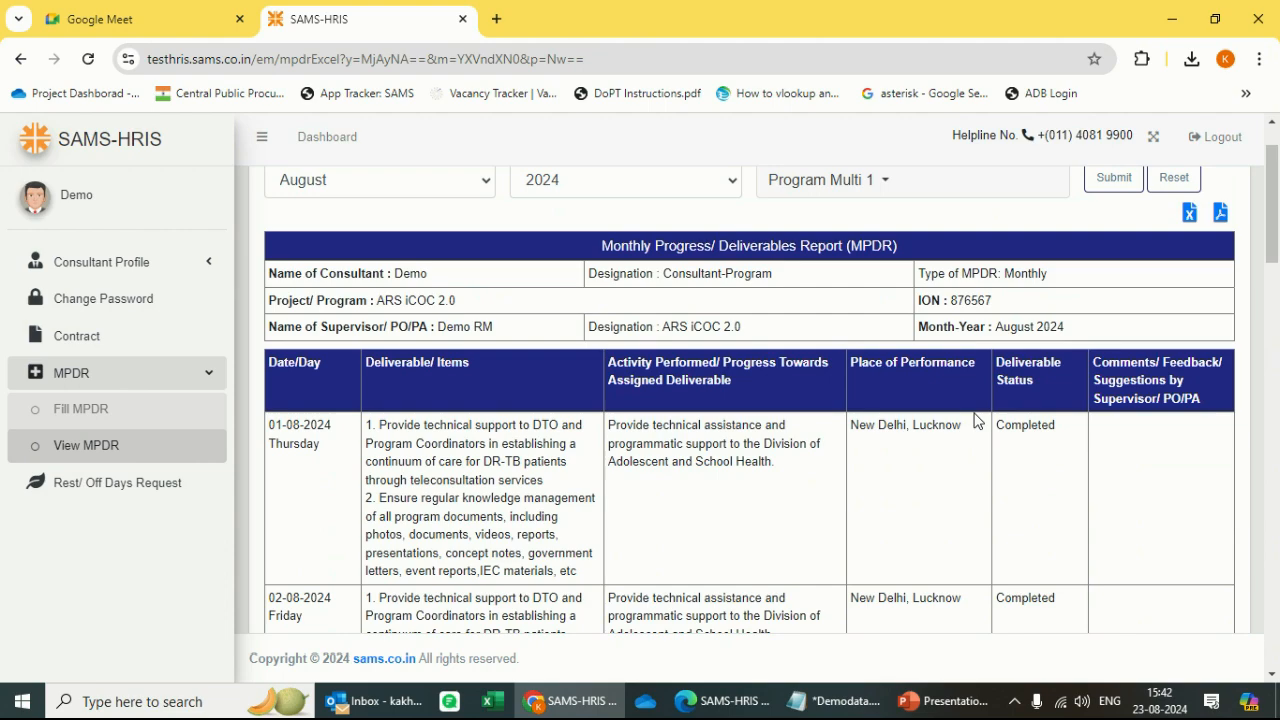
pyautogui.scroll(1, 977, 420)
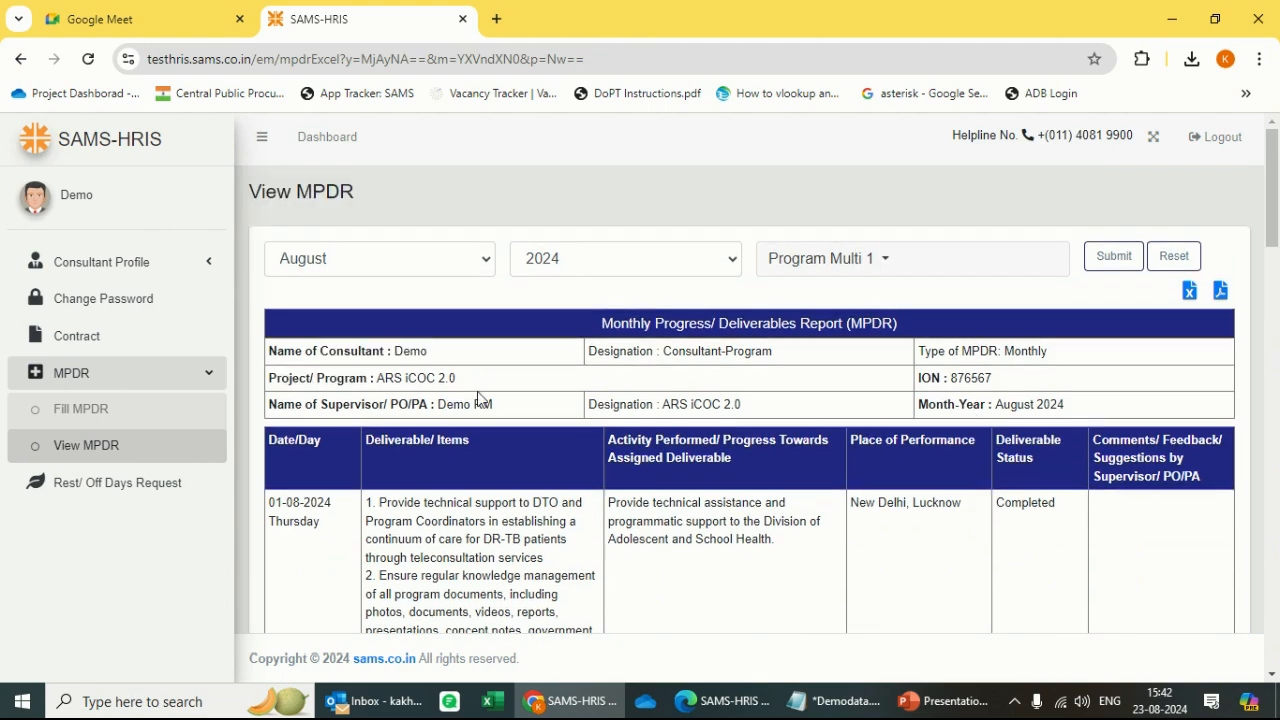
# - Submit the August 2024 MPDR for Program Multi 1 from the end of the report
pyautogui.scroll(-12, 477, 400)
pyautogui.scroll(-5, 611, 473)
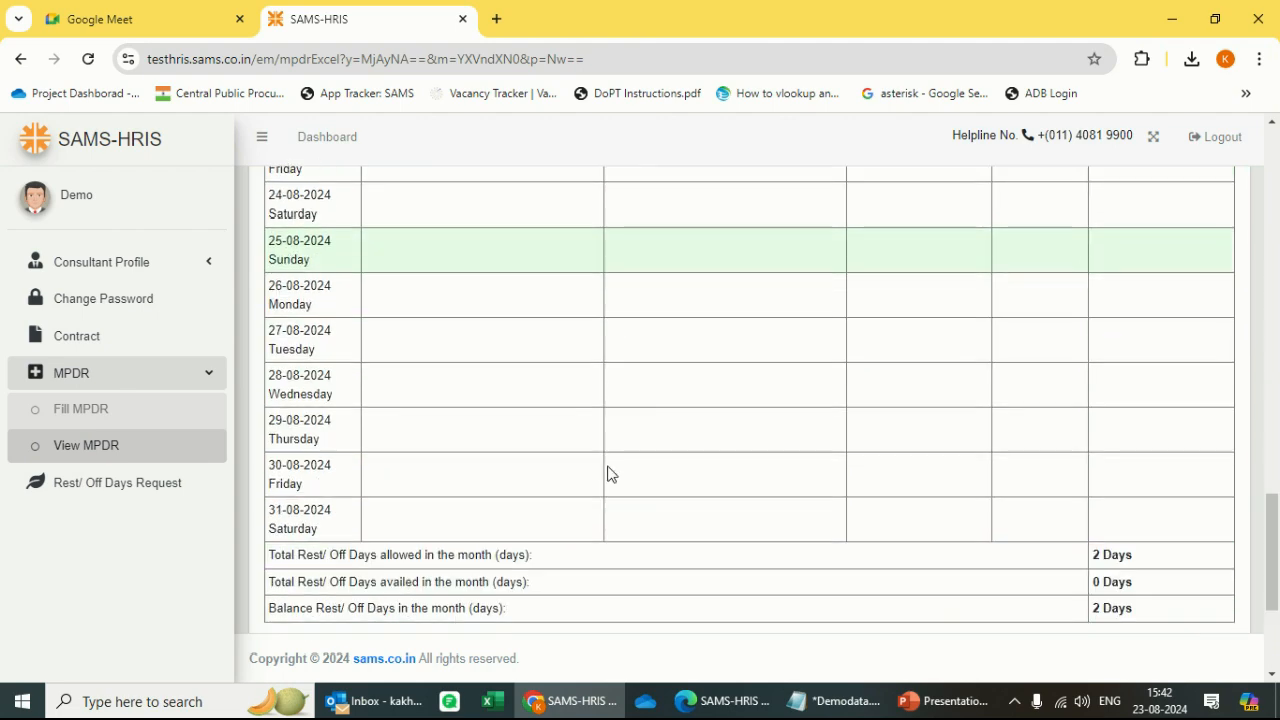
pyautogui.scroll(-3, 611, 473)
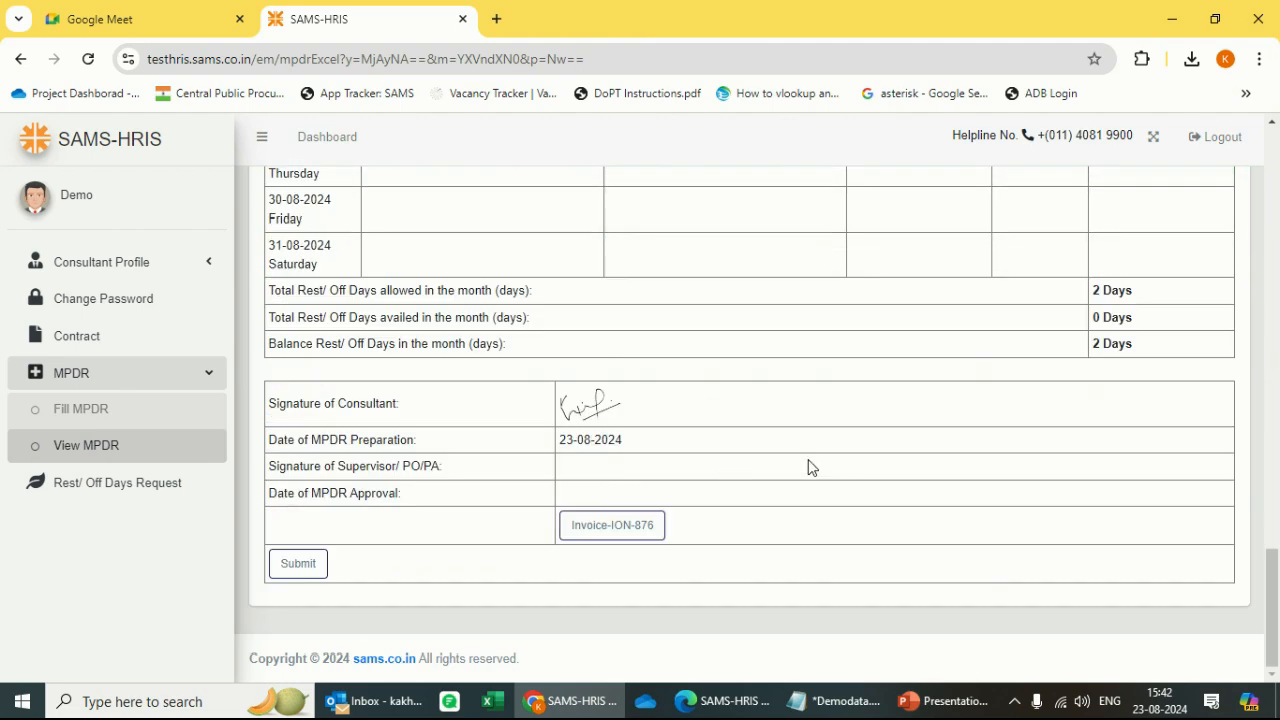
pyautogui.scroll(7, 891, 466)
pyautogui.scroll(-5, 891, 466)
pyautogui.scroll(-2, 891, 473)
pyautogui.click(292, 566)
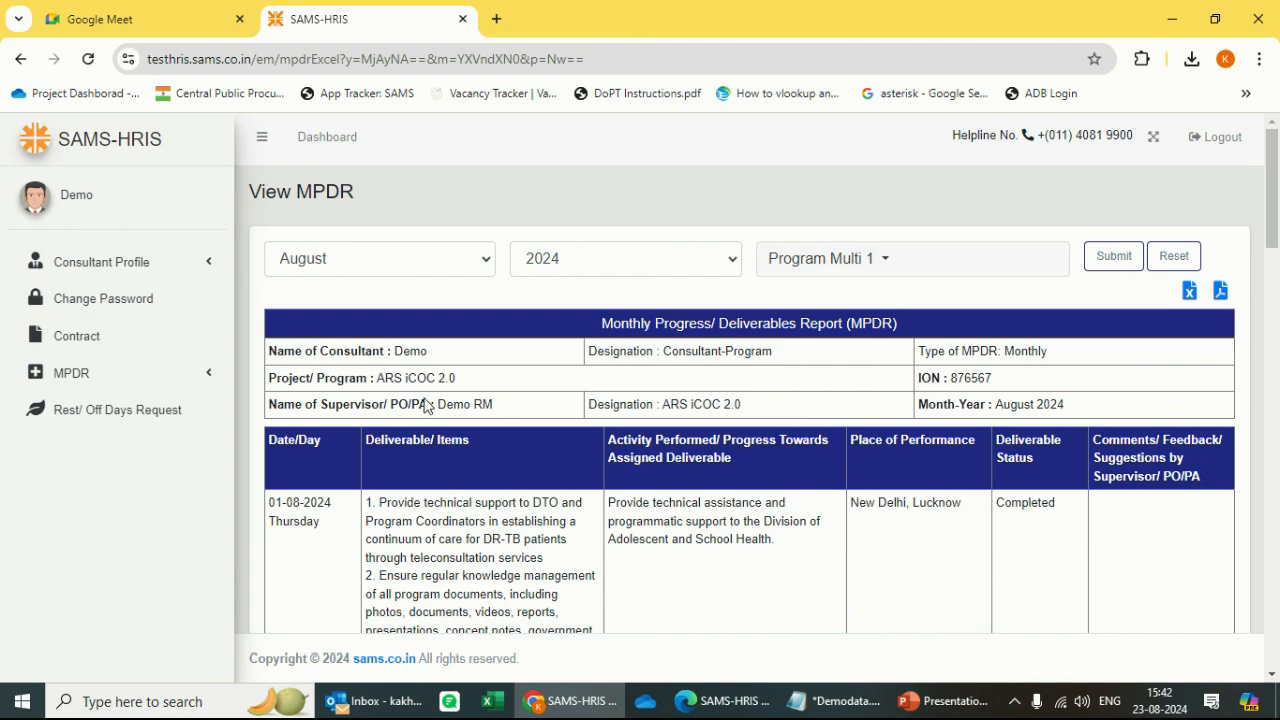
pyautogui.scroll(-20, 528, 391)
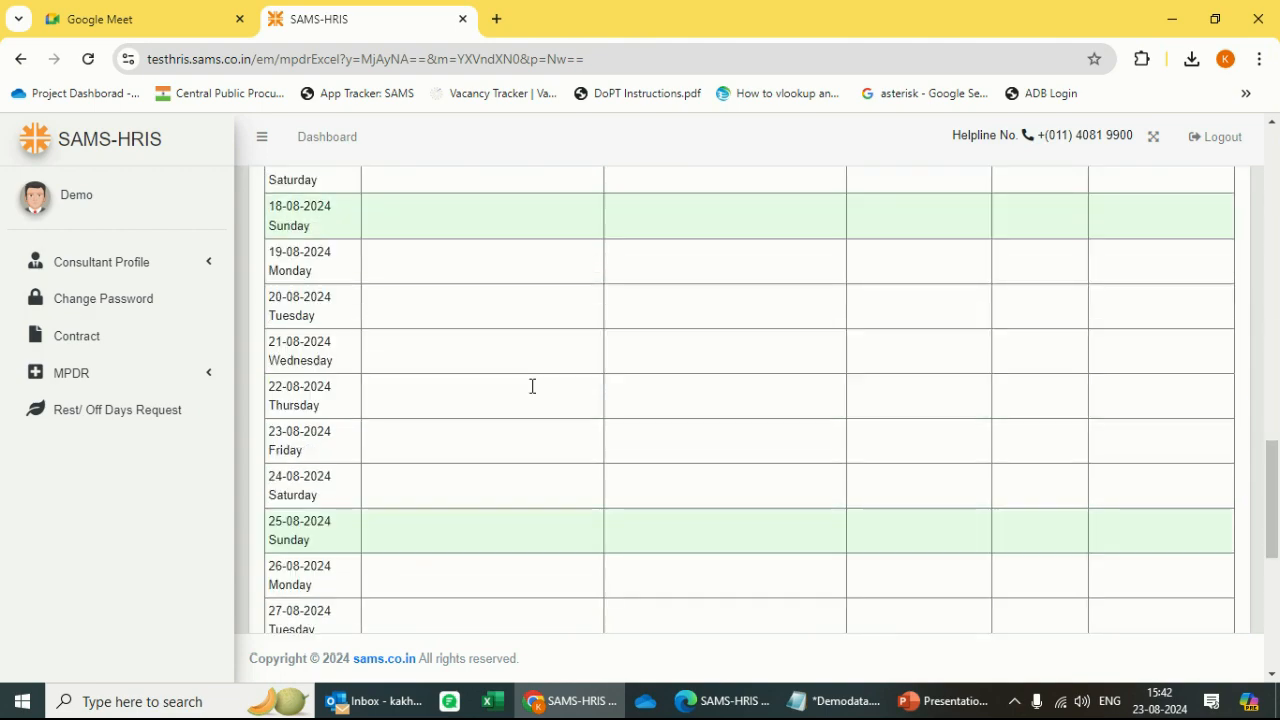
pyautogui.scroll(20, 830, 391)
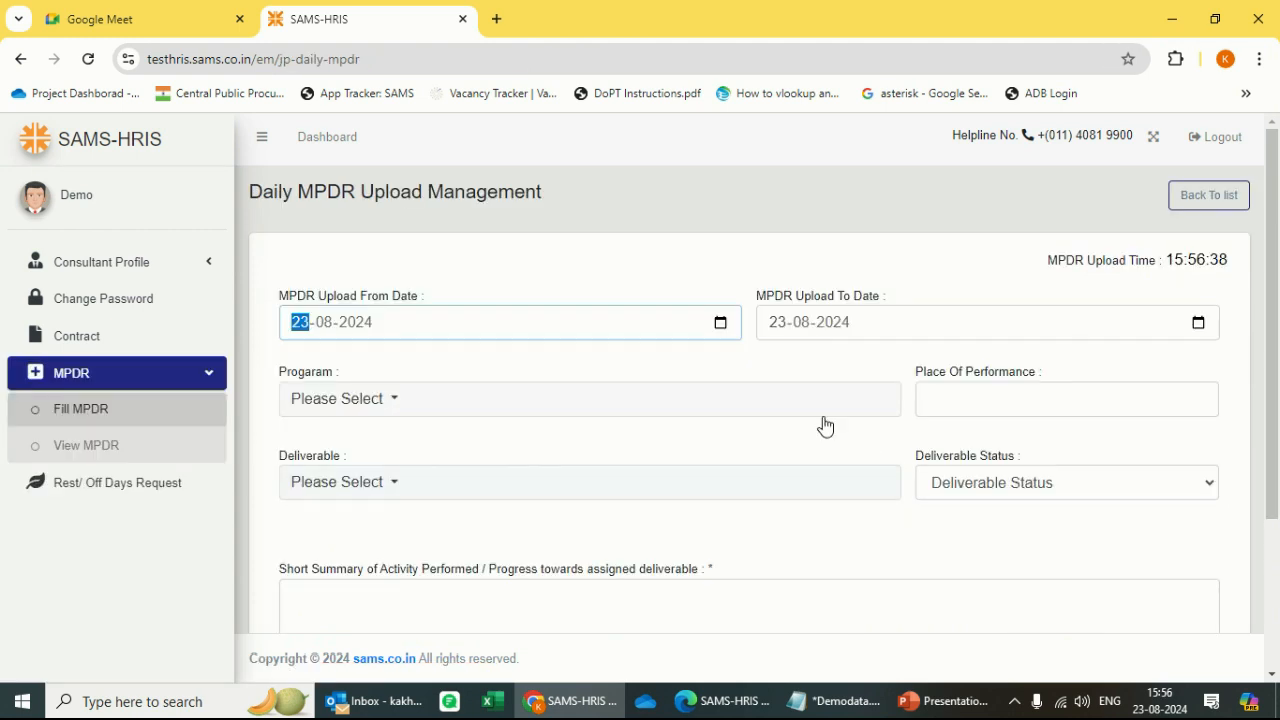
# - Display the MPDR for August 2024 with Program Multi 1 as the program
pyautogui.click(62, 451)
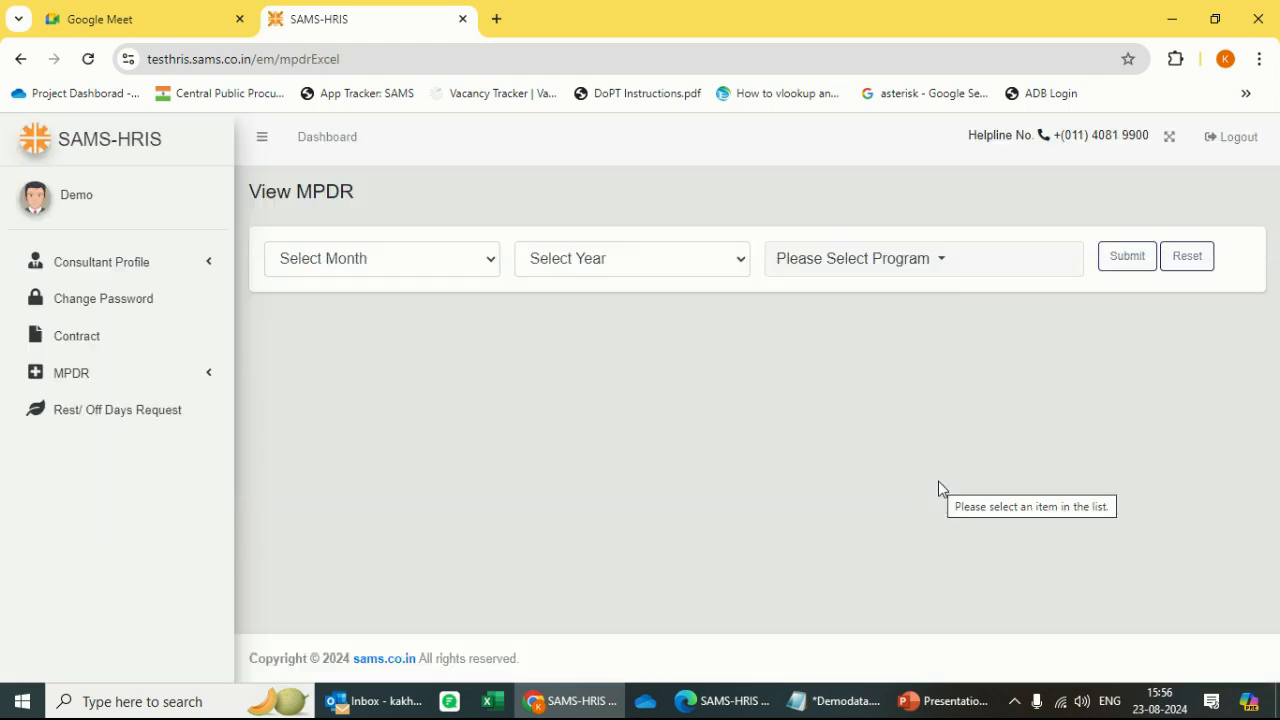
pyautogui.click(472, 263)
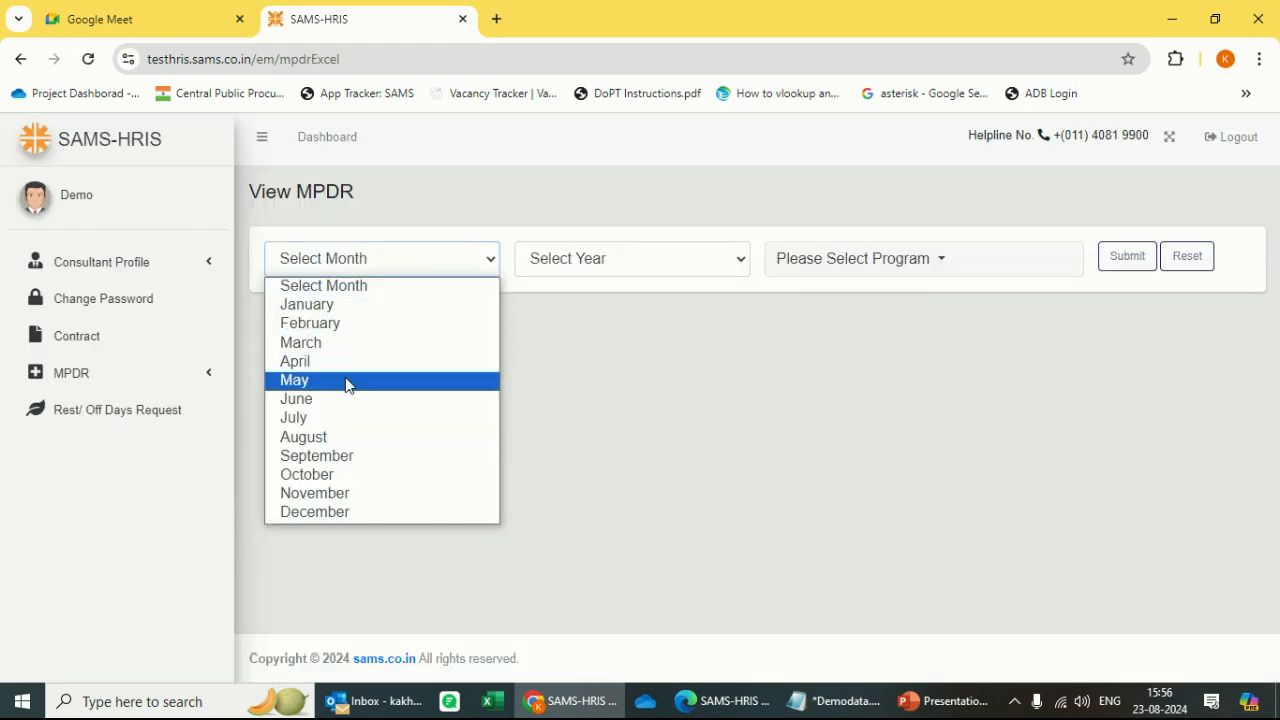
pyautogui.click(405, 433)
pyautogui.click(660, 262)
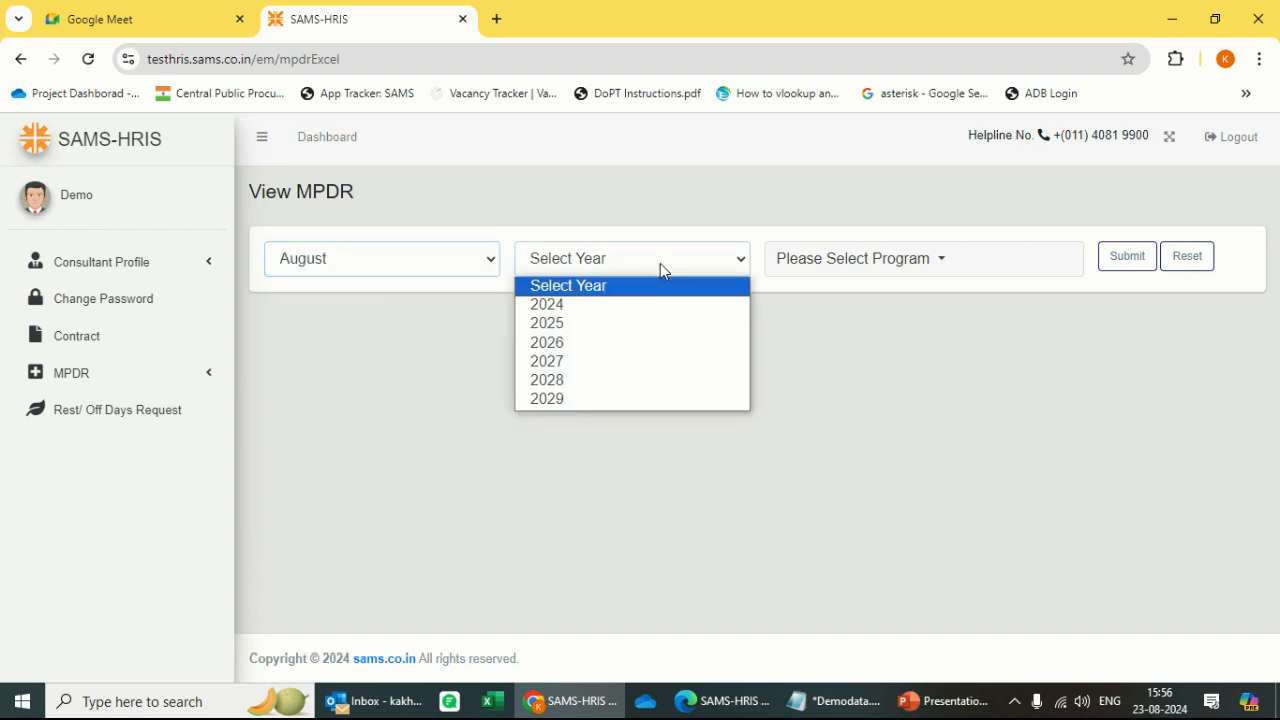
pyautogui.click(612, 304)
pyautogui.click(938, 272)
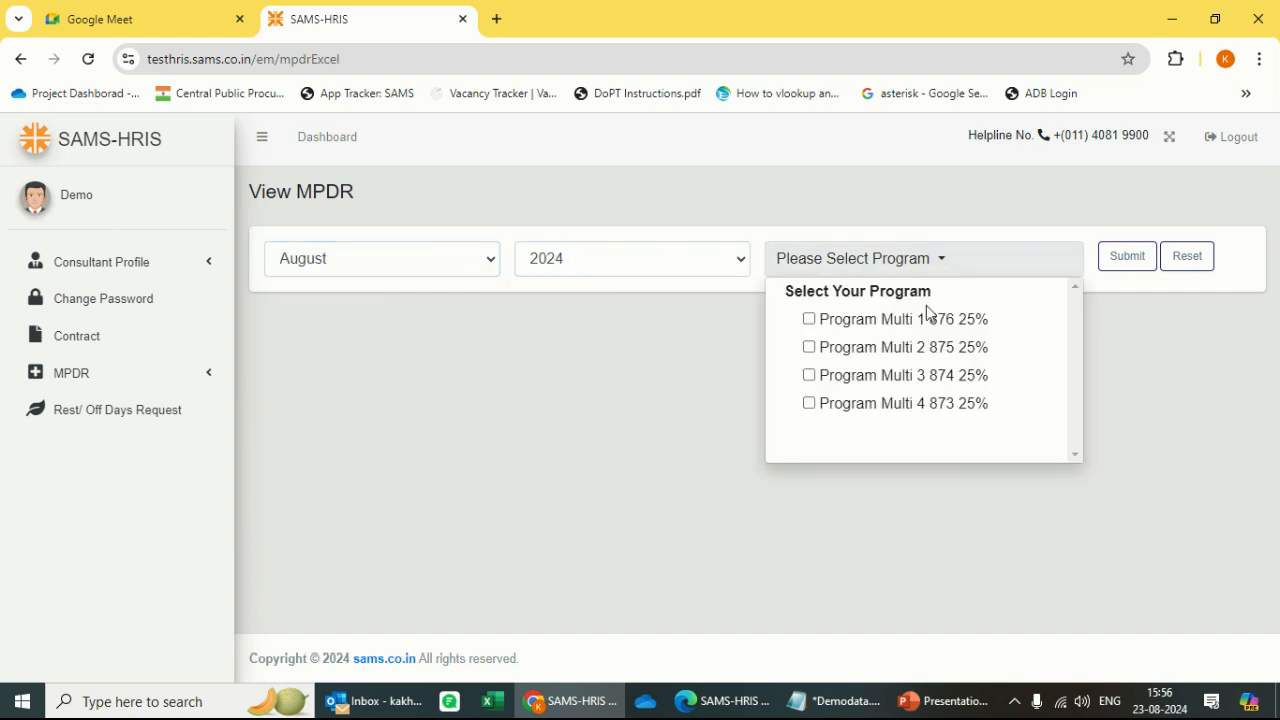
pyautogui.click(897, 322)
pyautogui.click(1128, 258)
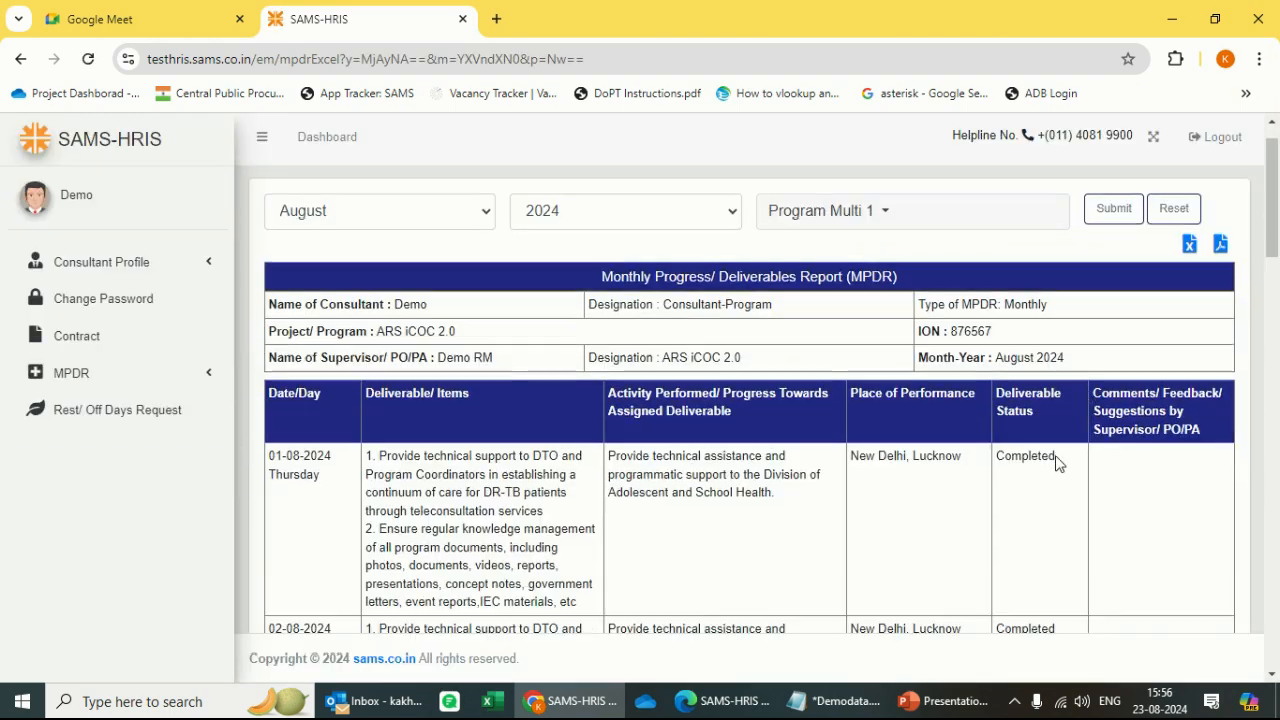
# - Check which dates in the displayed MPDR have entries and which are still empty
pyautogui.scroll(-8, 1043, 437)
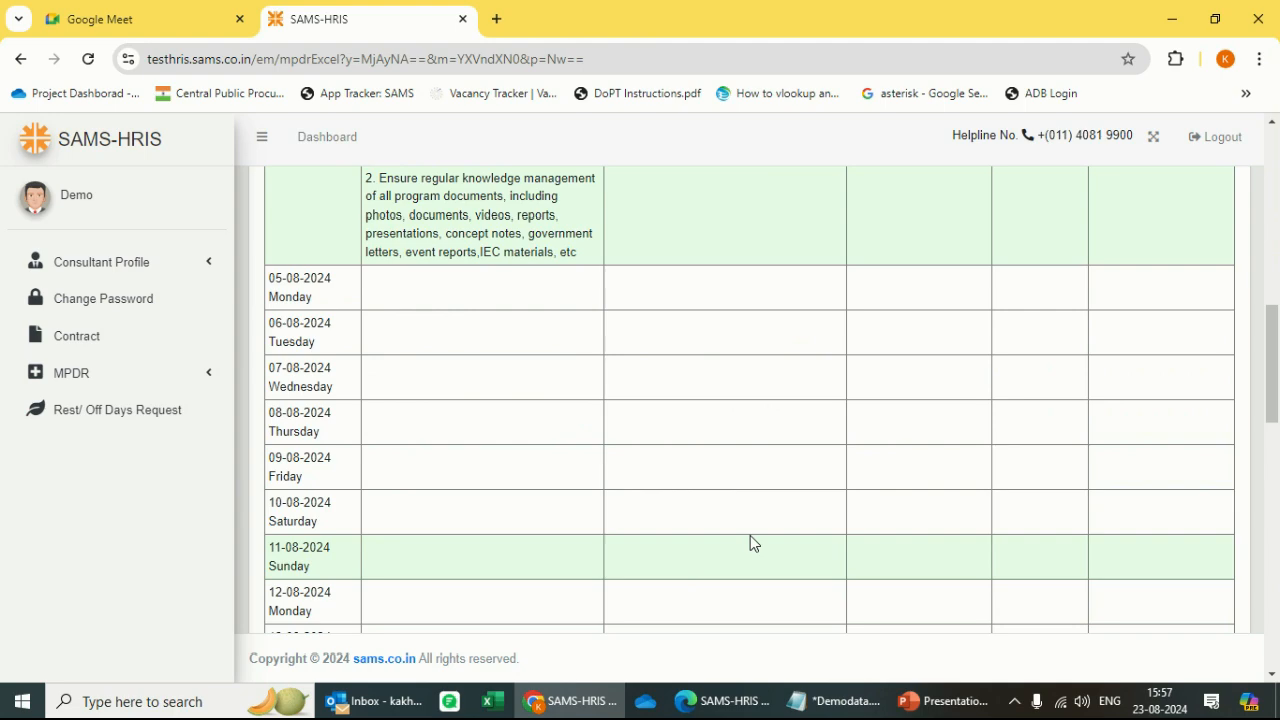
pyautogui.scroll(8, 785, 515)
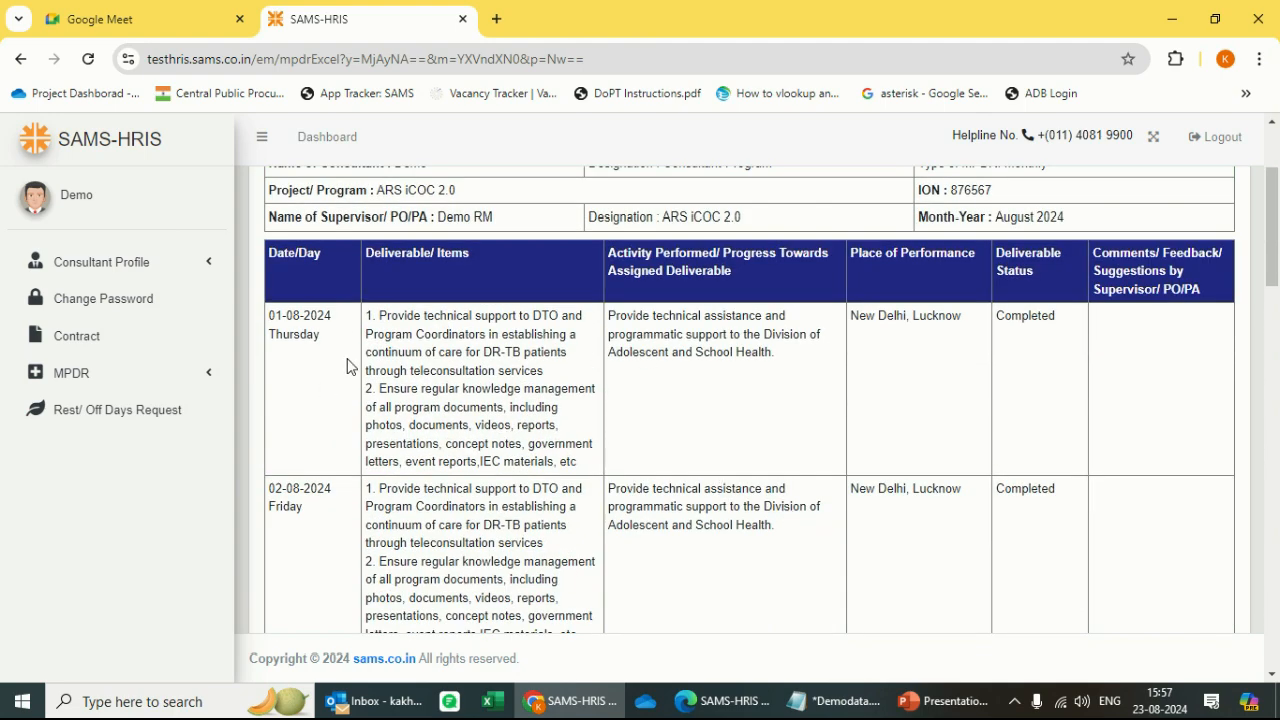
pyautogui.scroll(-4, 502, 468)
pyautogui.scroll(-4, 771, 508)
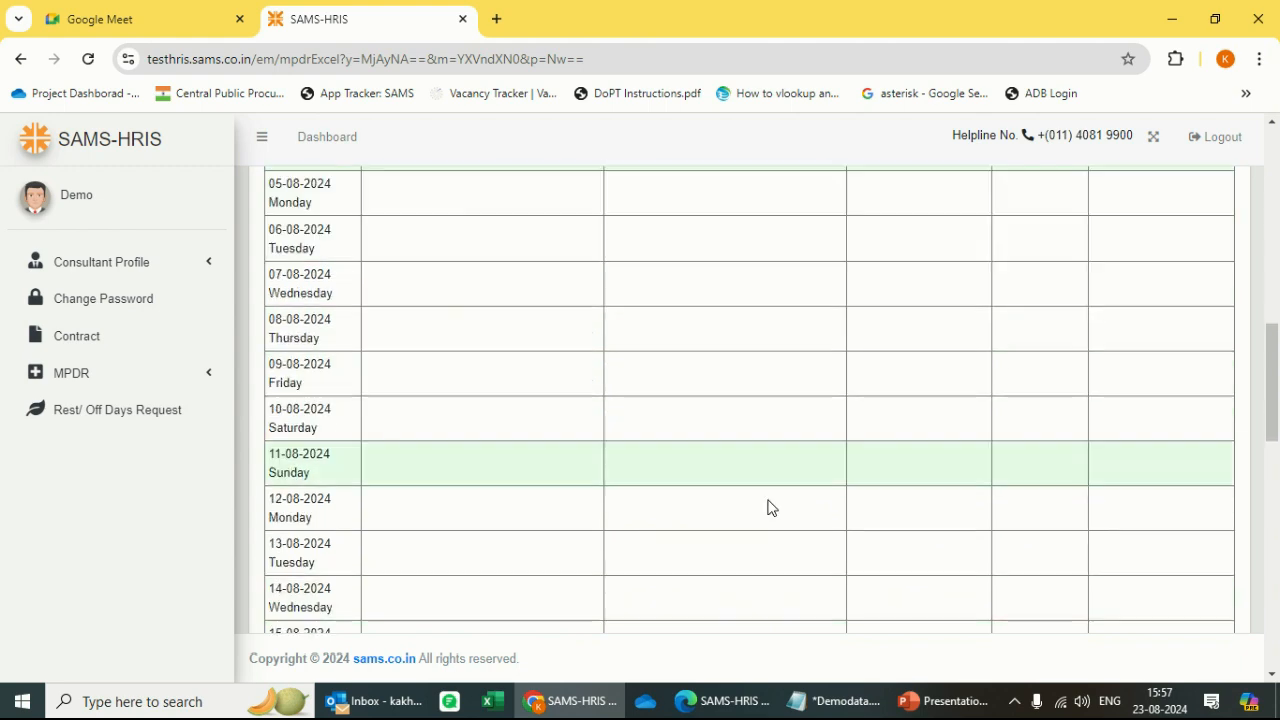
# - Start a new daily MPDR entry and select Program Multi 1 as its program
pyautogui.click(148, 383)
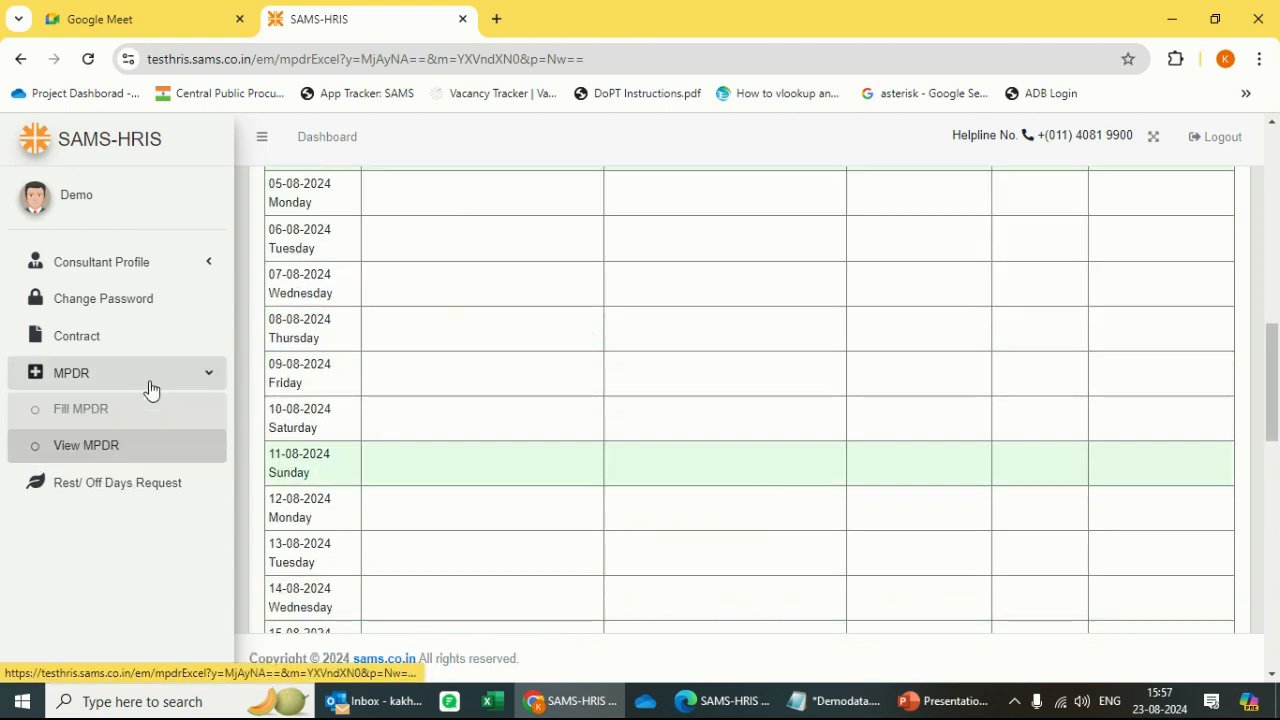
pyautogui.click(98, 411)
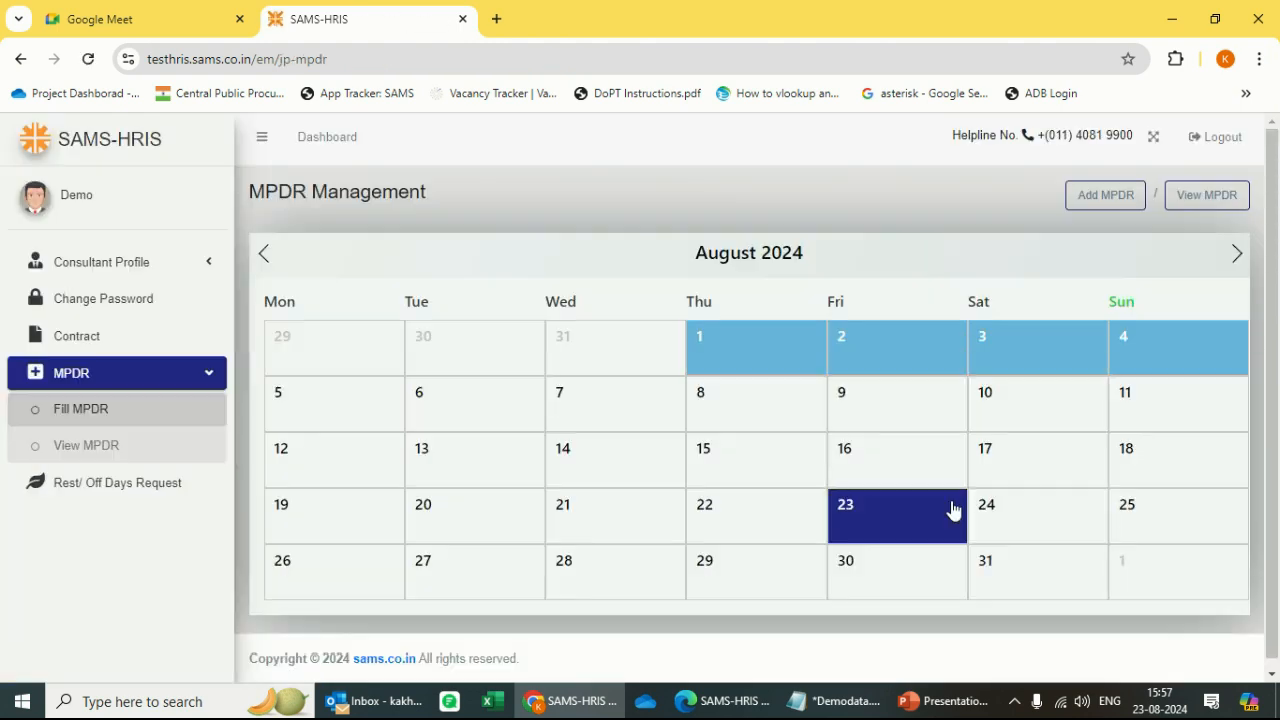
pyautogui.click(1100, 199)
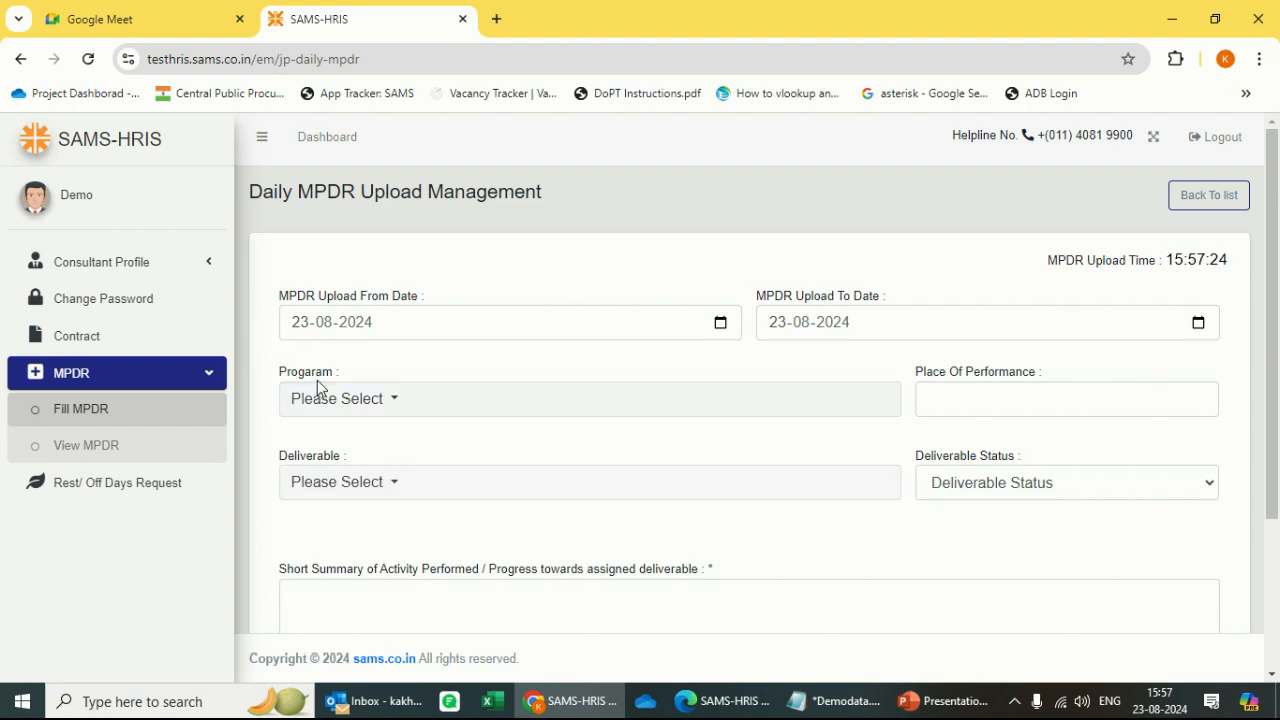
pyautogui.click(390, 405)
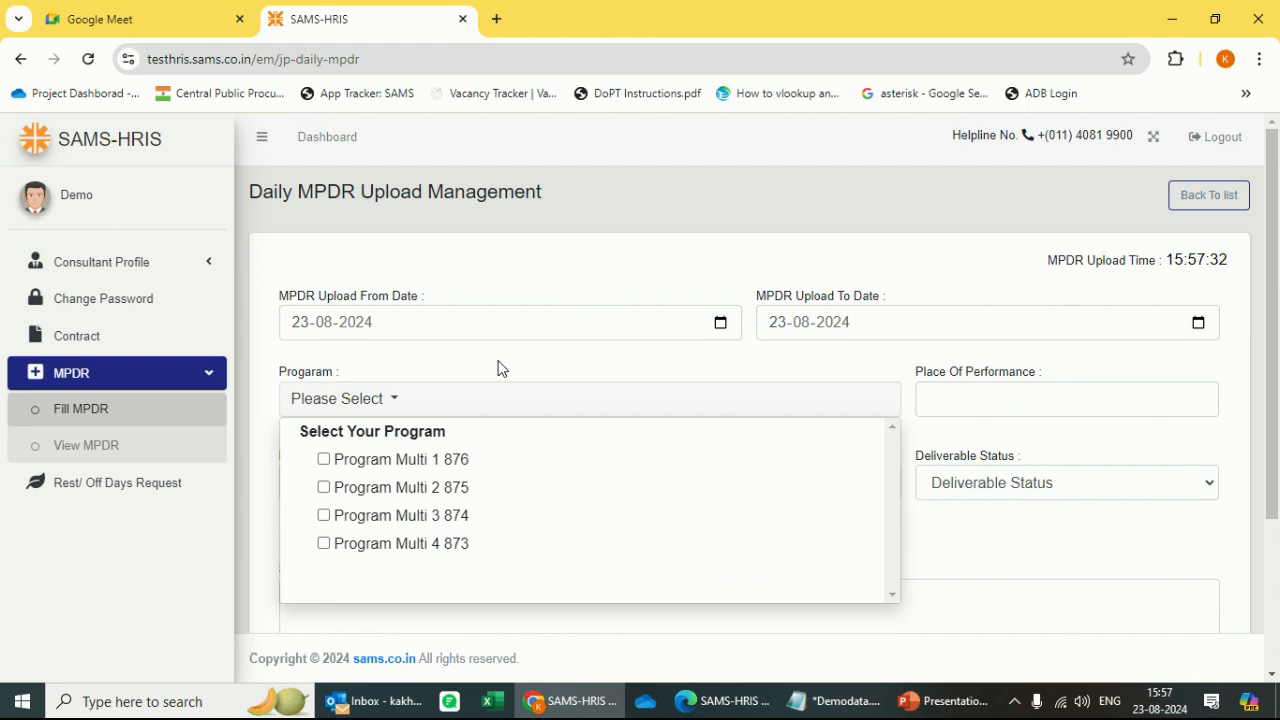
pyautogui.click(403, 462)
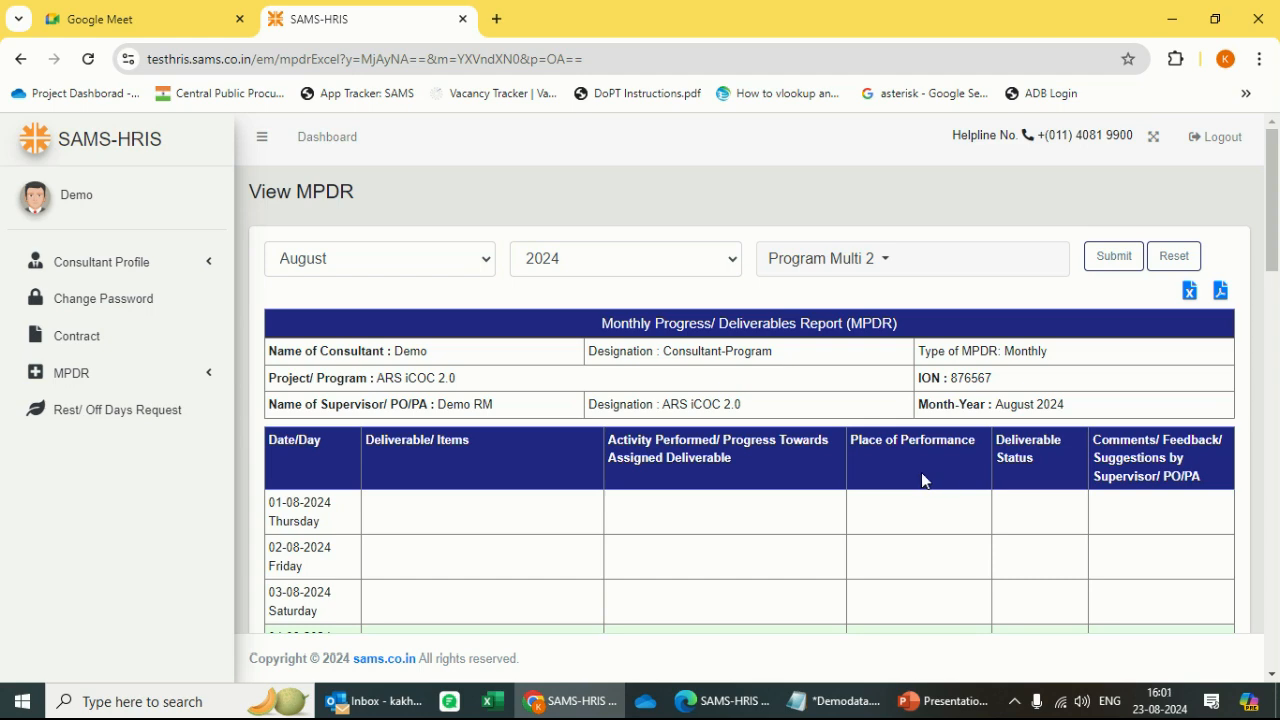
# - Examine the August 2024 MPDR for Program Multi 2, including the note below the signature section
pyautogui.scroll(-4, 844, 369)
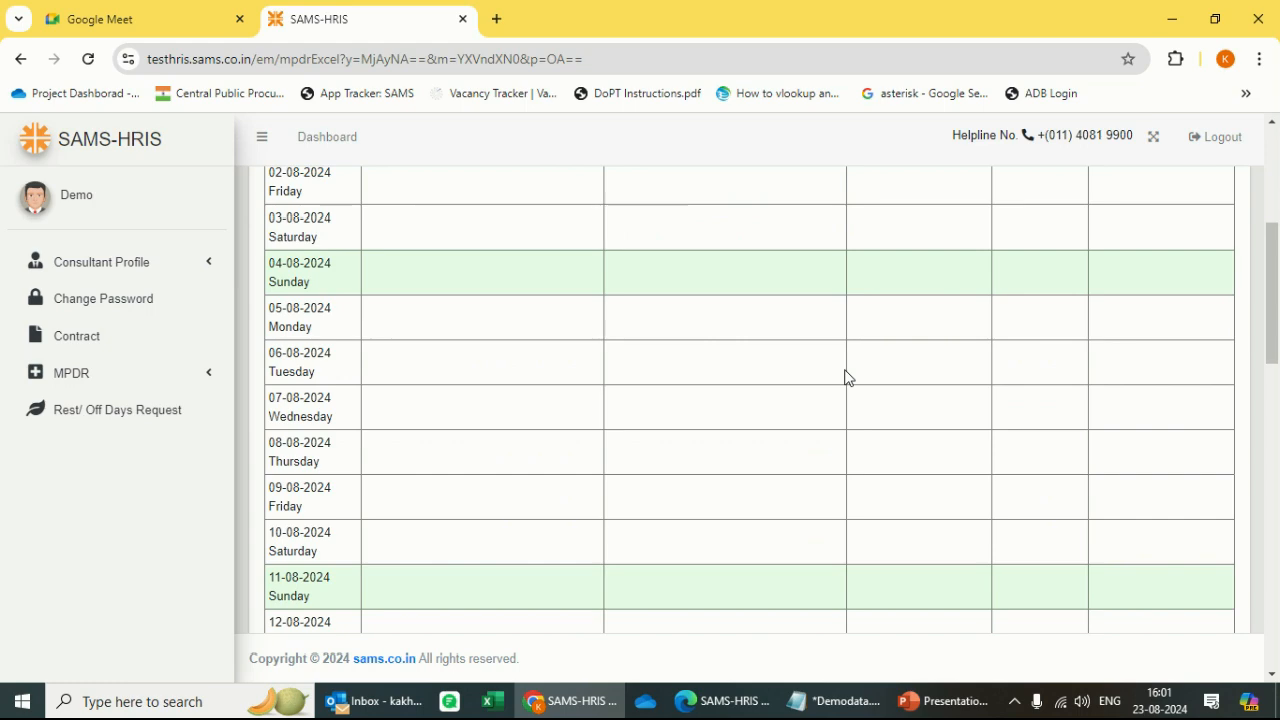
pyautogui.scroll(-12, 868, 376)
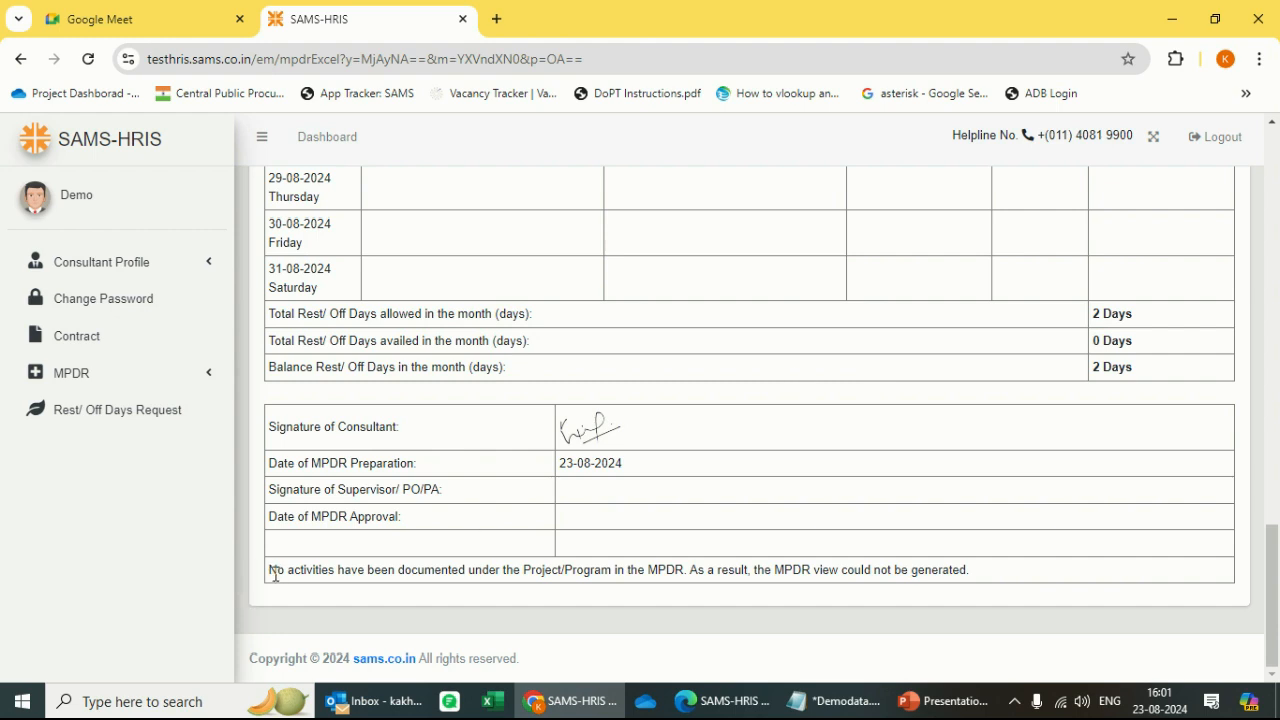
pyautogui.moveTo(277, 565); pyautogui.dragTo(803, 570)
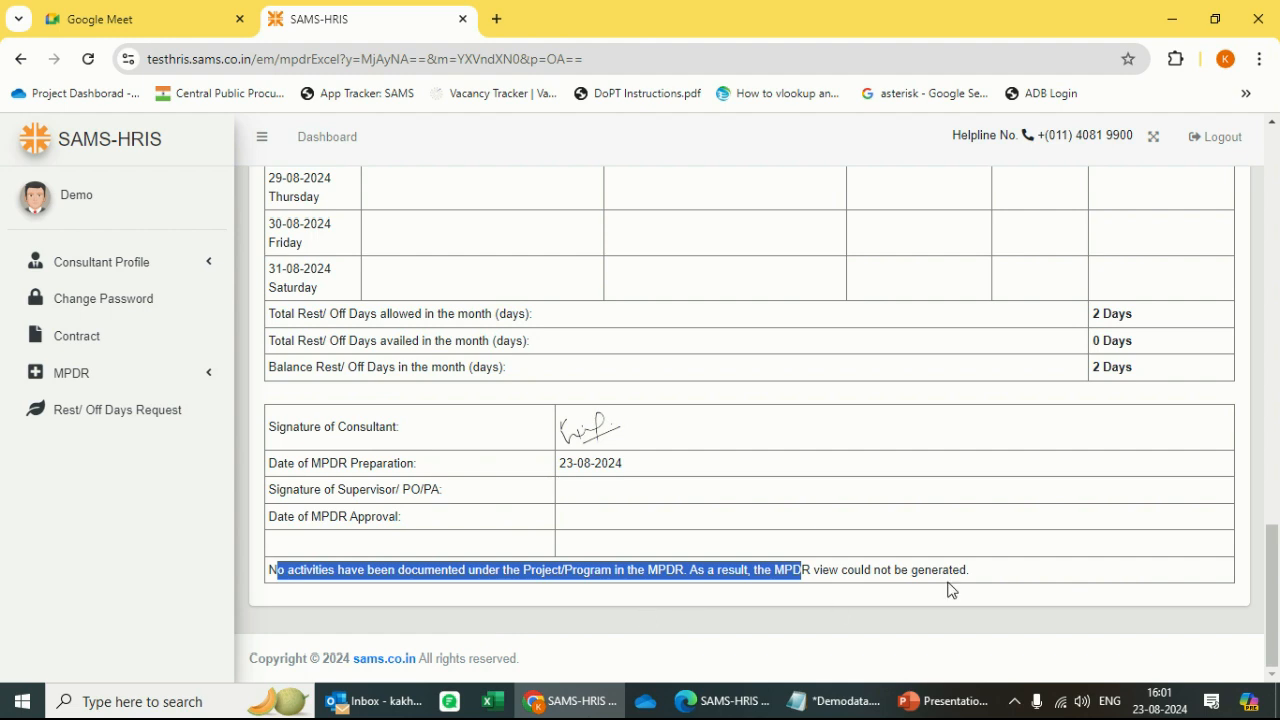
pyautogui.click(982, 566)
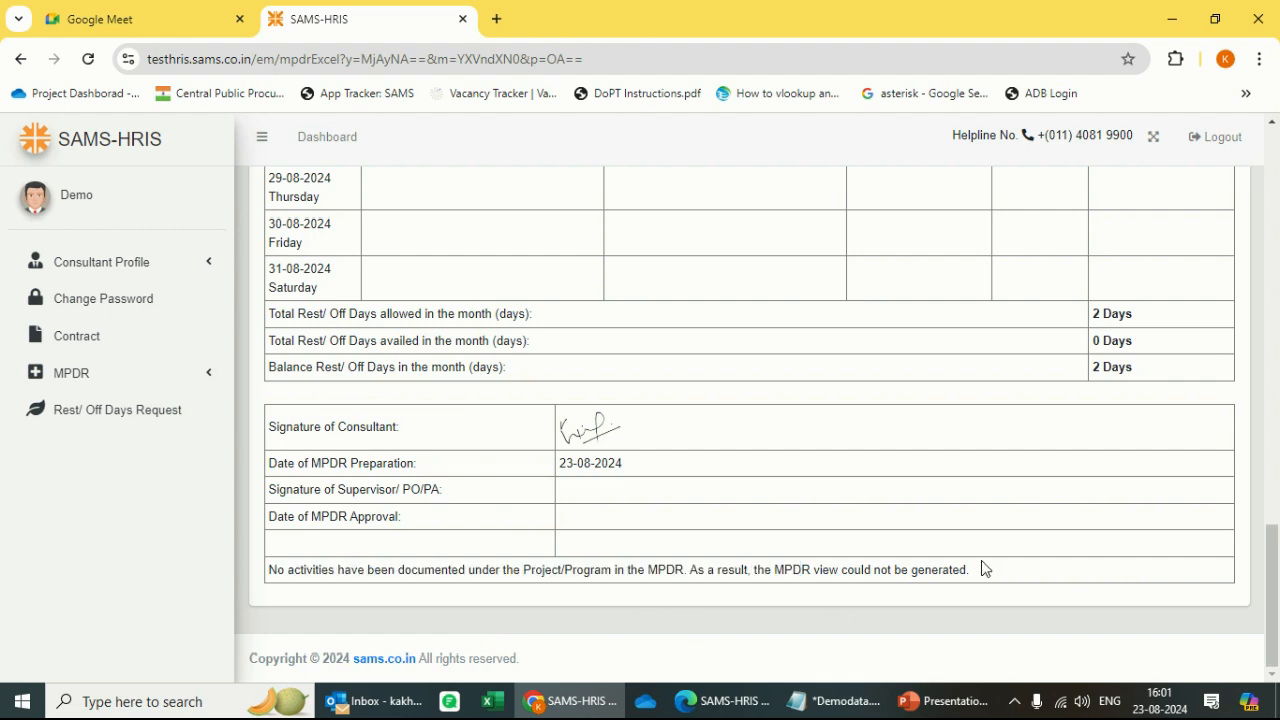
pyautogui.scroll(15, 983, 568)
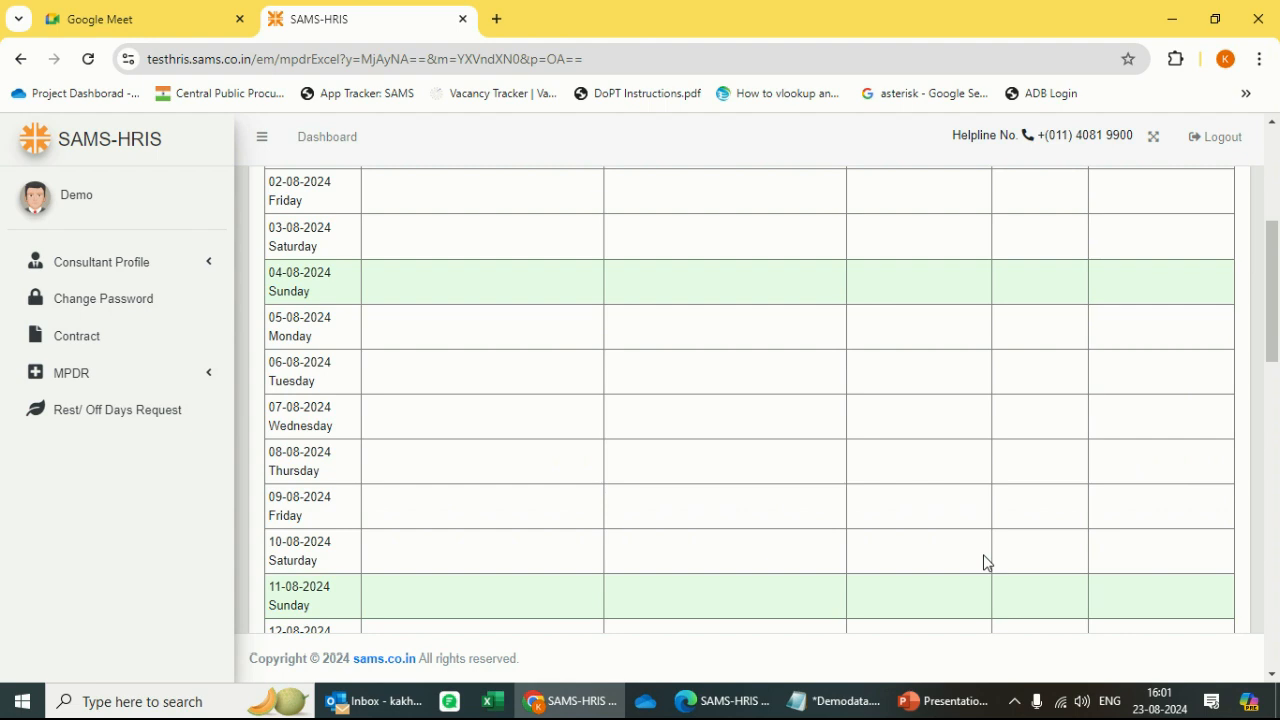
# - Switch the displayed August 2024 MPDR to Program Multi 1 as the only selected program
pyautogui.scroll(5, 983, 563)
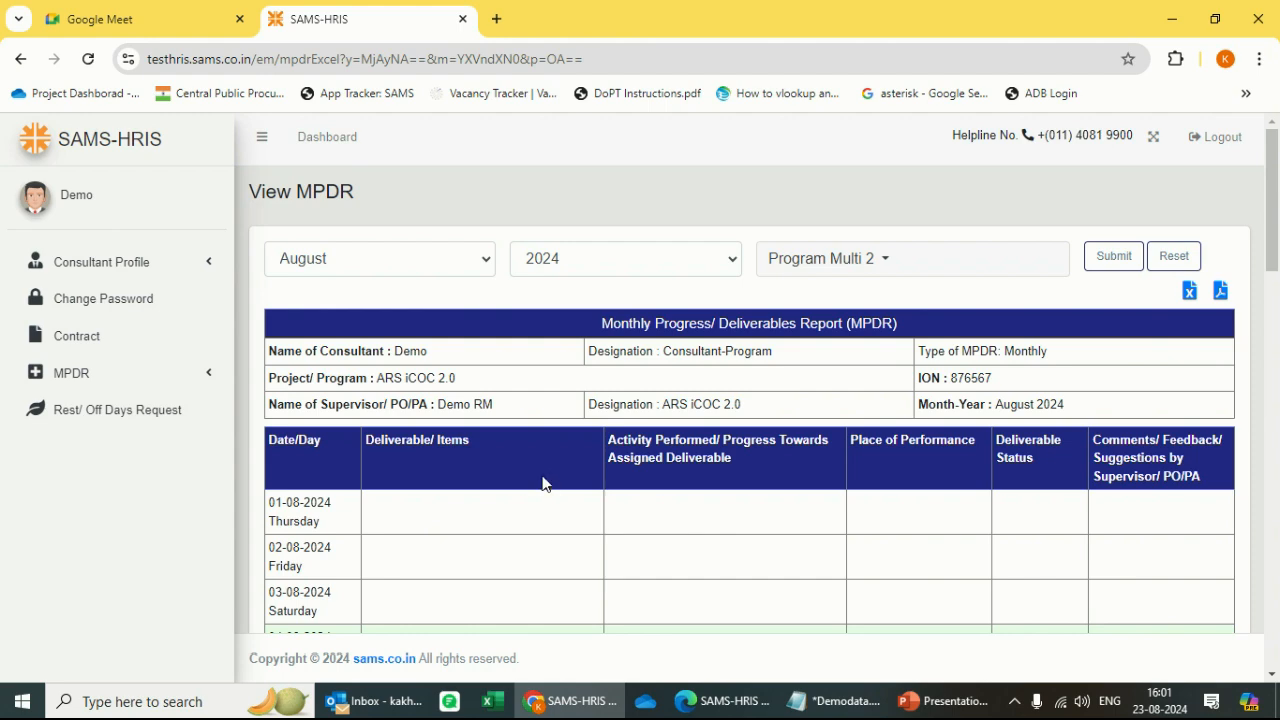
pyautogui.click(877, 258)
pyautogui.click(858, 322)
pyautogui.click(845, 362)
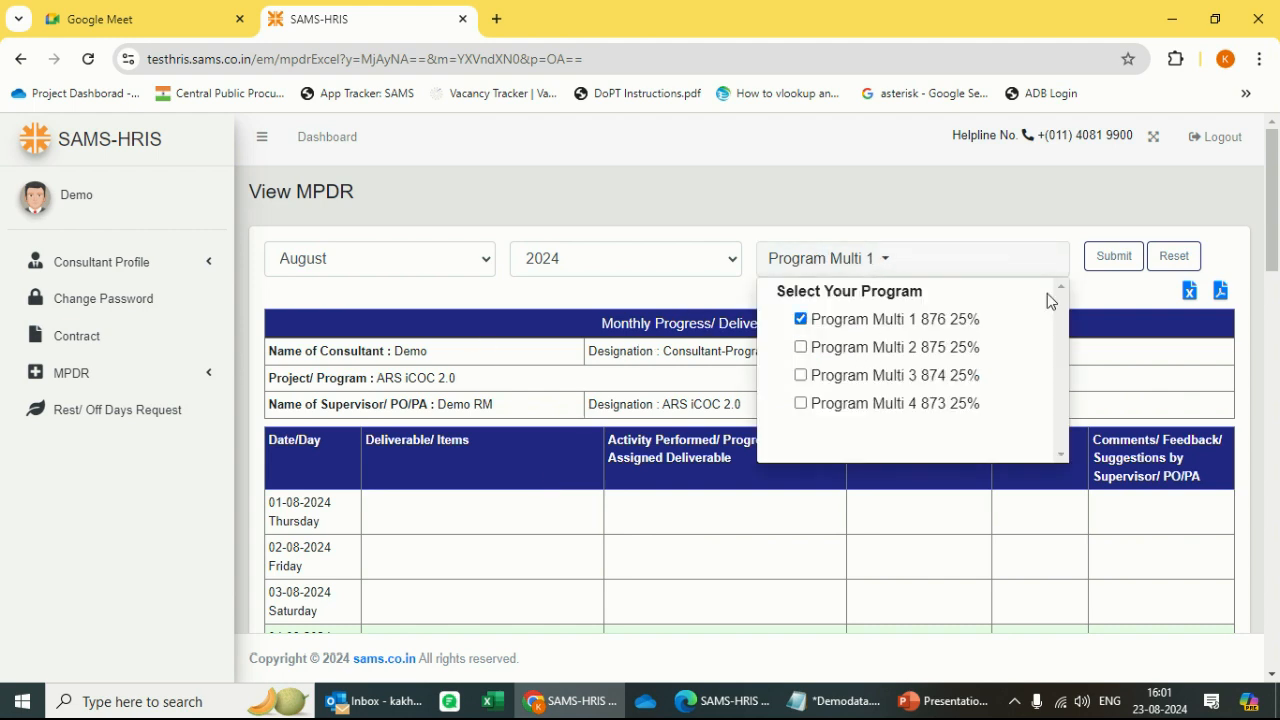
pyautogui.click(1120, 265)
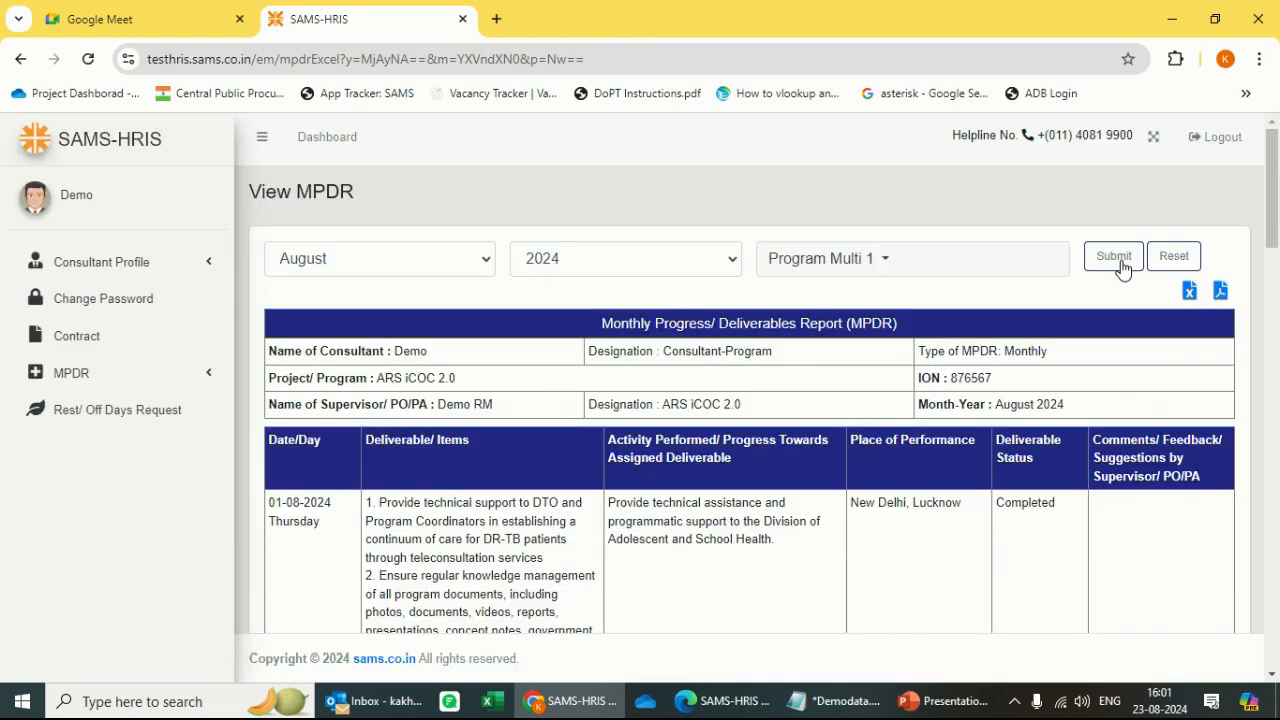
# - Open the PDF version of the Program Multi 1 MPDR and review its signature section and approval status heading
pyautogui.click(1221, 296)
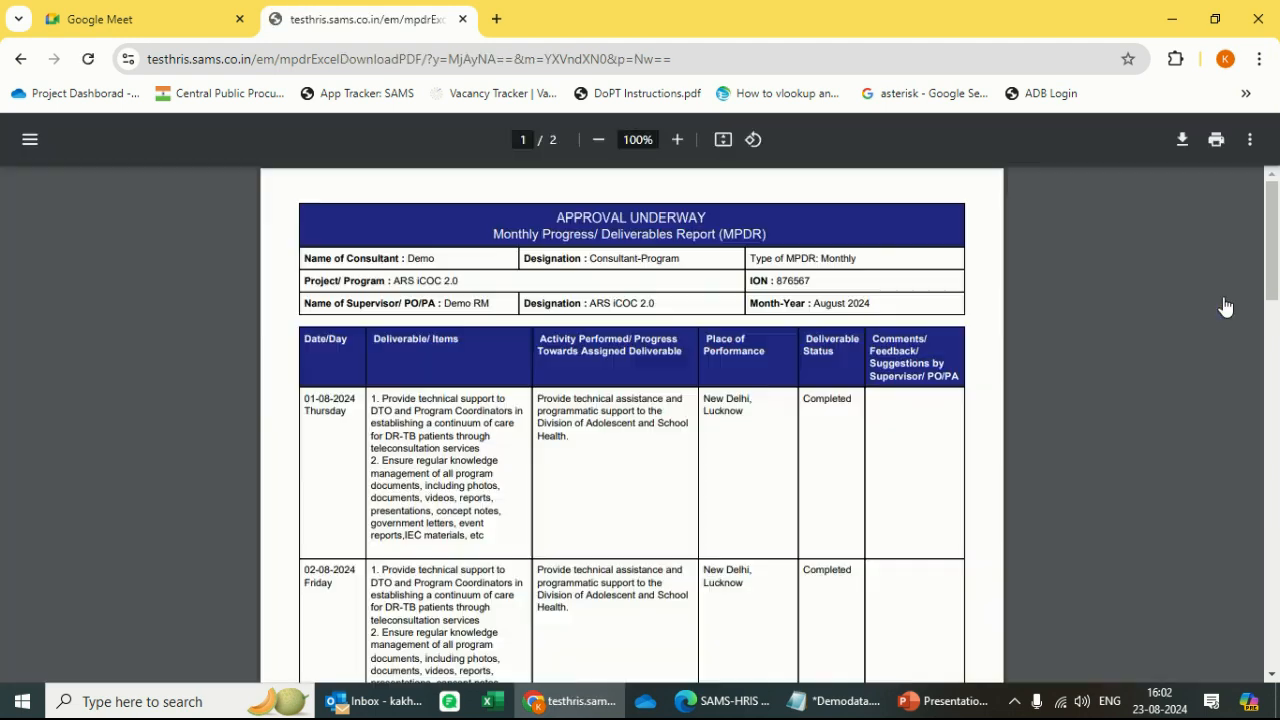
pyautogui.scroll(-10, 654, 350)
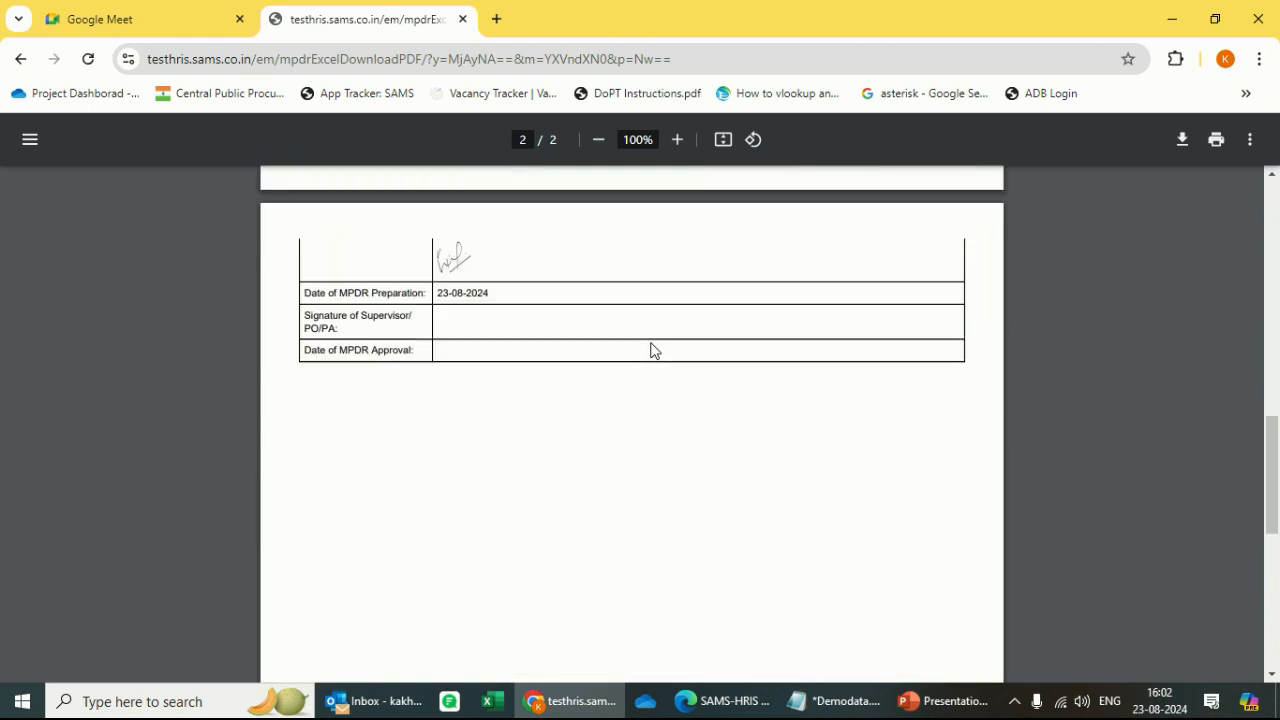
pyautogui.scroll(10, 654, 350)
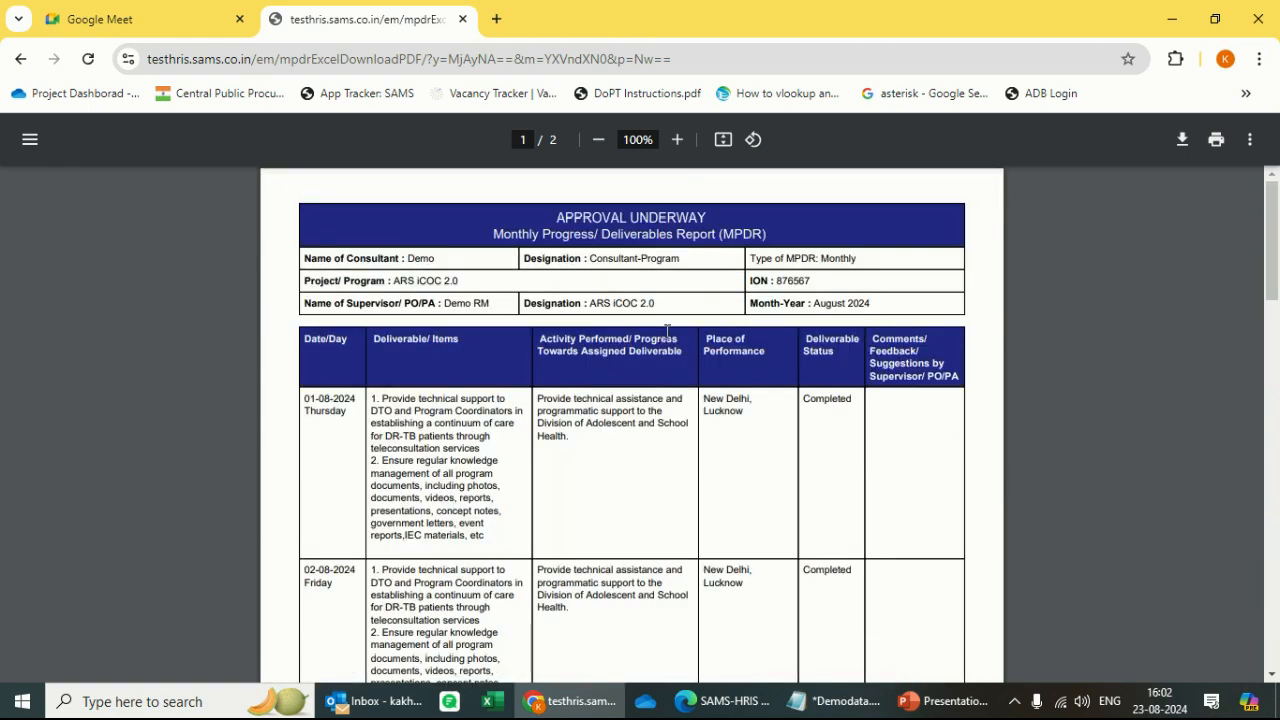
pyautogui.moveTo(557, 218); pyautogui.dragTo(738, 212)
pyautogui.moveTo(553, 216); pyautogui.dragTo(706, 206)
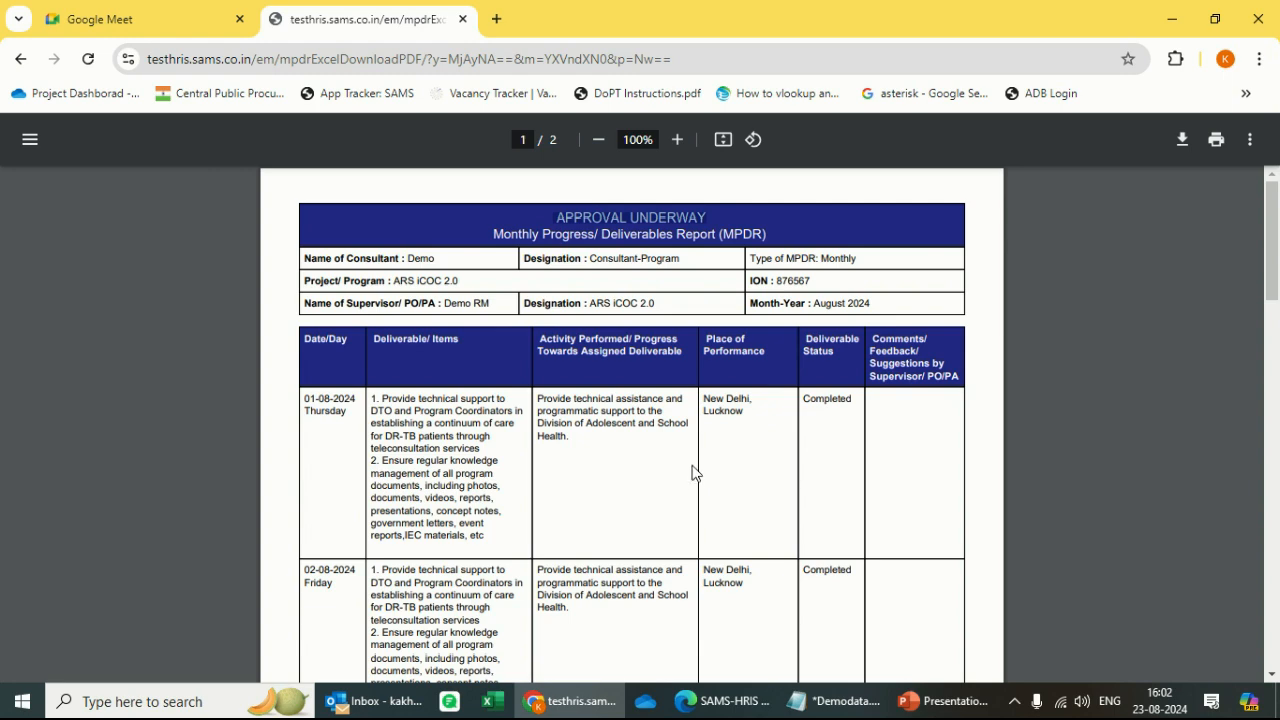
pyautogui.click(636, 287)
pyautogui.moveTo(553, 218); pyautogui.dragTo(715, 212)
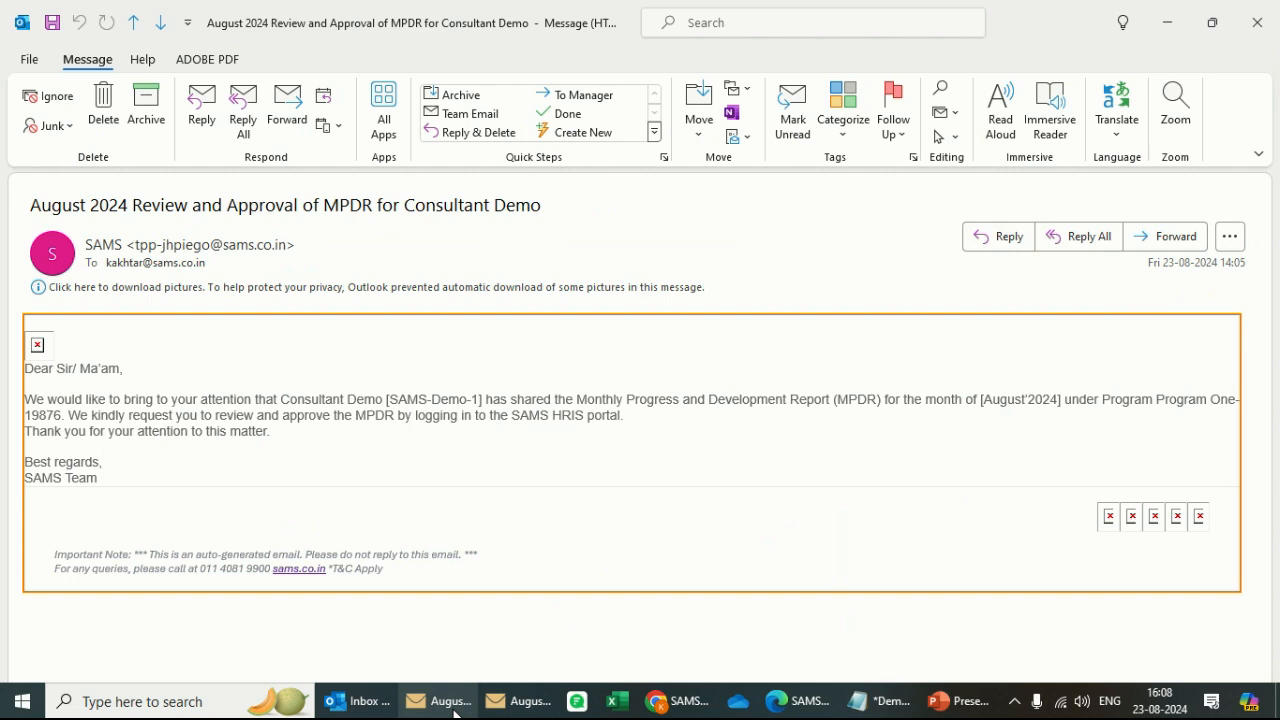
# - Switch to Outlook and read the two opened August 2024 MPDR emails, including the review and approval request
pyautogui.click(452, 705)
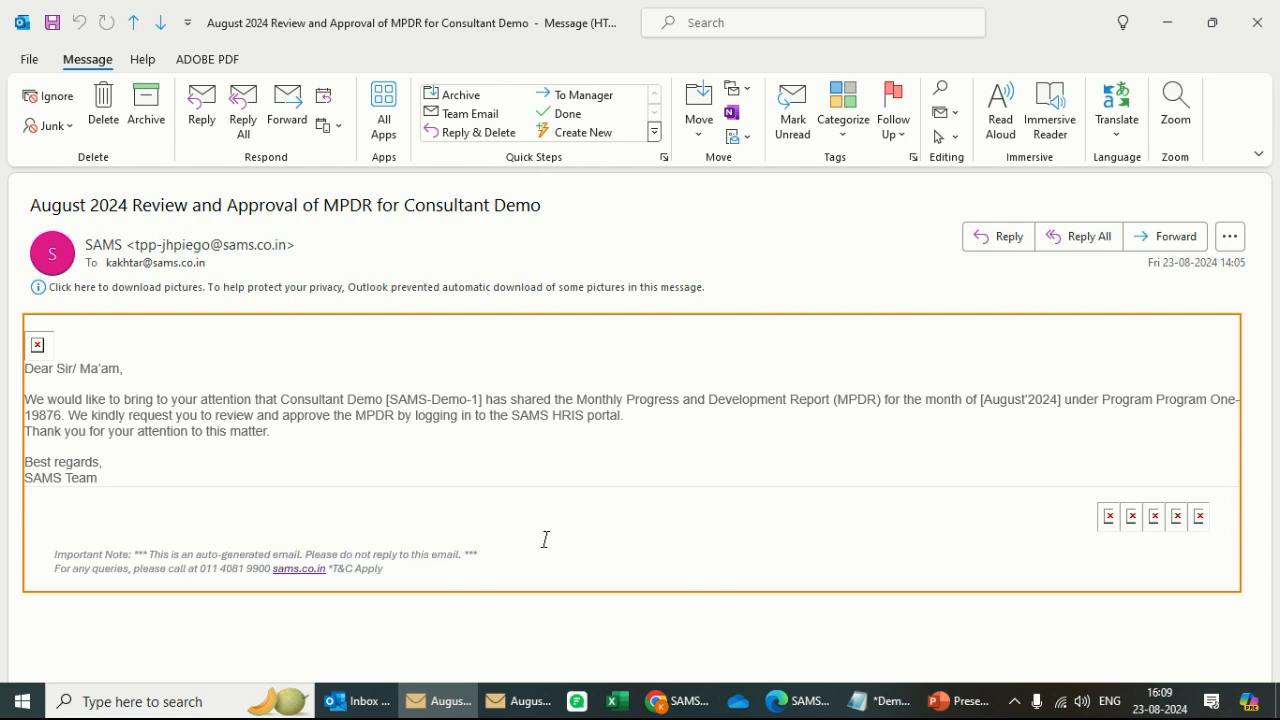
pyautogui.click(522, 701)
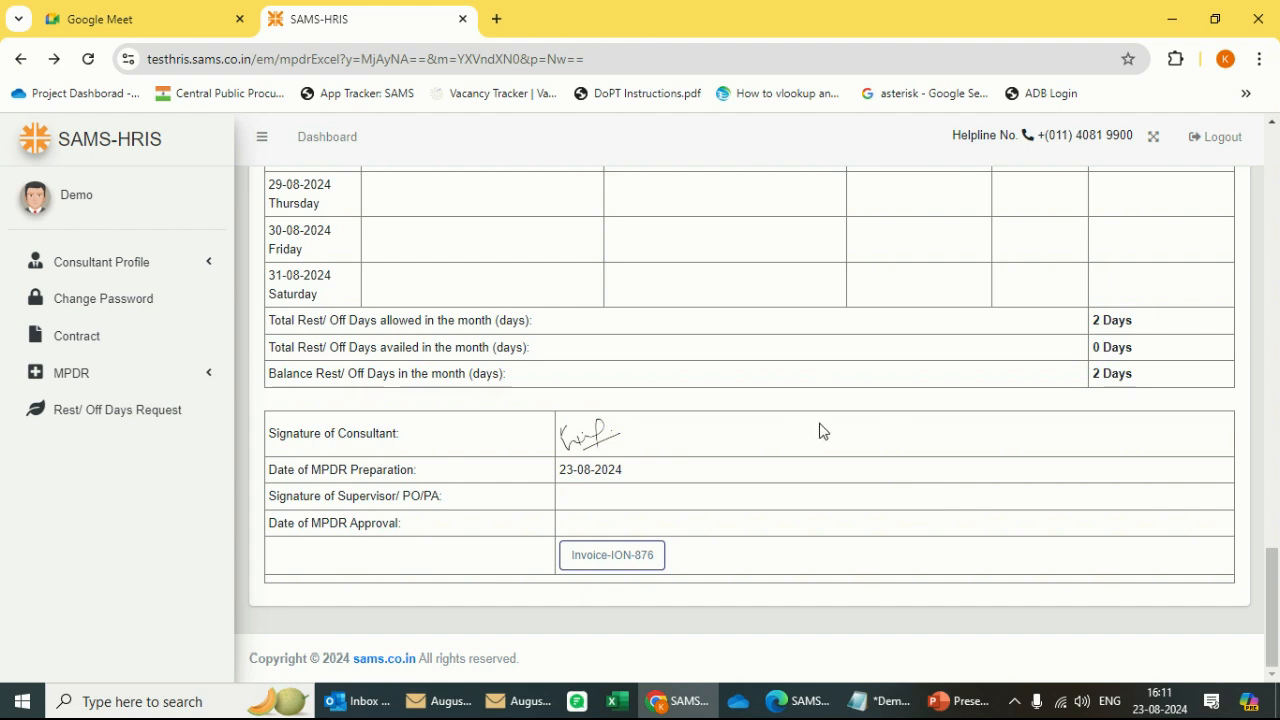
# - Open the invoice from the MPDR's signature section and check its invoice date and invoice number fields
pyautogui.click(646, 566)
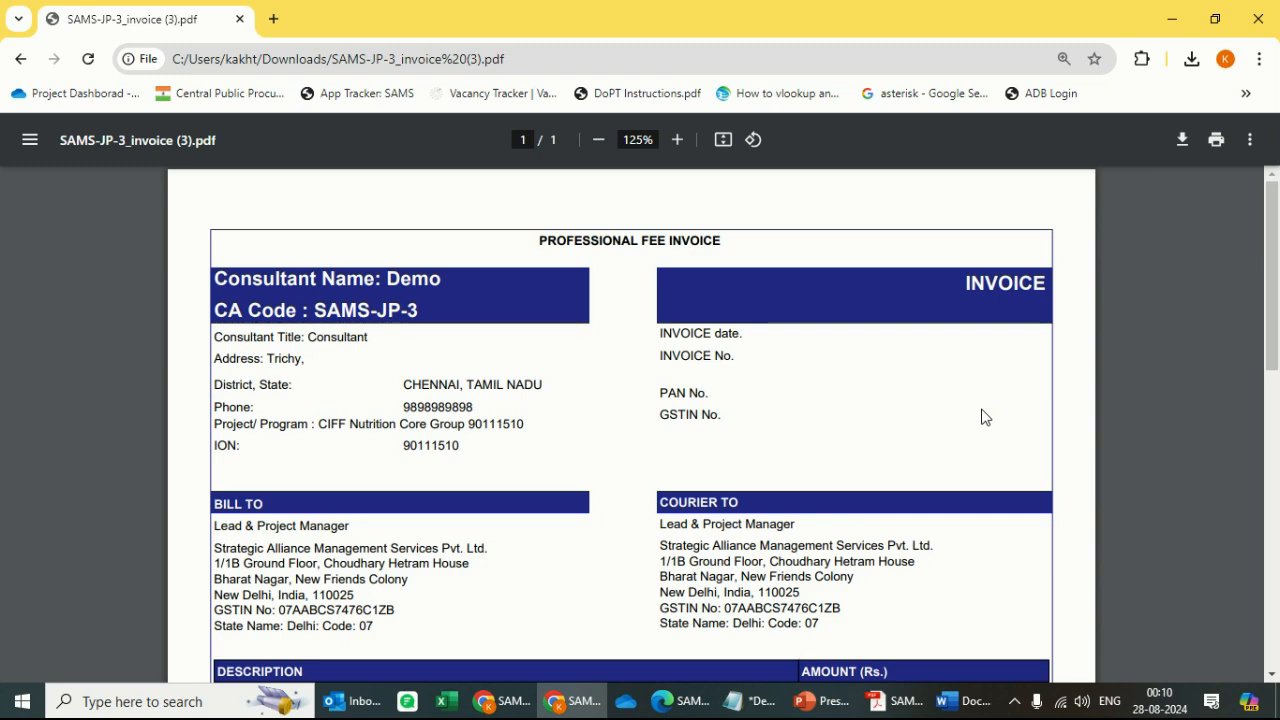
pyautogui.moveTo(659, 331); pyautogui.dragTo(763, 357)
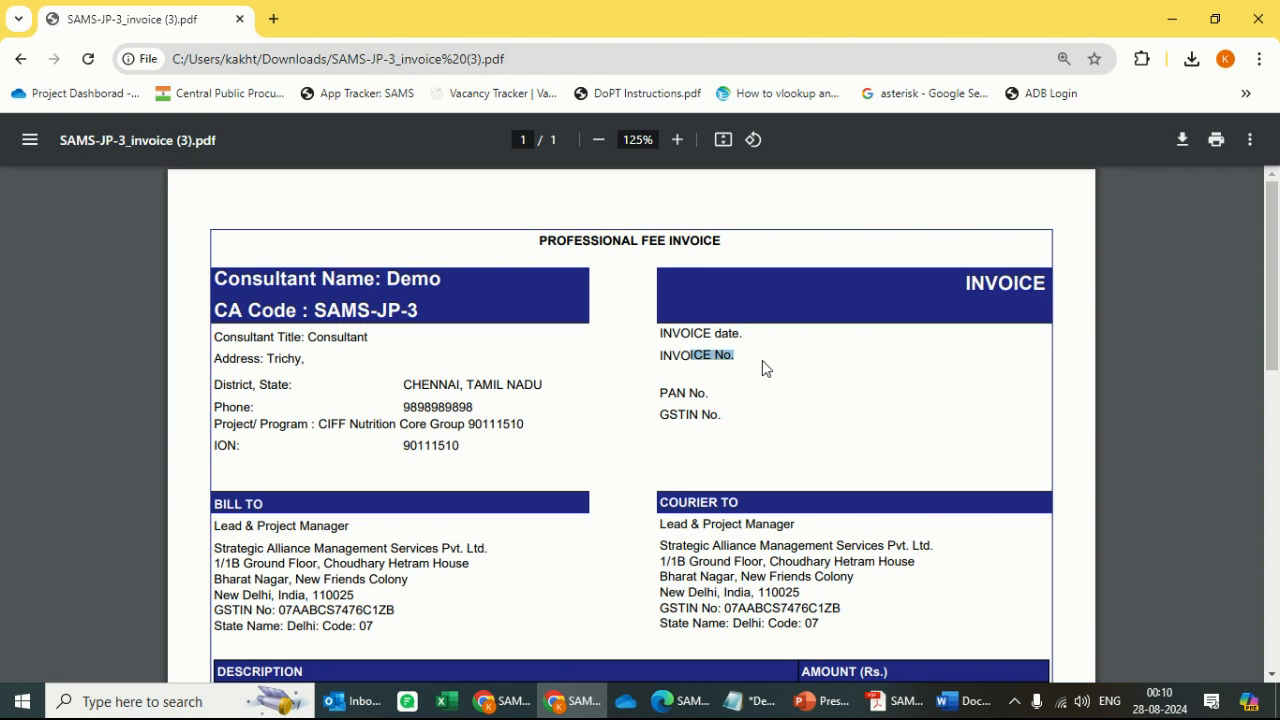
pyautogui.click(762, 362)
pyautogui.moveTo(658, 334); pyautogui.dragTo(745, 336)
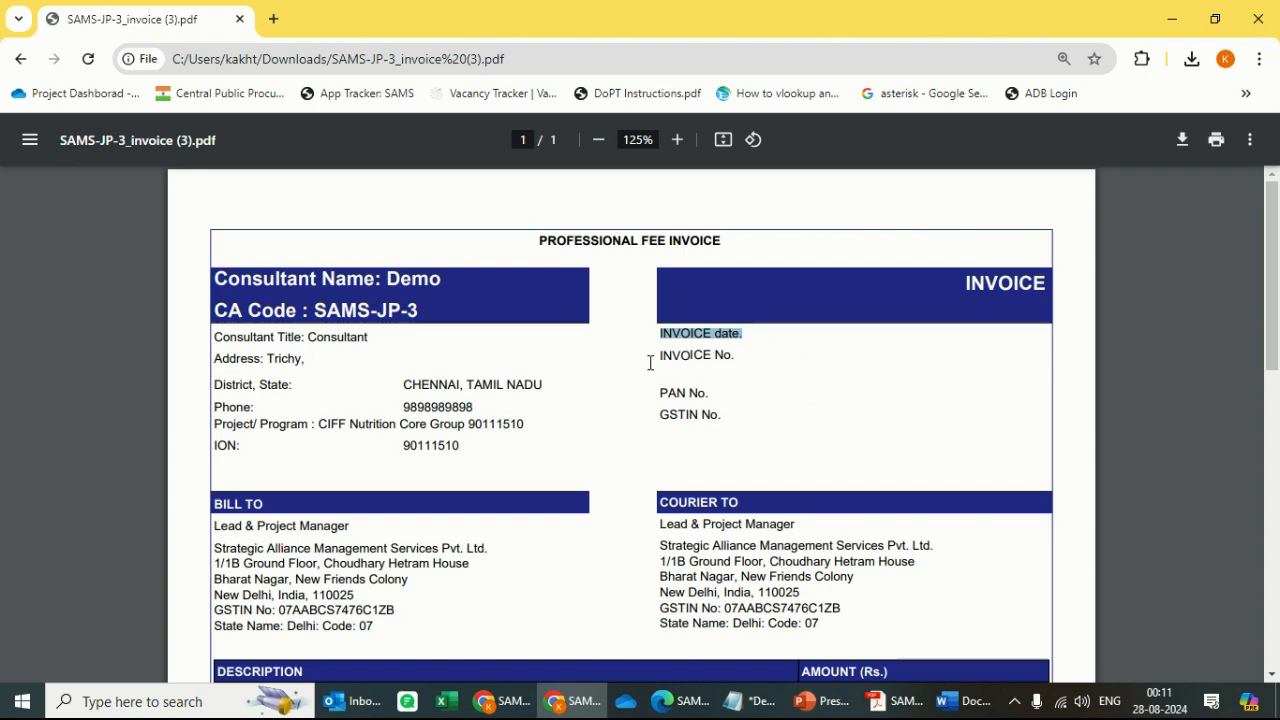
pyautogui.moveTo(657, 358); pyautogui.dragTo(750, 364)
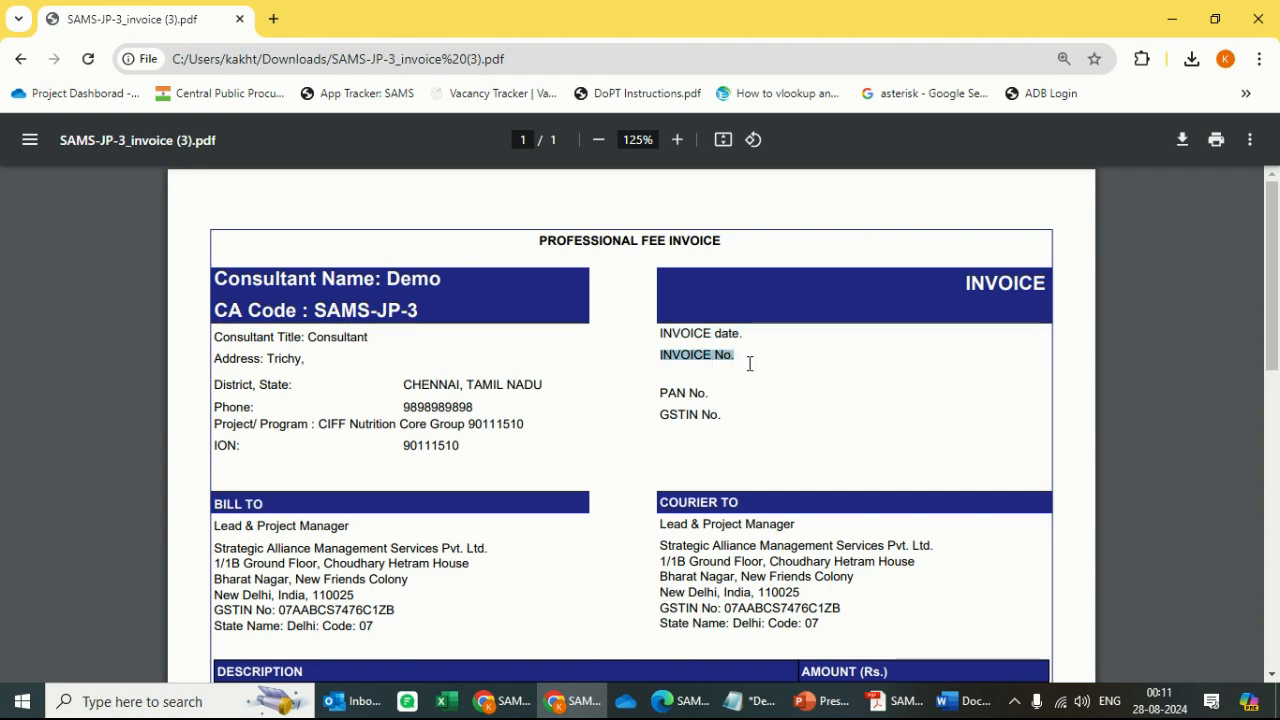
pyautogui.click(838, 407)
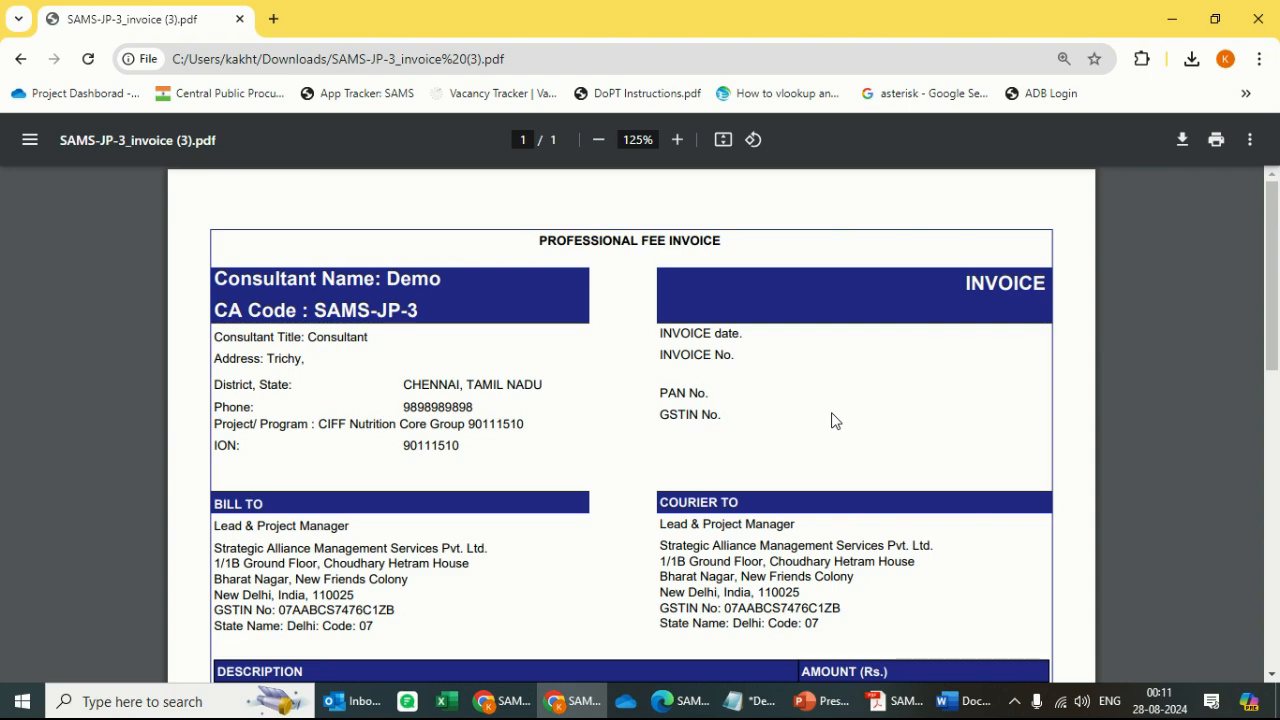
# - Review the invoice's billing details and amount table, highlighting the CGST, SGST and IGST rows
pyautogui.scroll(-1, 840, 412)
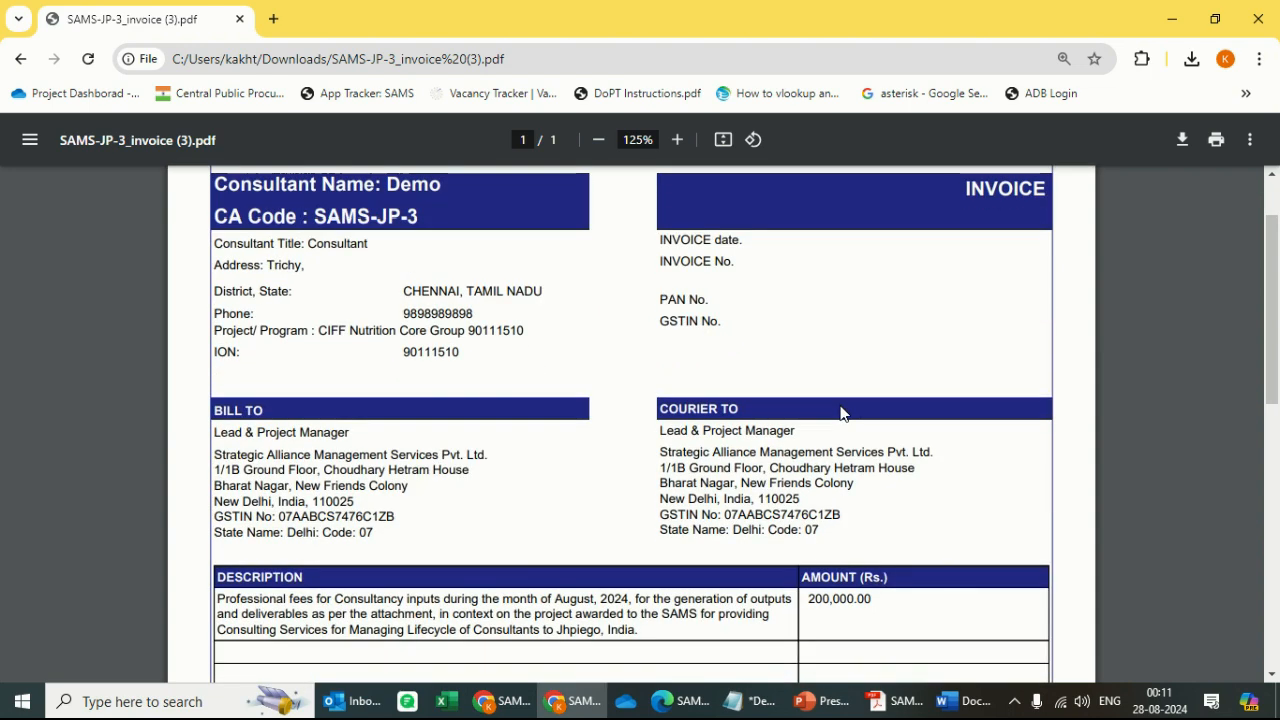
pyautogui.scroll(-3, 840, 412)
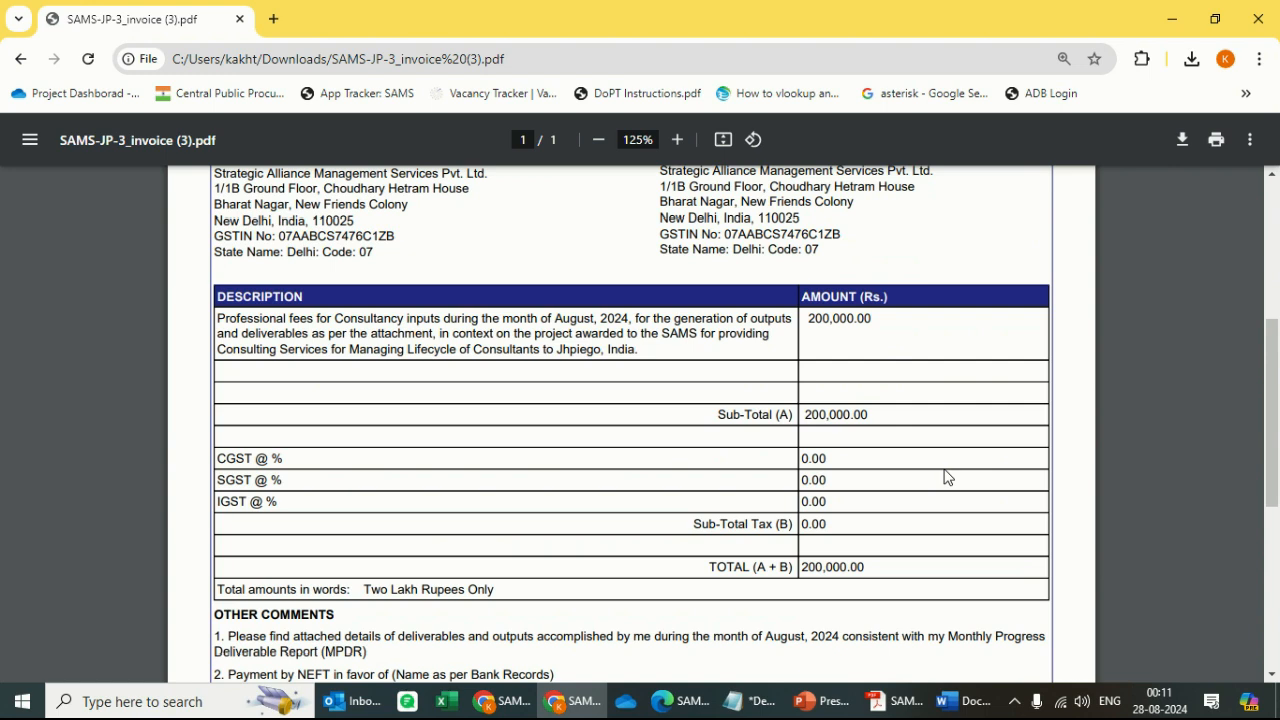
pyautogui.scroll(-3, 868, 506)
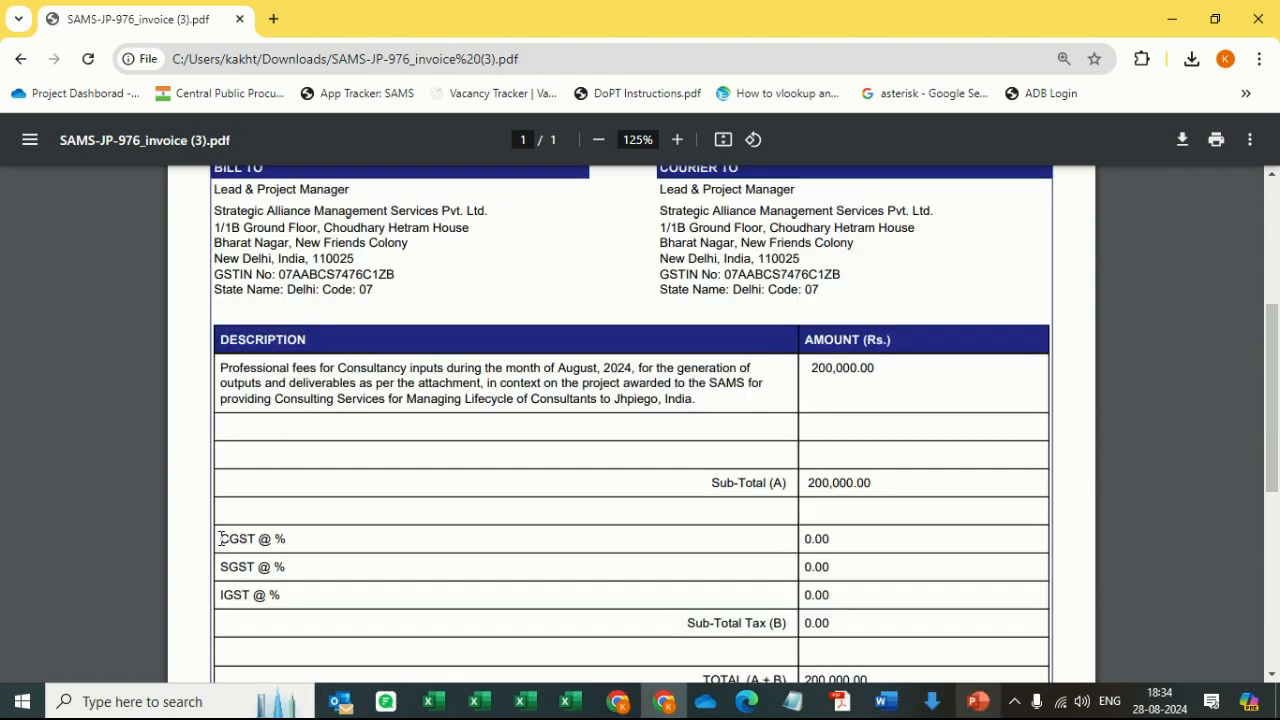
pyautogui.moveTo(222, 538); pyautogui.dragTo(878, 599)
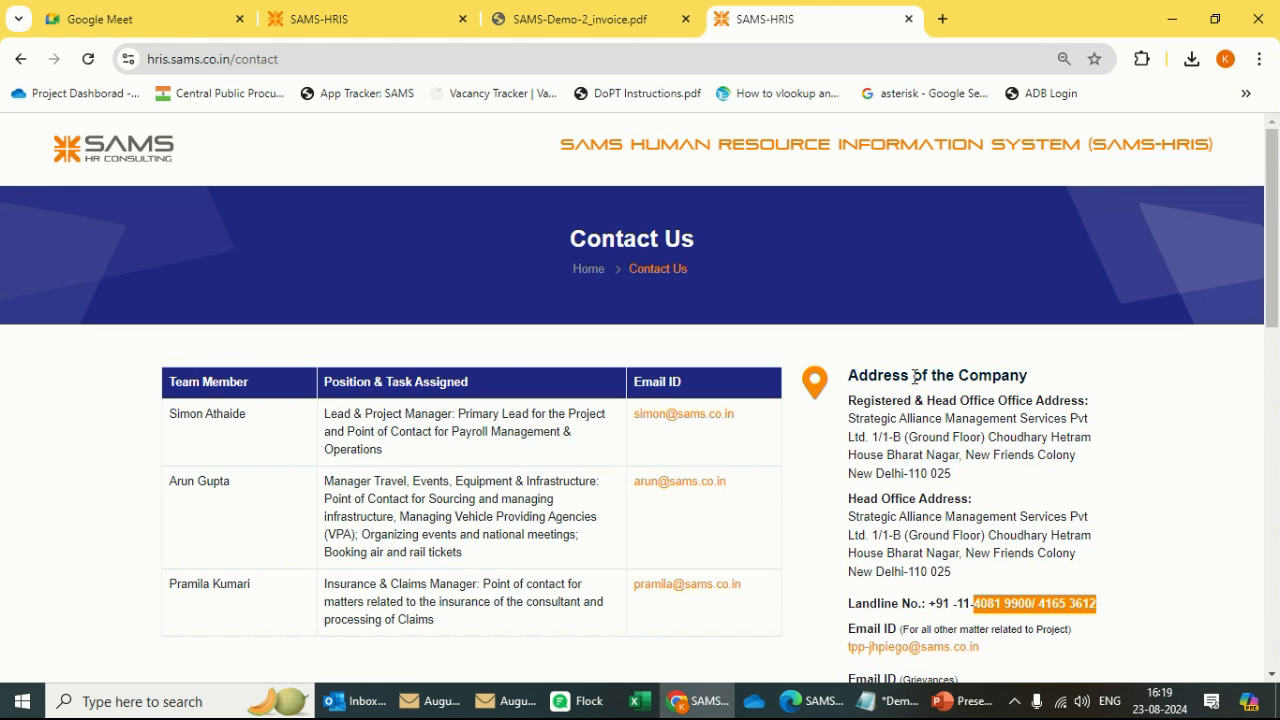
# - Highlight the company's landline number on the SAMS-HRIS Contact Us page
pyautogui.click(942, 600)
pyautogui.moveTo(980, 603); pyautogui.dragTo(1128, 601)
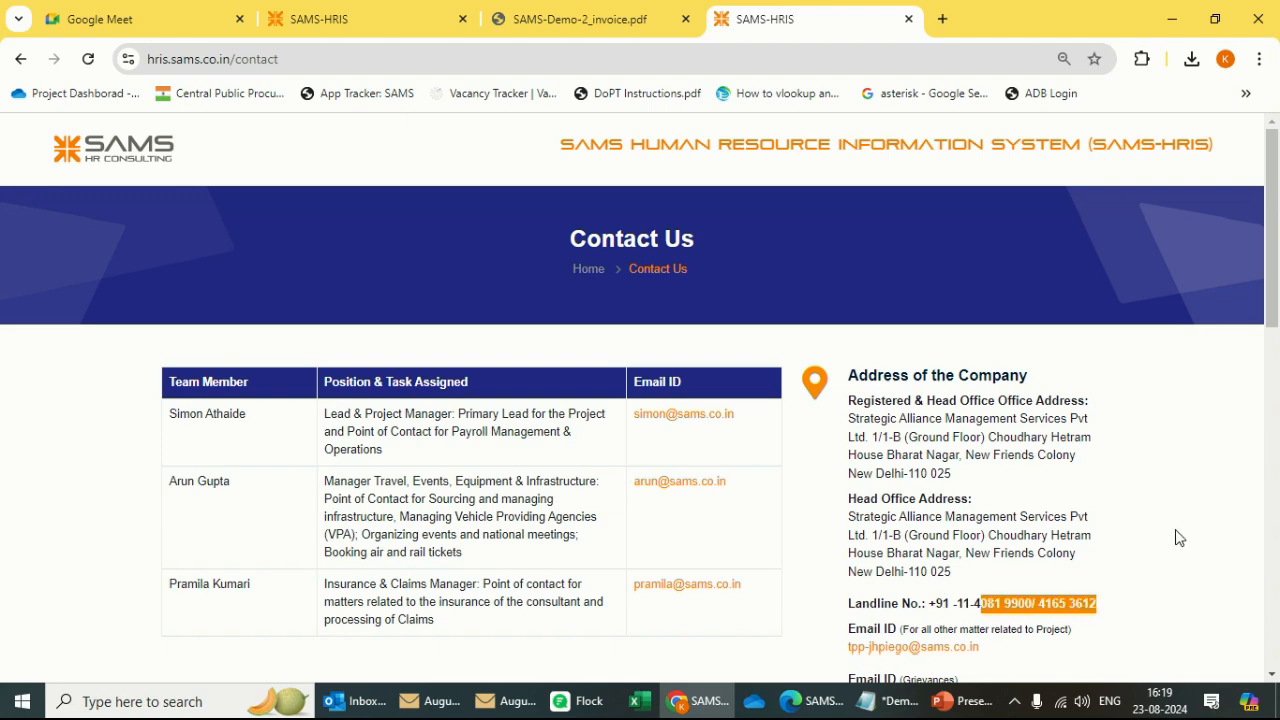